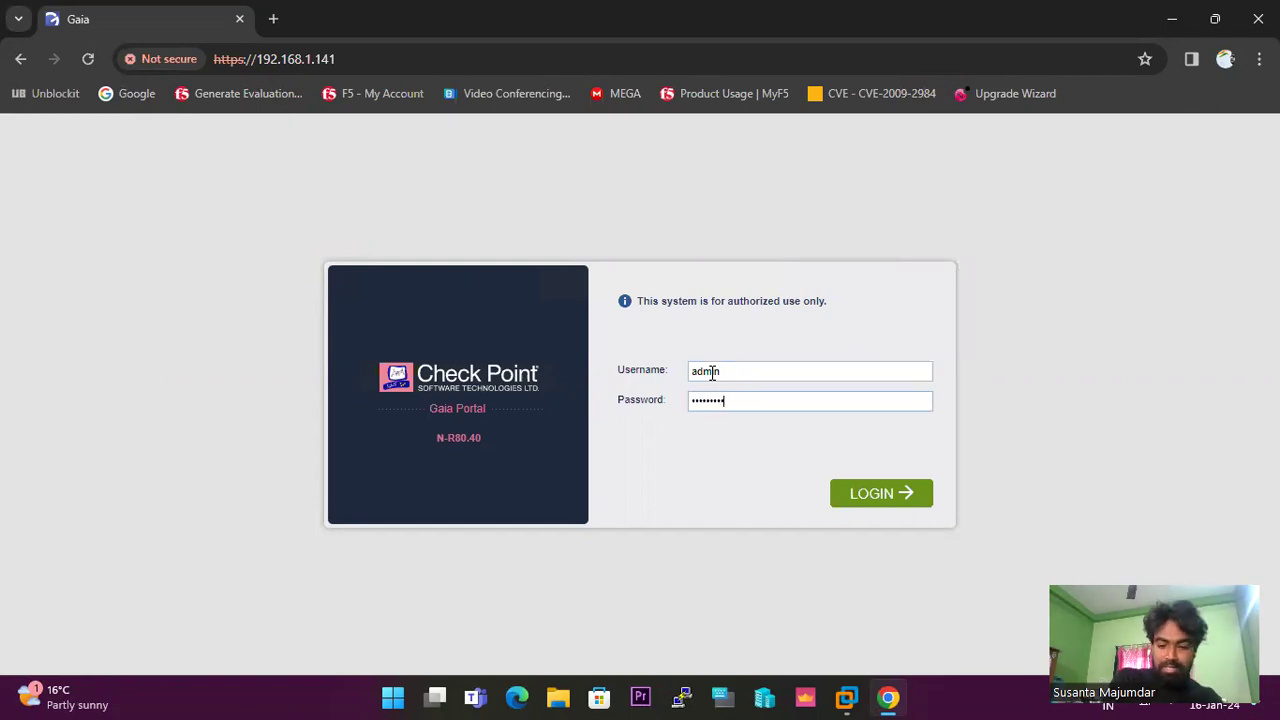
# Submit the admin username and password to log in to the R80.40 Gaia Portal.
pyautogui.press('Return')
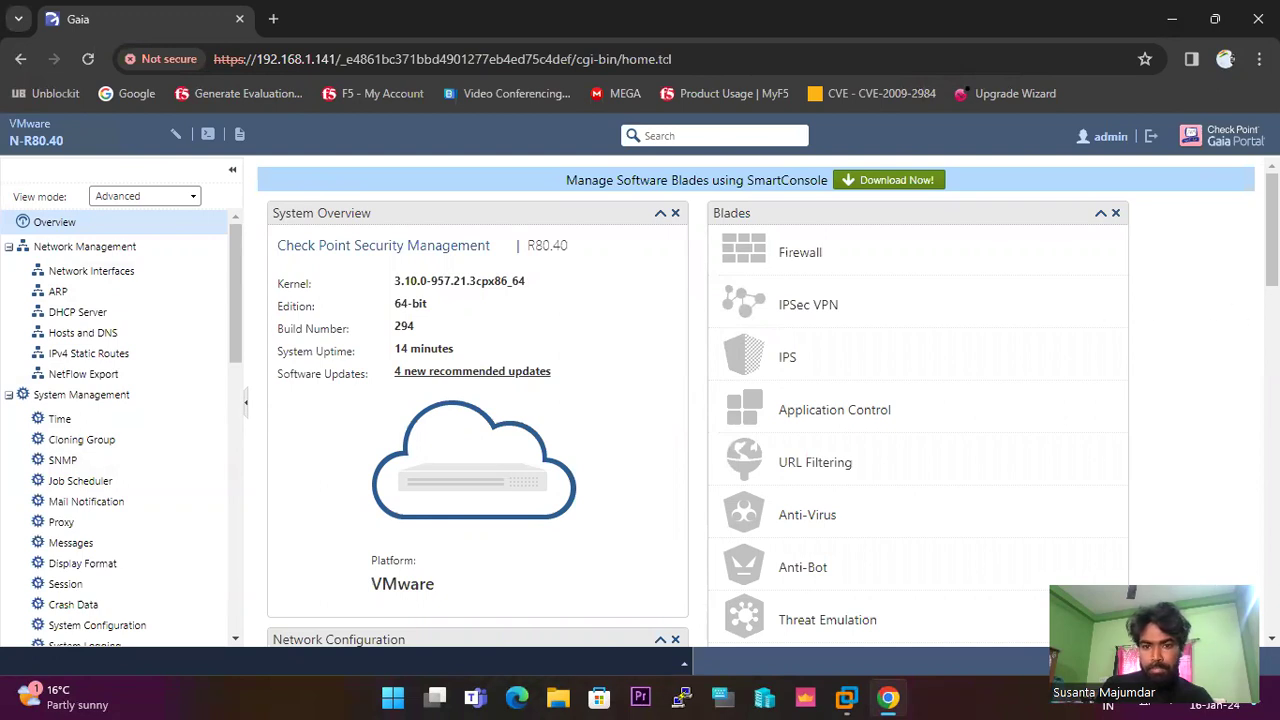
pyautogui.scroll(-5, 145, 270)
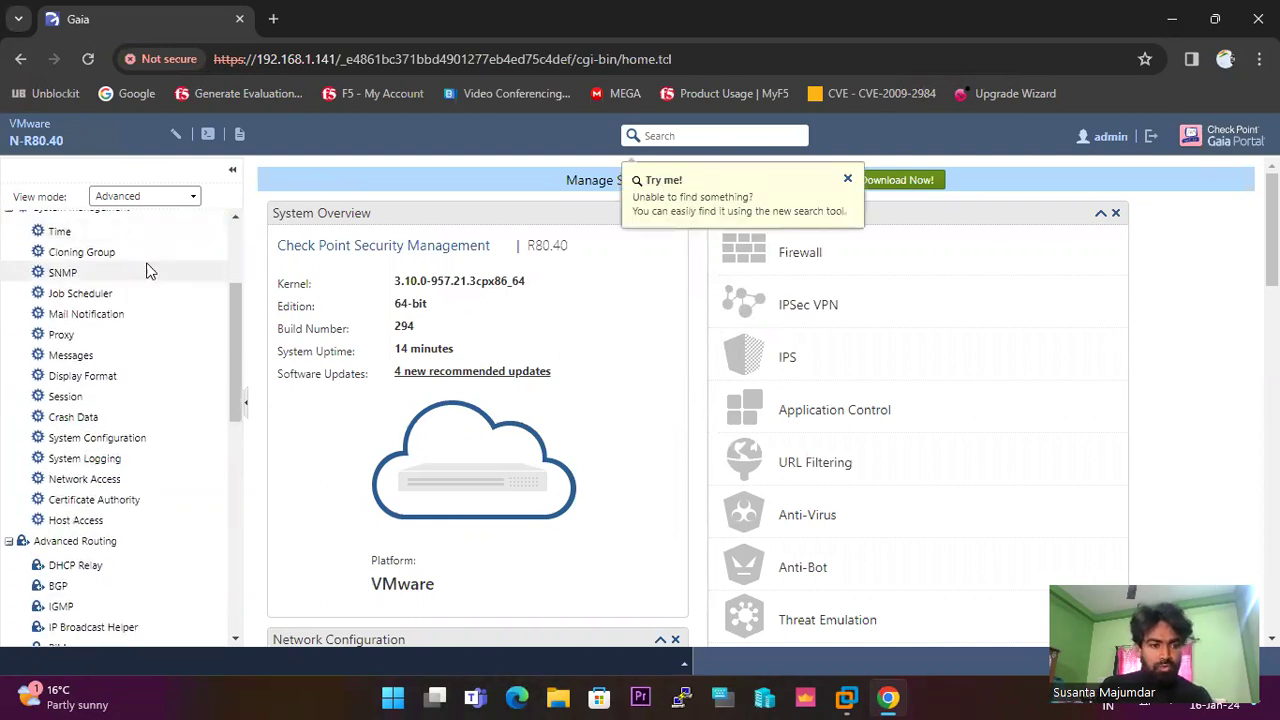
pyautogui.scroll(-3, 148, 268)
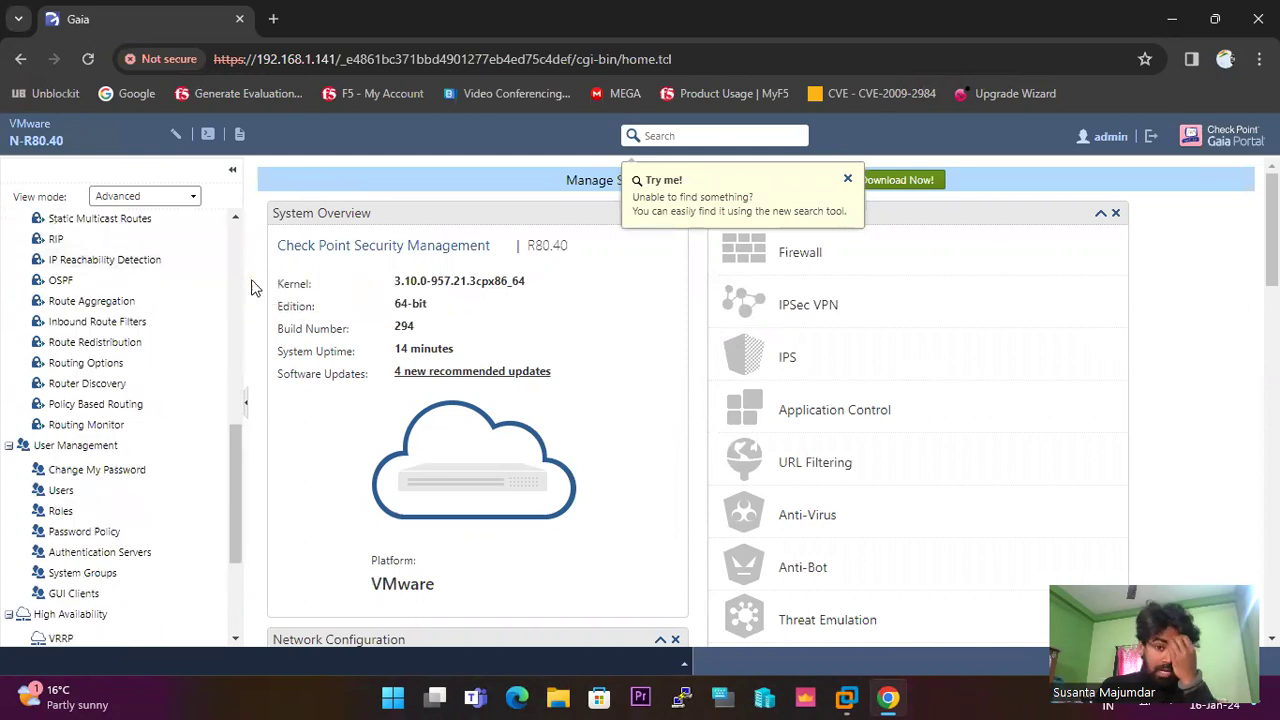
pyautogui.moveTo(571, 249); pyautogui.dragTo(531, 250)
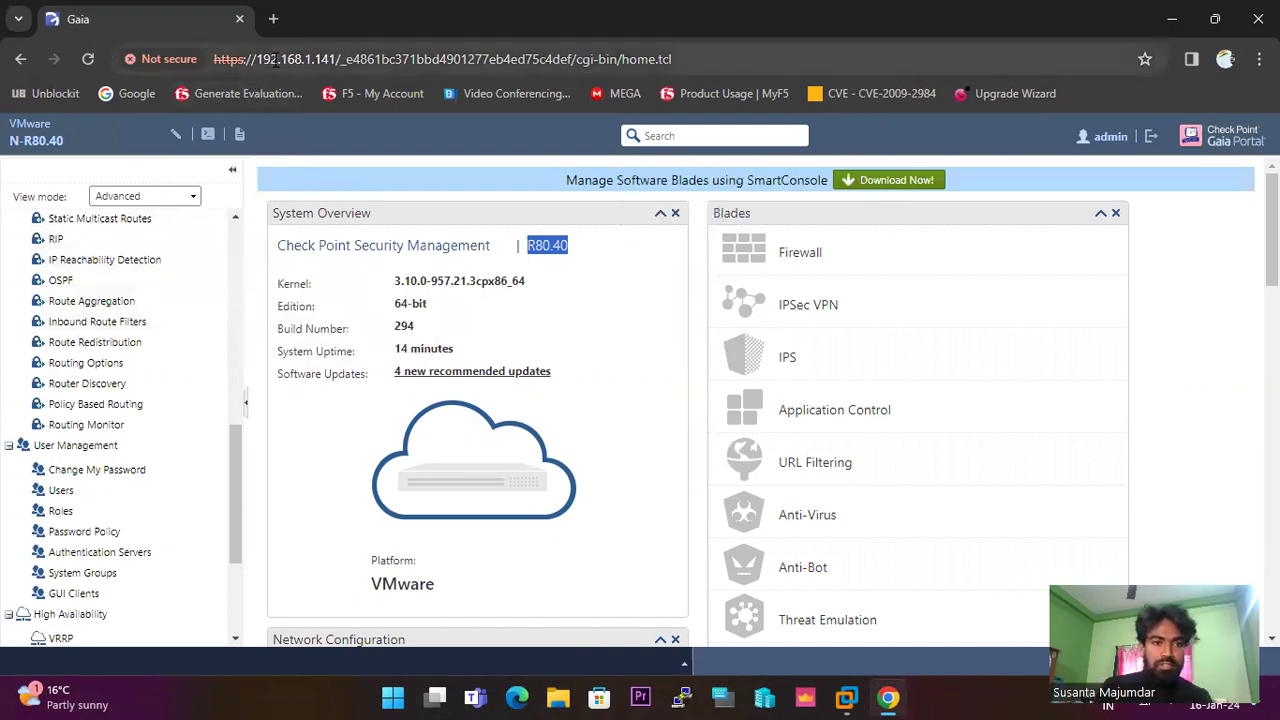
pyautogui.moveTo(208, 56); pyautogui.dragTo(693, 41)
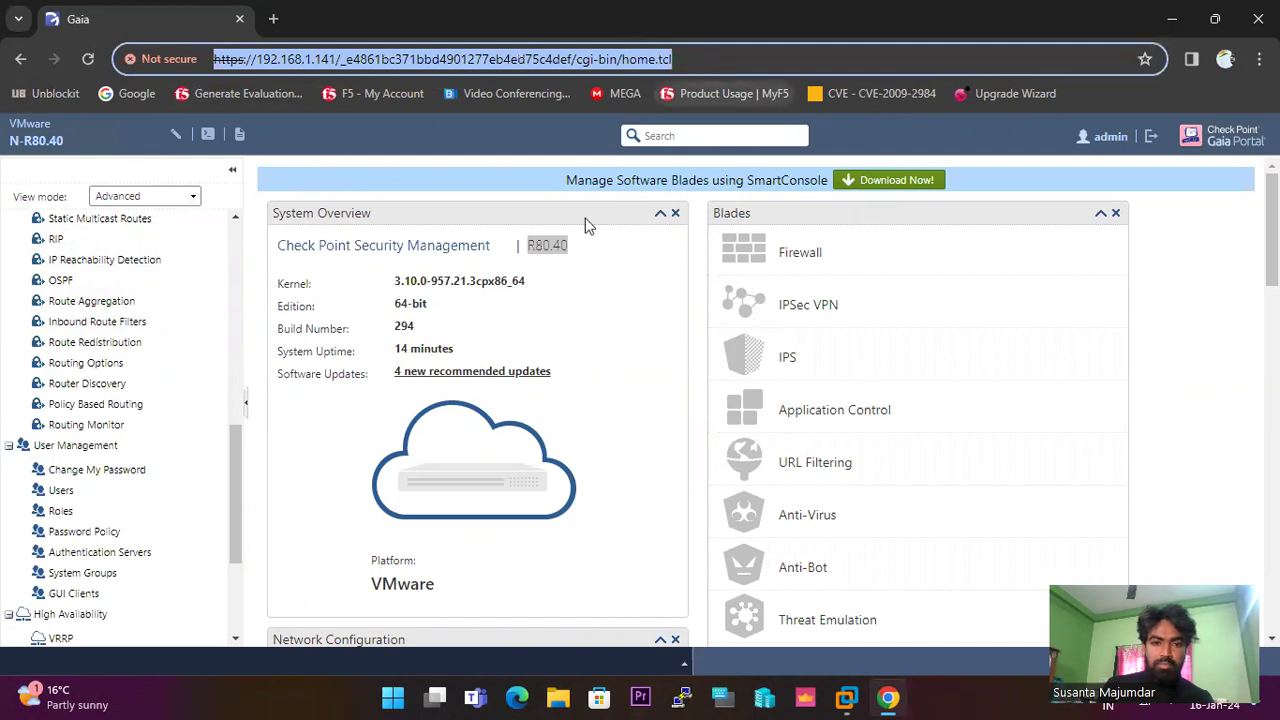
pyautogui.scroll(-3, 206, 371)
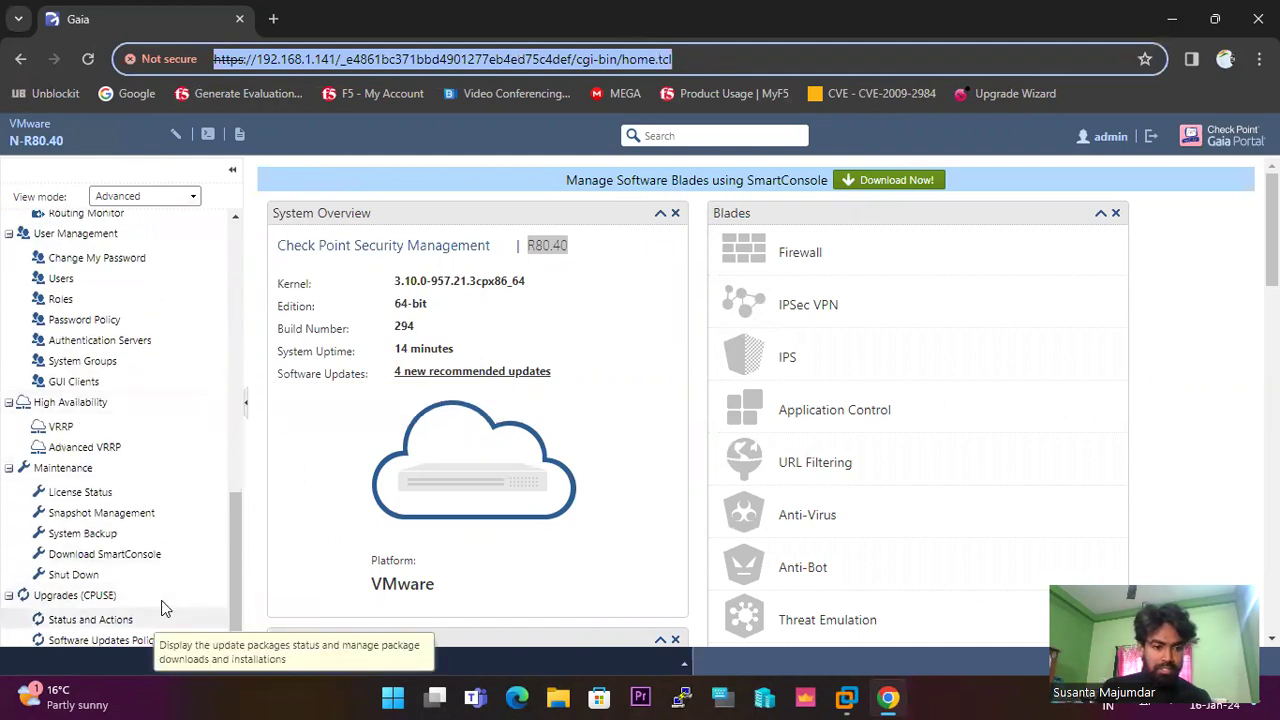
# Open CPUSE Status and Actions and run Check For Updates, listing available R81.20 packages.
pyautogui.click(150, 617)
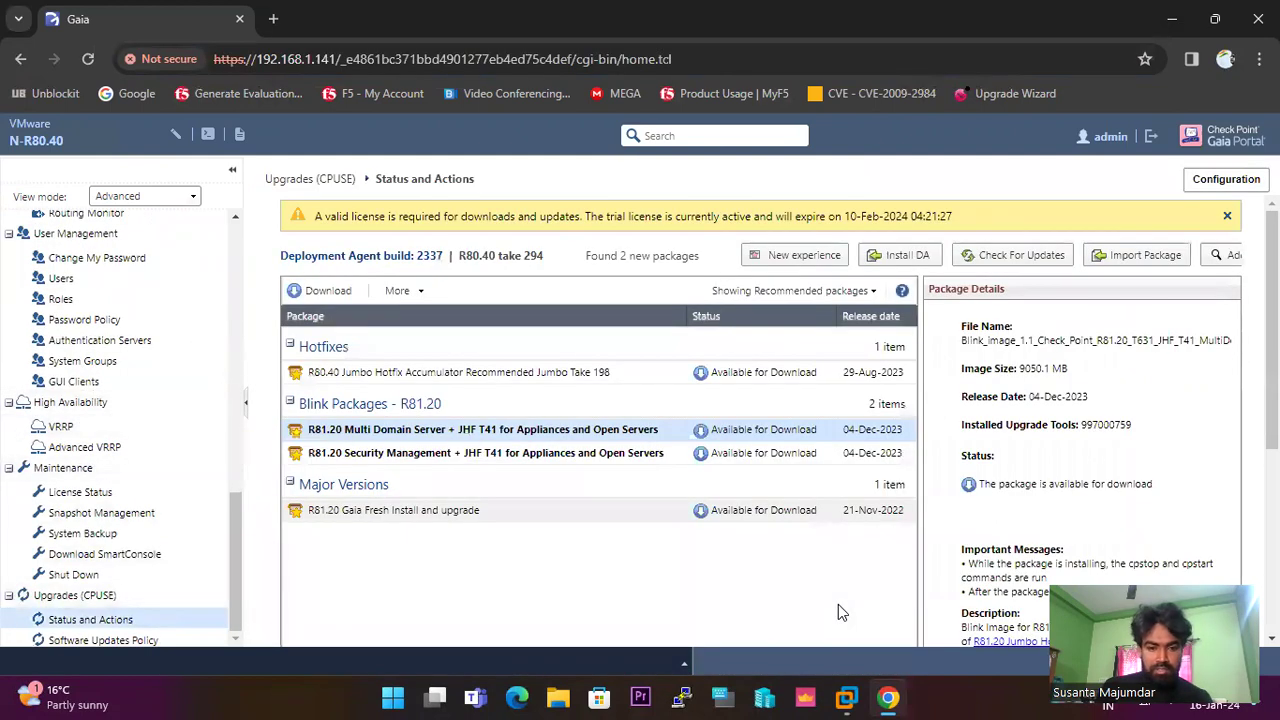
pyautogui.click(35, 697)
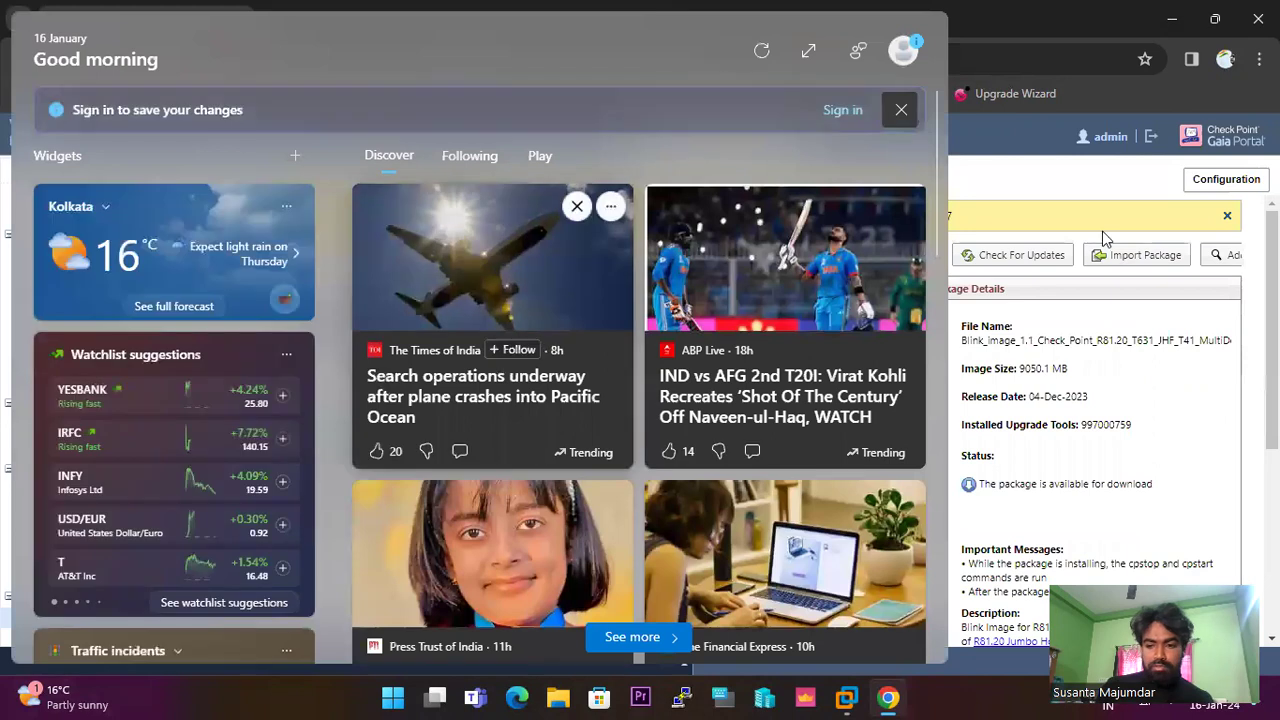
pyautogui.click(1106, 274)
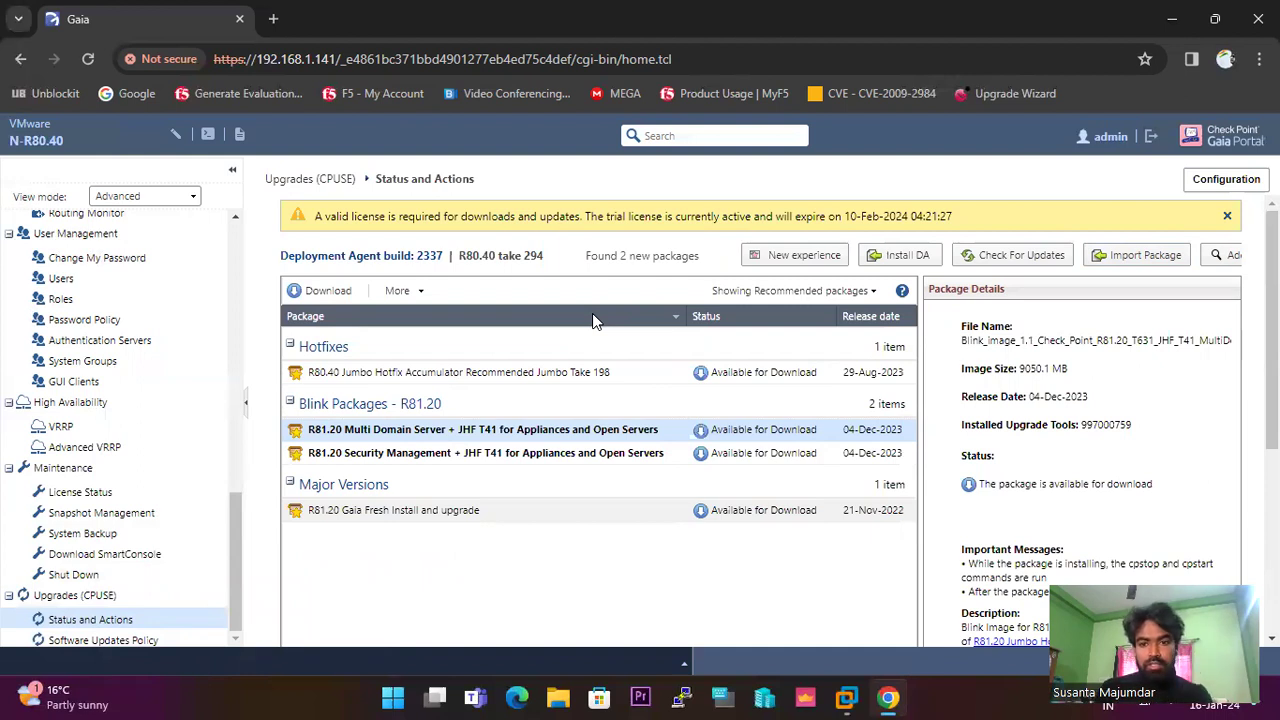
pyautogui.click(1013, 258)
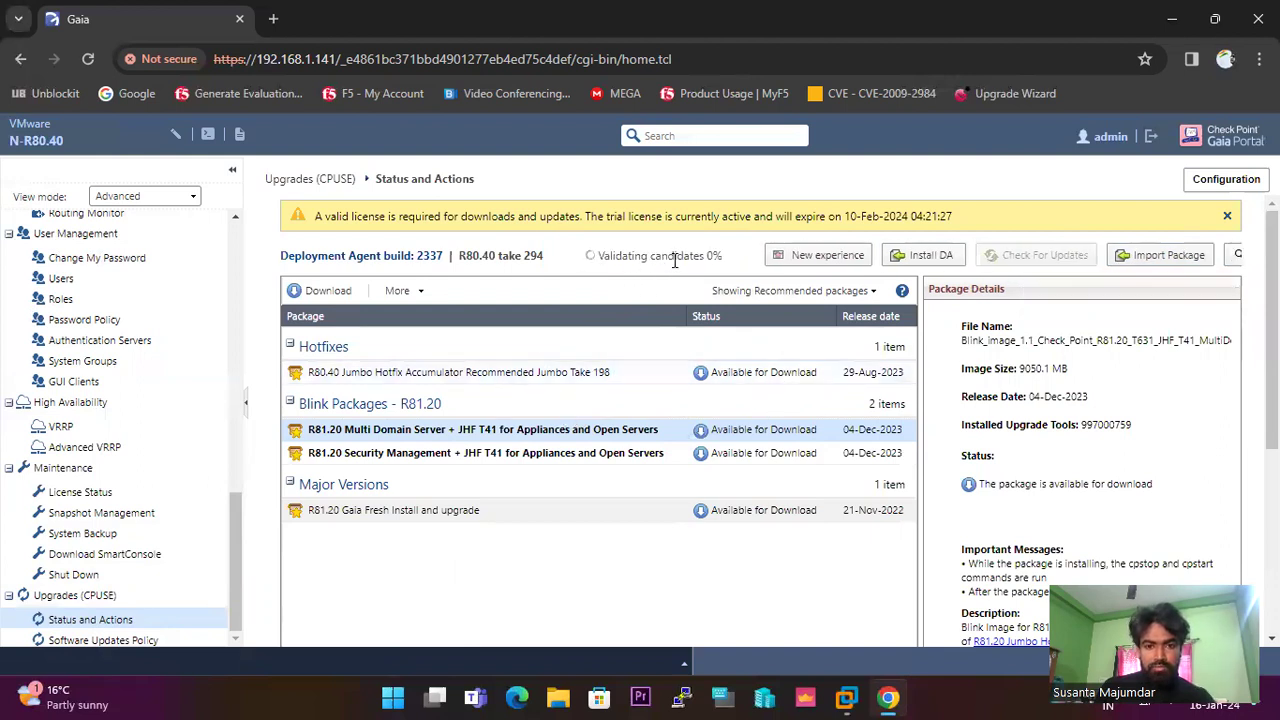
pyautogui.moveTo(731, 256); pyautogui.dragTo(600, 263)
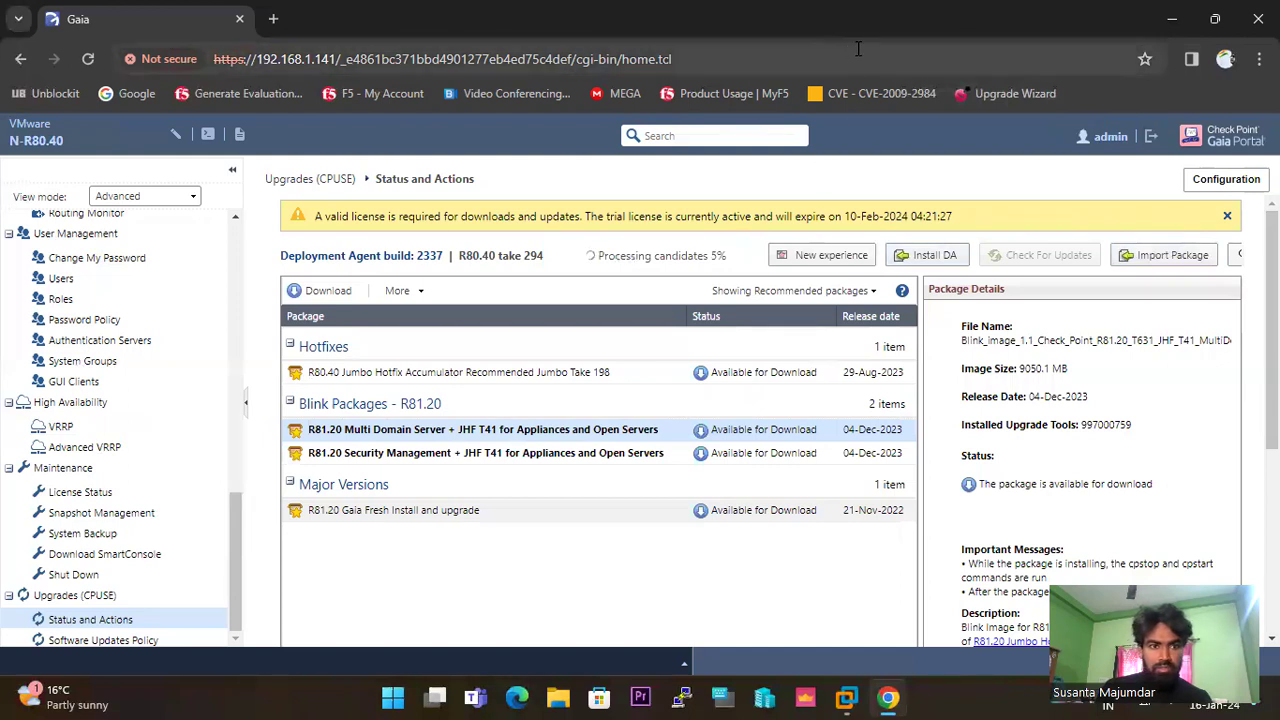
# Load the Check Point Support Center in a new tab and start an upgrade in the Upgrade Wizard.
pyautogui.hotkey('ctrl', 't')
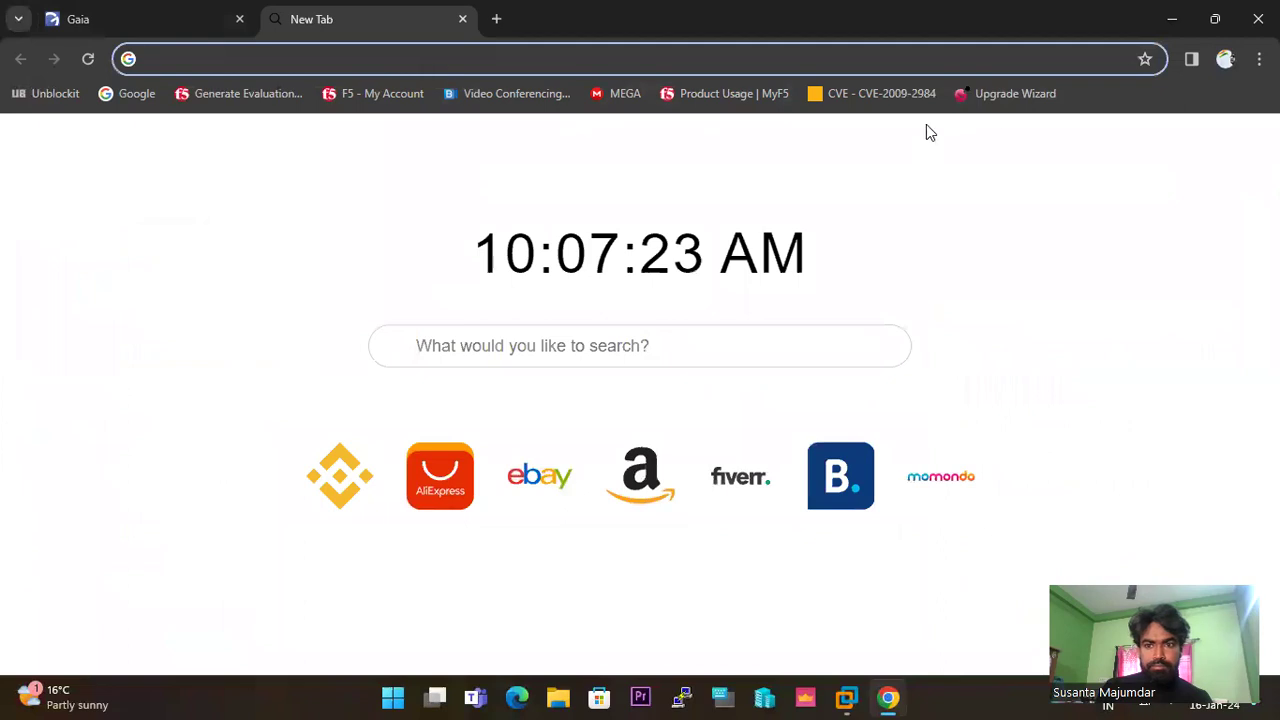
pyautogui.hotkey('ctrl', 'v')
pyautogui.press('Return')
pyautogui.click(129, 18)
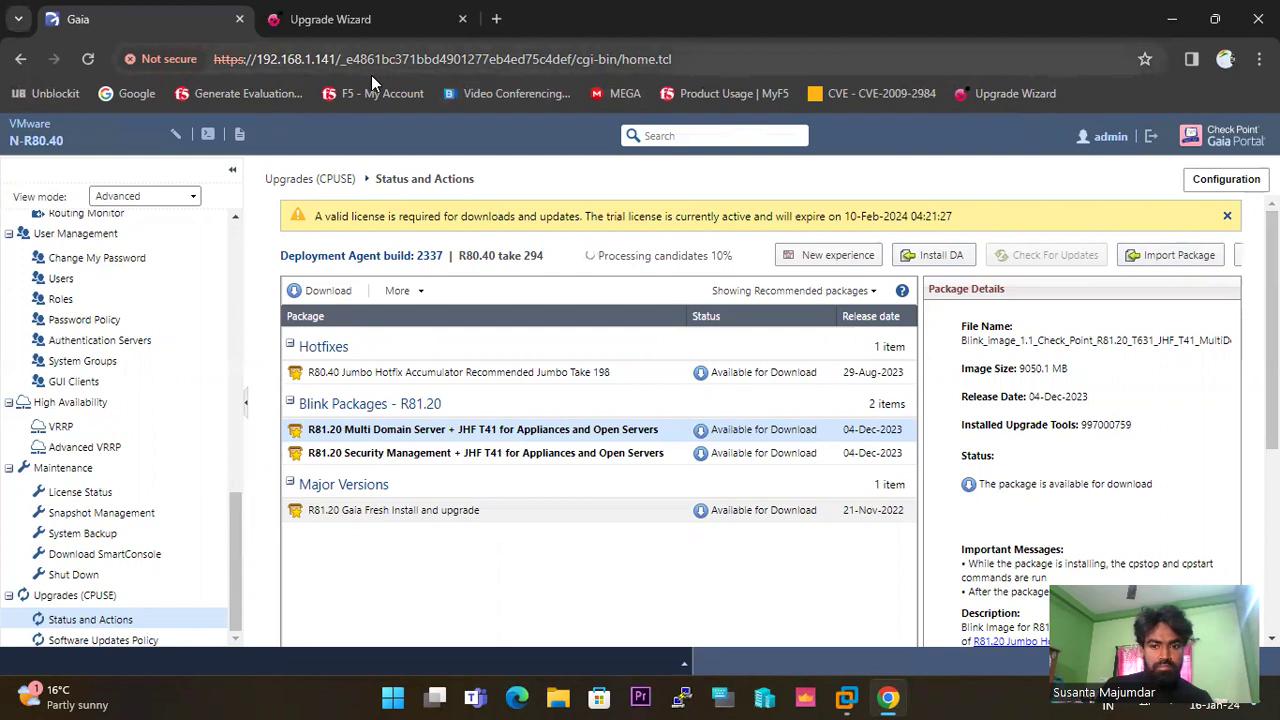
pyautogui.click(335, 20)
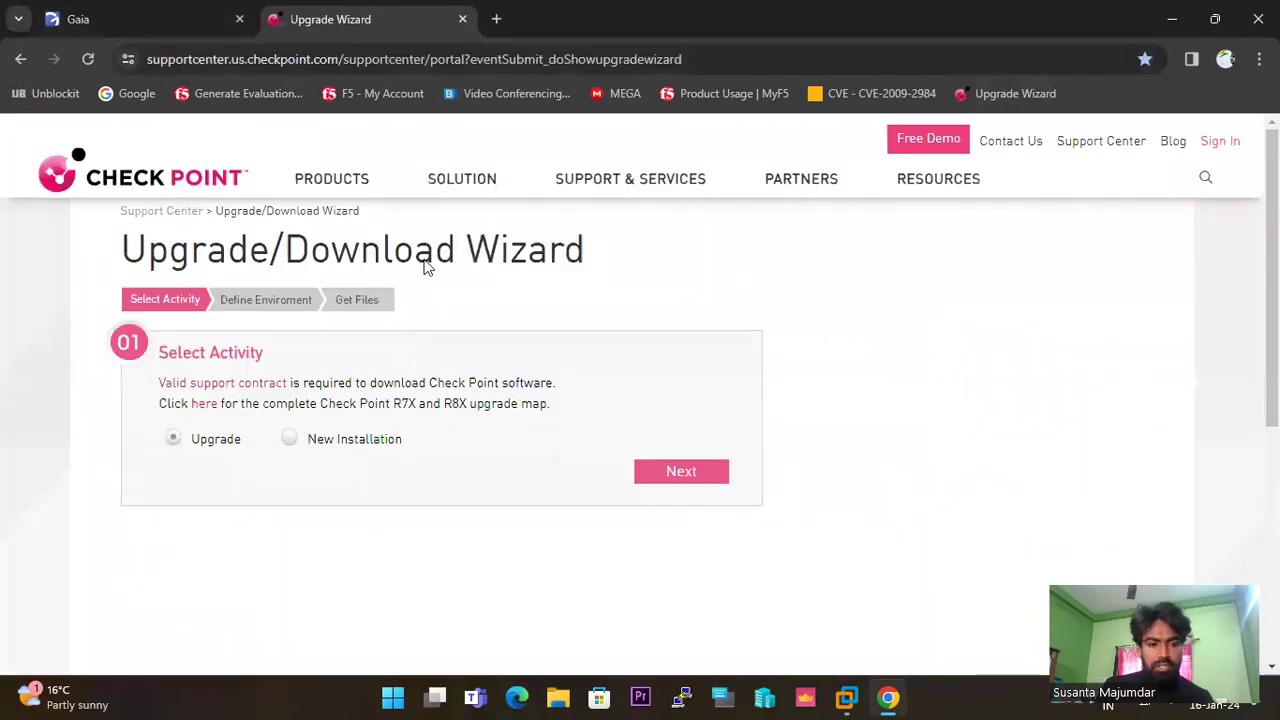
pyautogui.click(674, 476)
# Set product line Security Management Server, hardware VMware ESX / ESXi, model VMware ESXi 5.5.
pyautogui.scroll(-5, 533, 325)
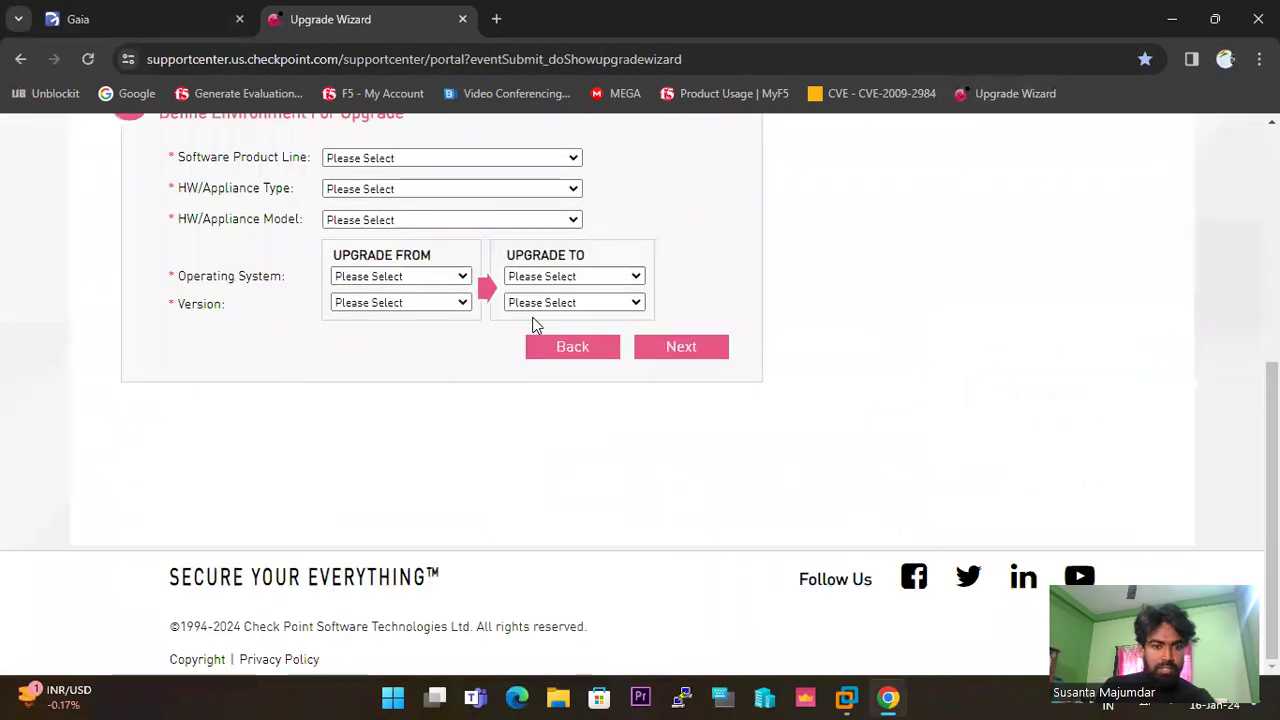
pyautogui.scroll(4, 533, 325)
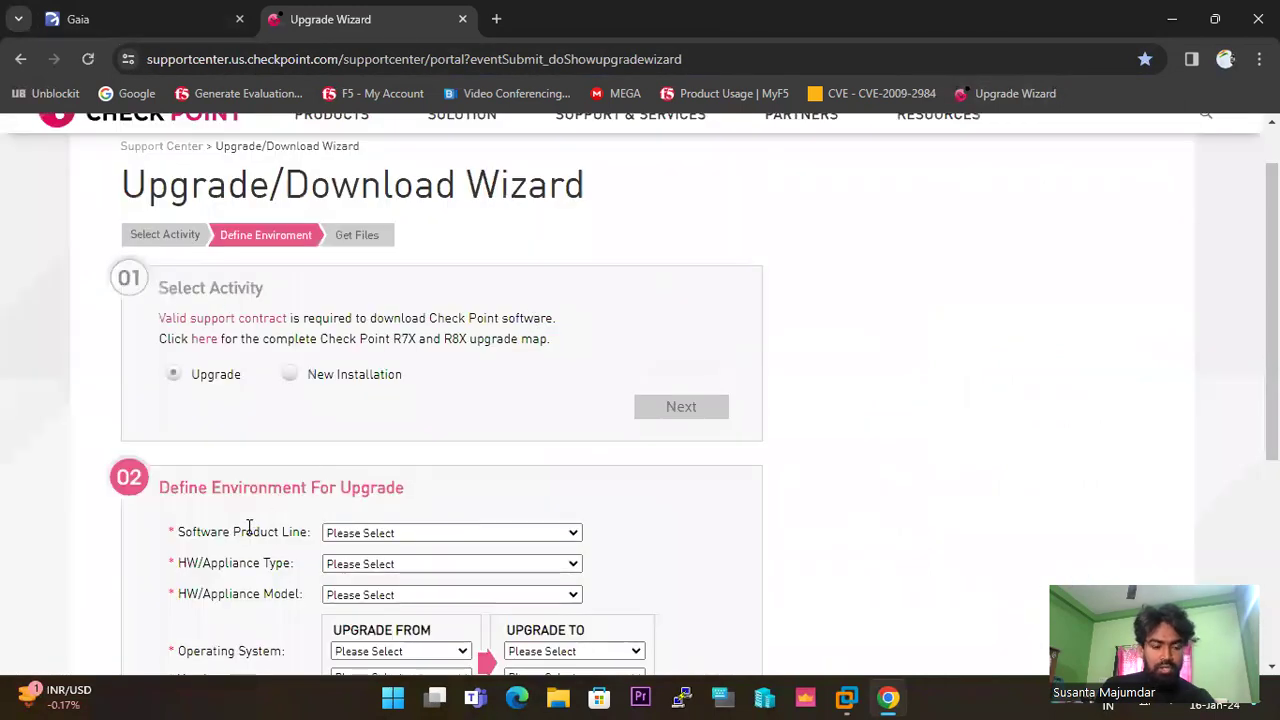
pyautogui.scroll(-4, 450, 445)
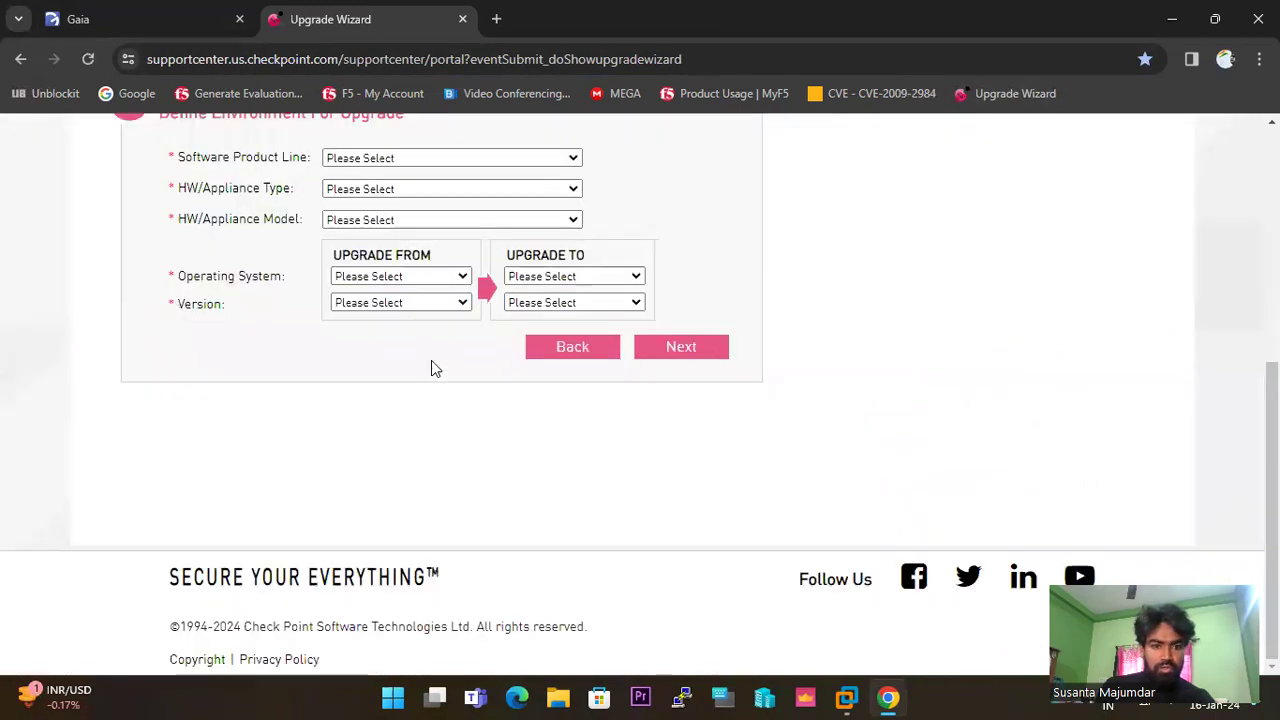
pyautogui.click(576, 159)
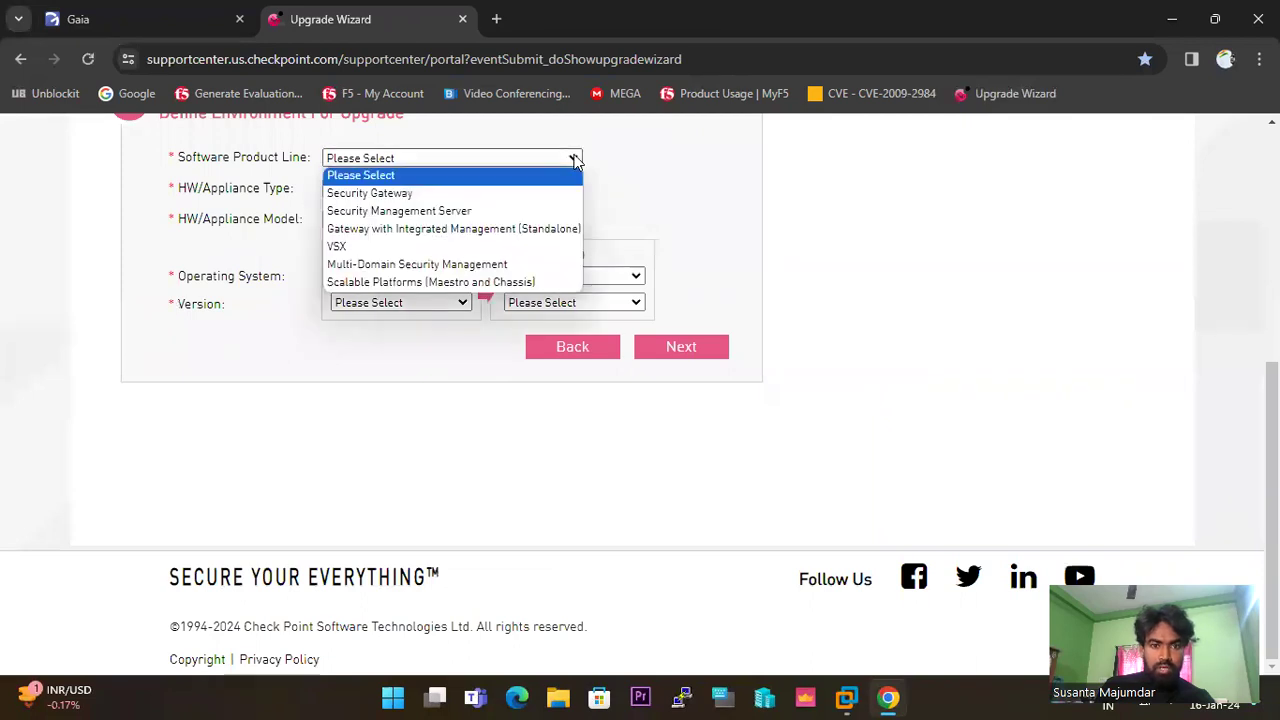
pyautogui.click(421, 211)
pyautogui.click(576, 189)
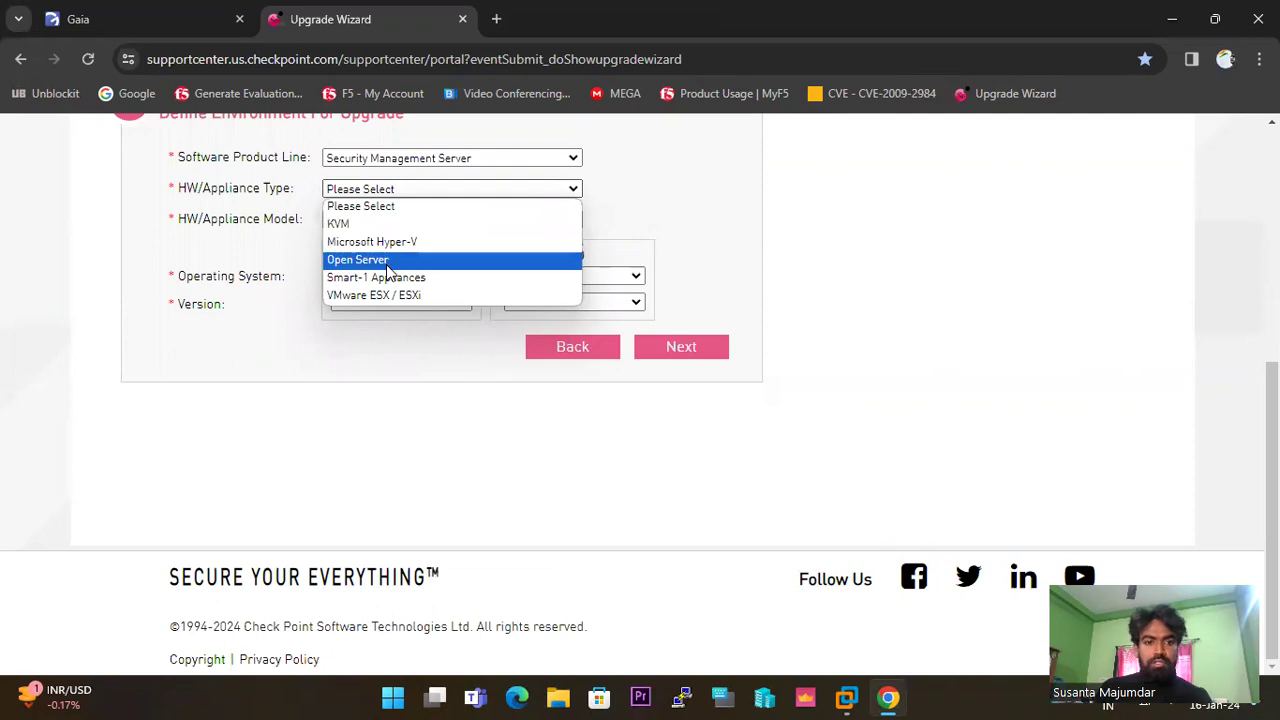
pyautogui.click(424, 297)
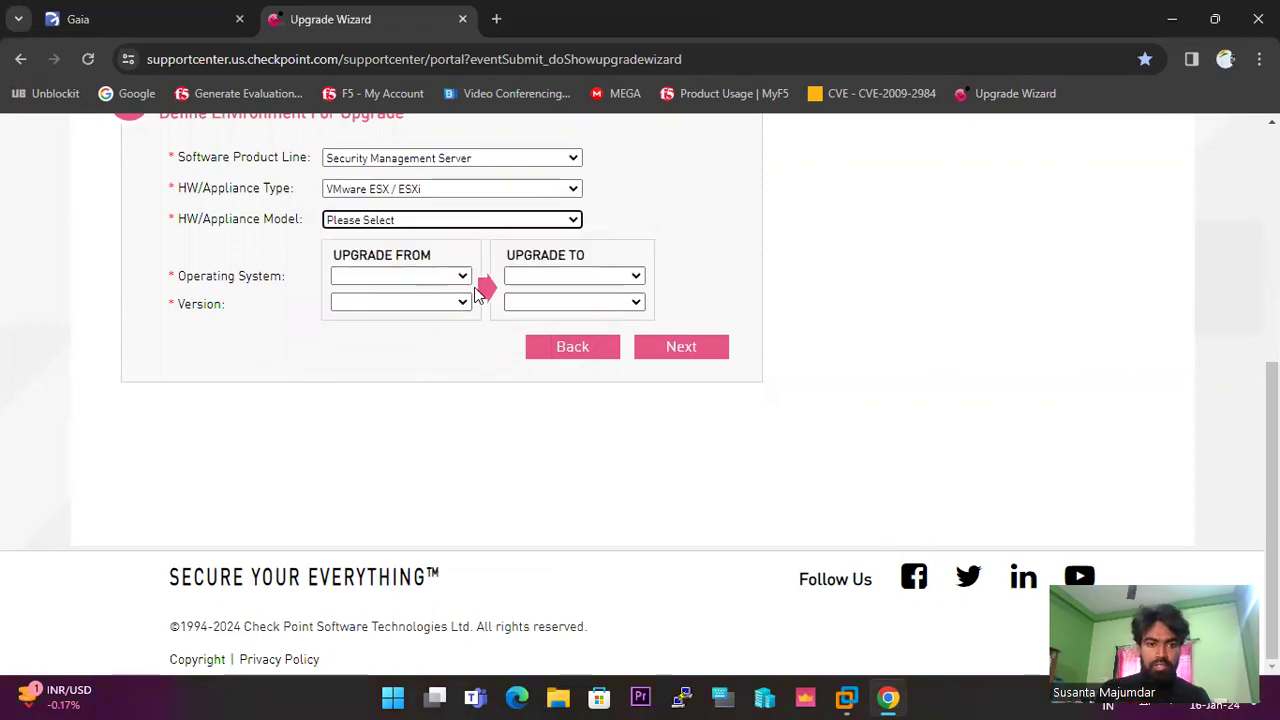
pyautogui.click(577, 221)
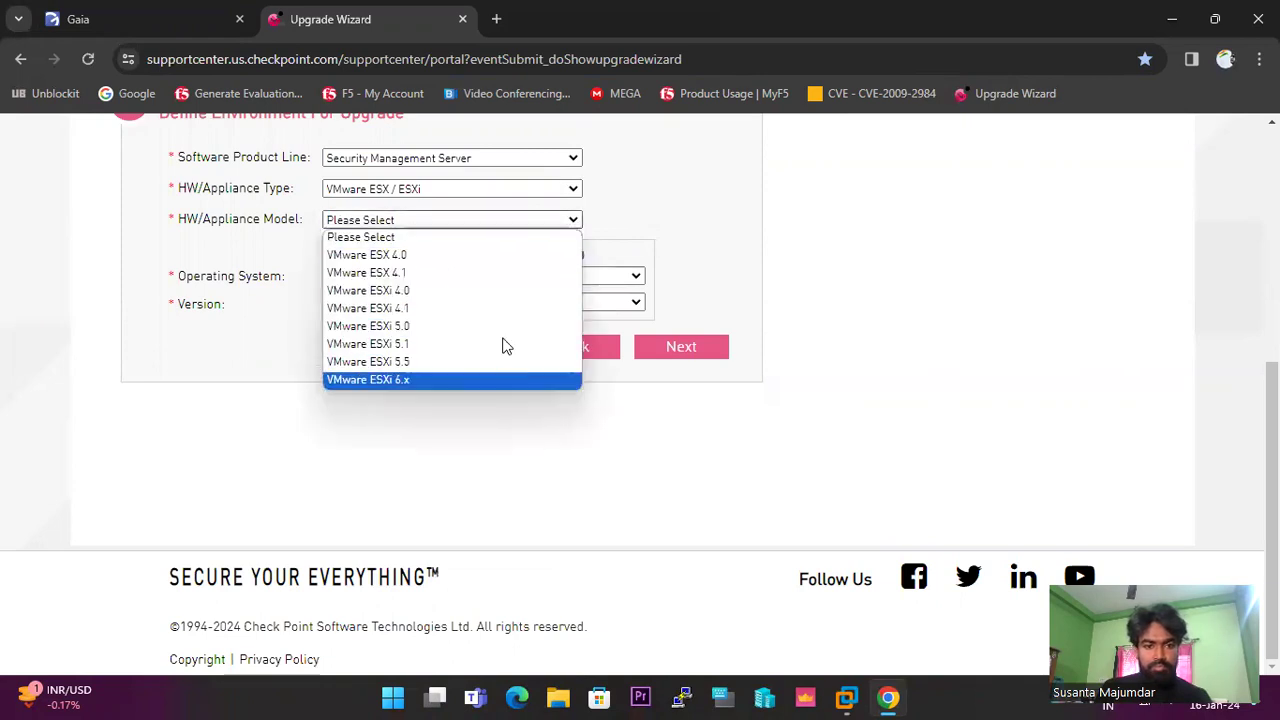
pyautogui.click(443, 364)
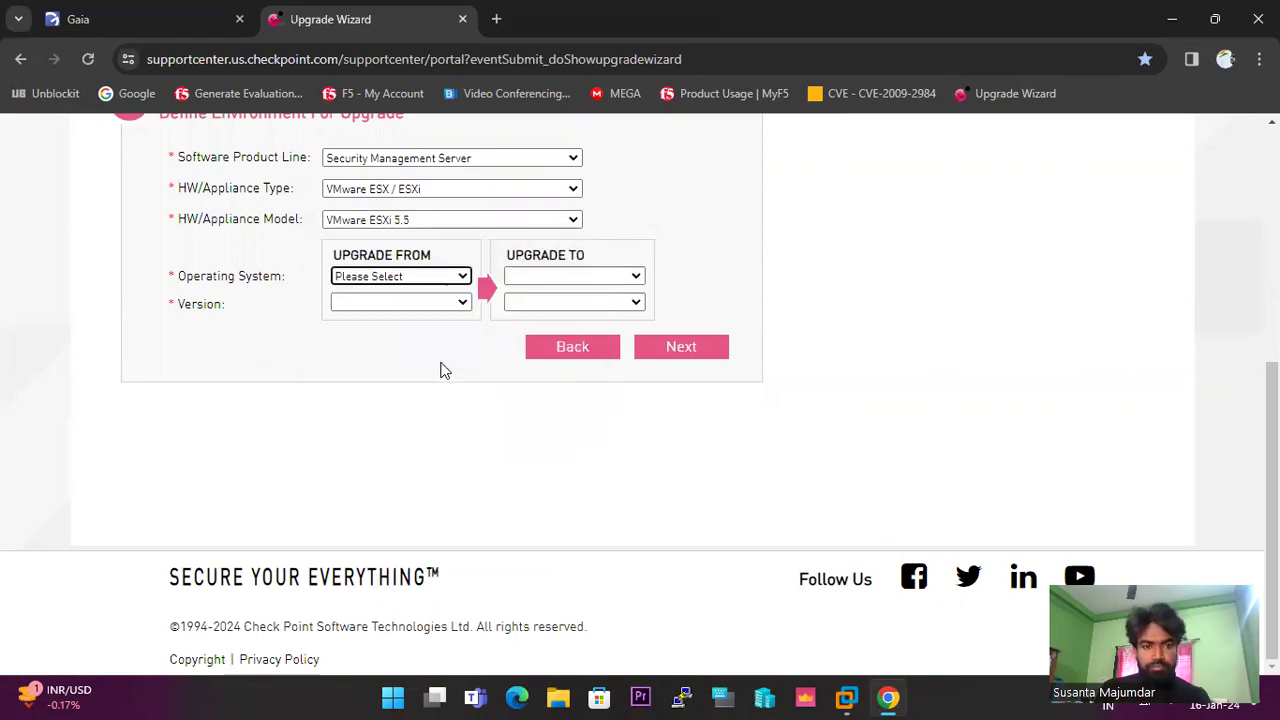
# Set the current OS to Gaia R80.40, check the target versions, and return to Gaia Portal.
pyautogui.click(462, 276)
pyautogui.click(352, 312)
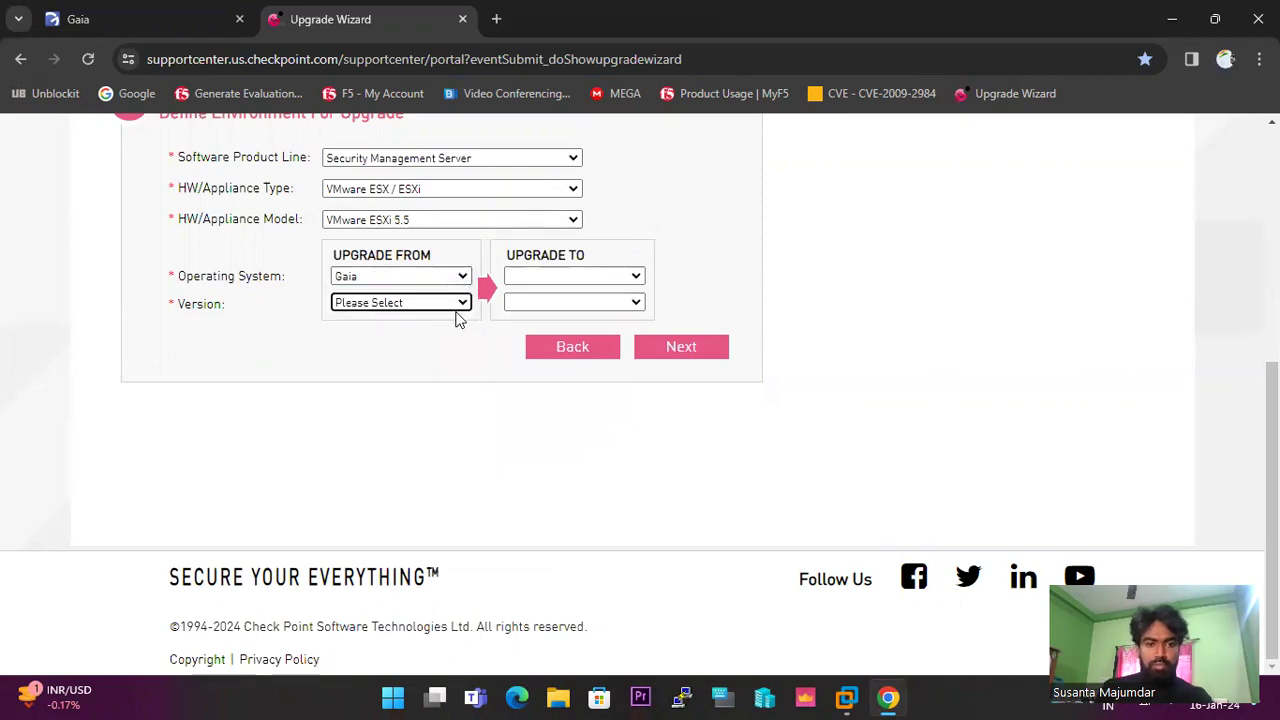
pyautogui.click(462, 304)
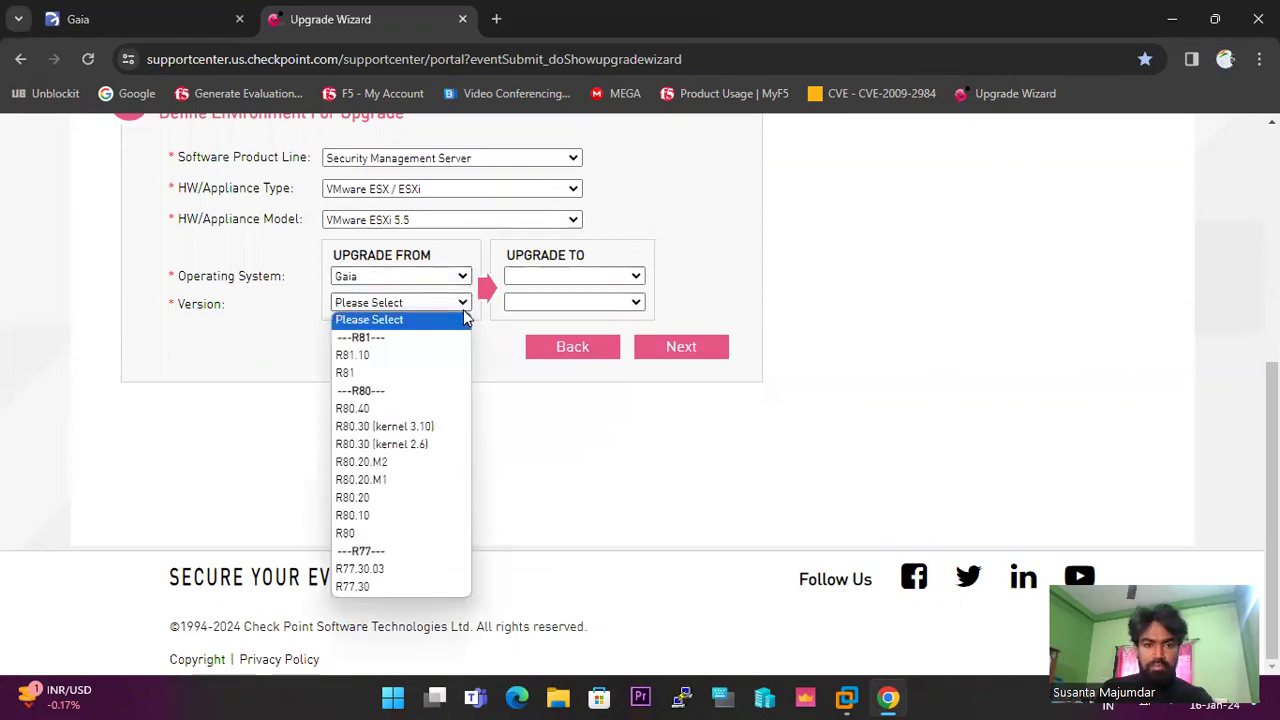
pyautogui.click(375, 408)
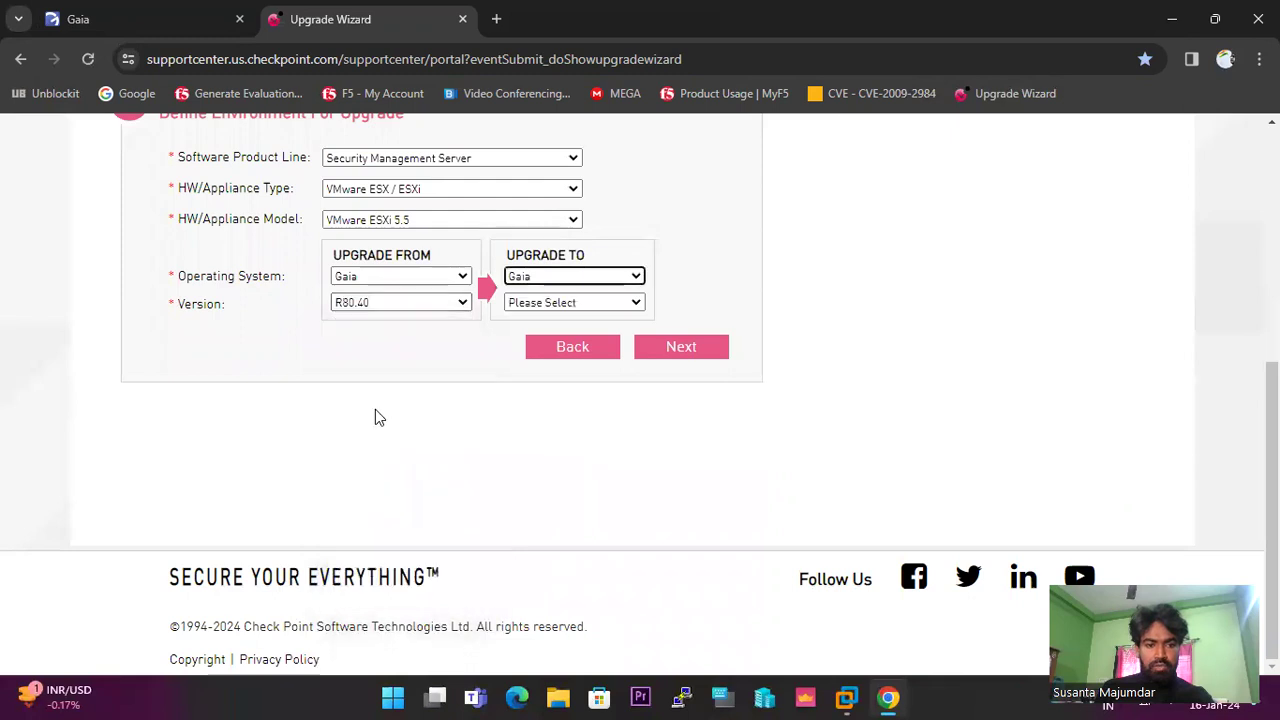
pyautogui.click(634, 303)
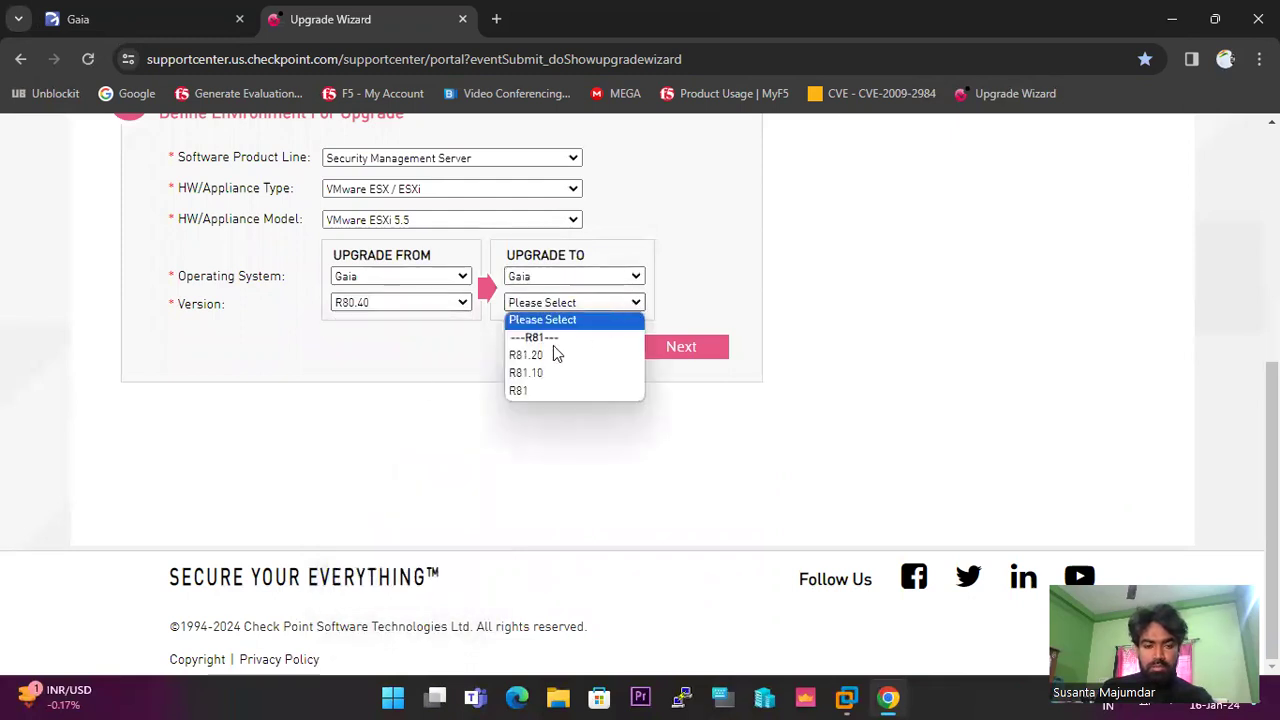
pyautogui.click(836, 273)
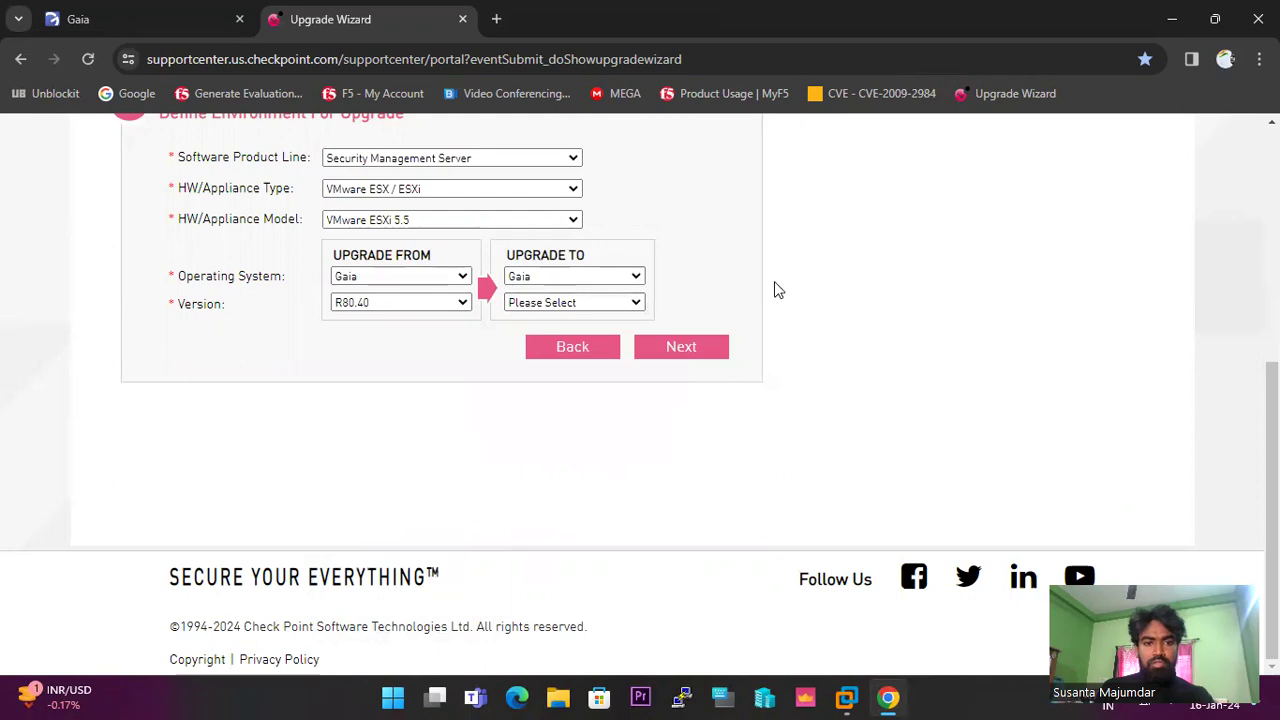
pyautogui.scroll(4, 414, 297)
pyautogui.scroll(-4, 414, 297)
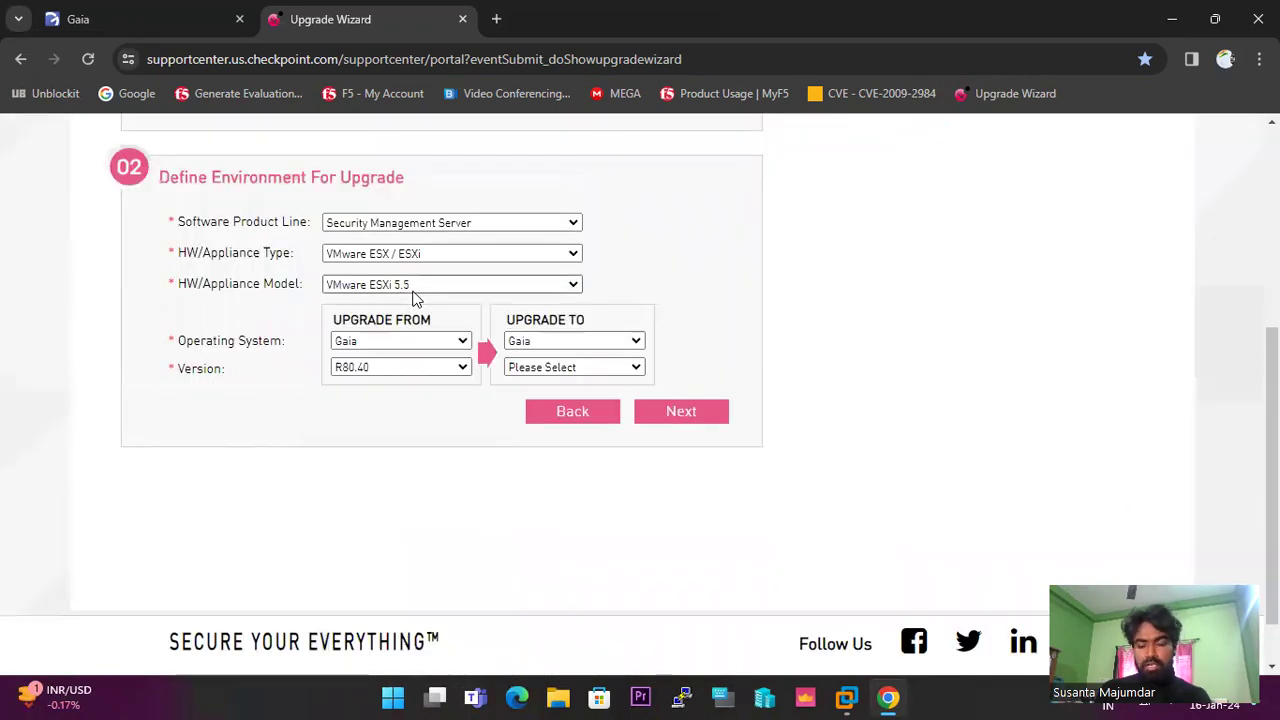
pyautogui.click(139, 22)
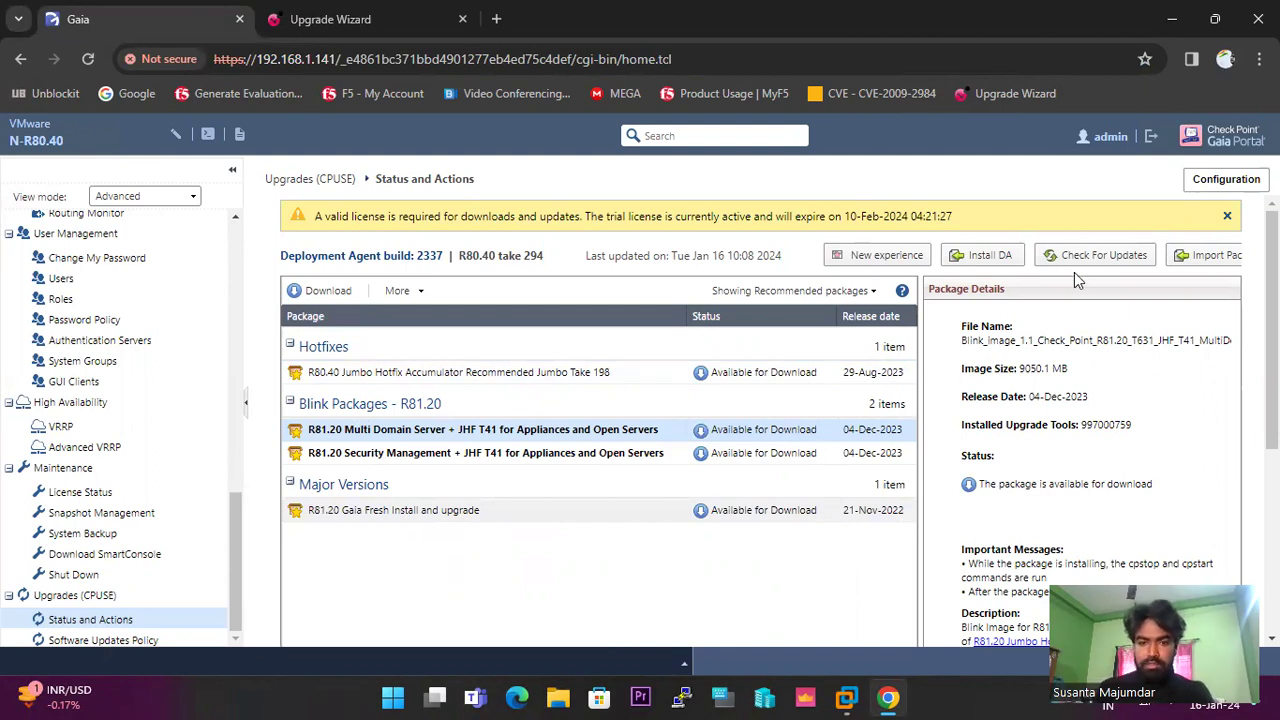
# Switch the package filter to All, then Installed to confirm none are installed, then Recommended.
pyautogui.click(872, 293)
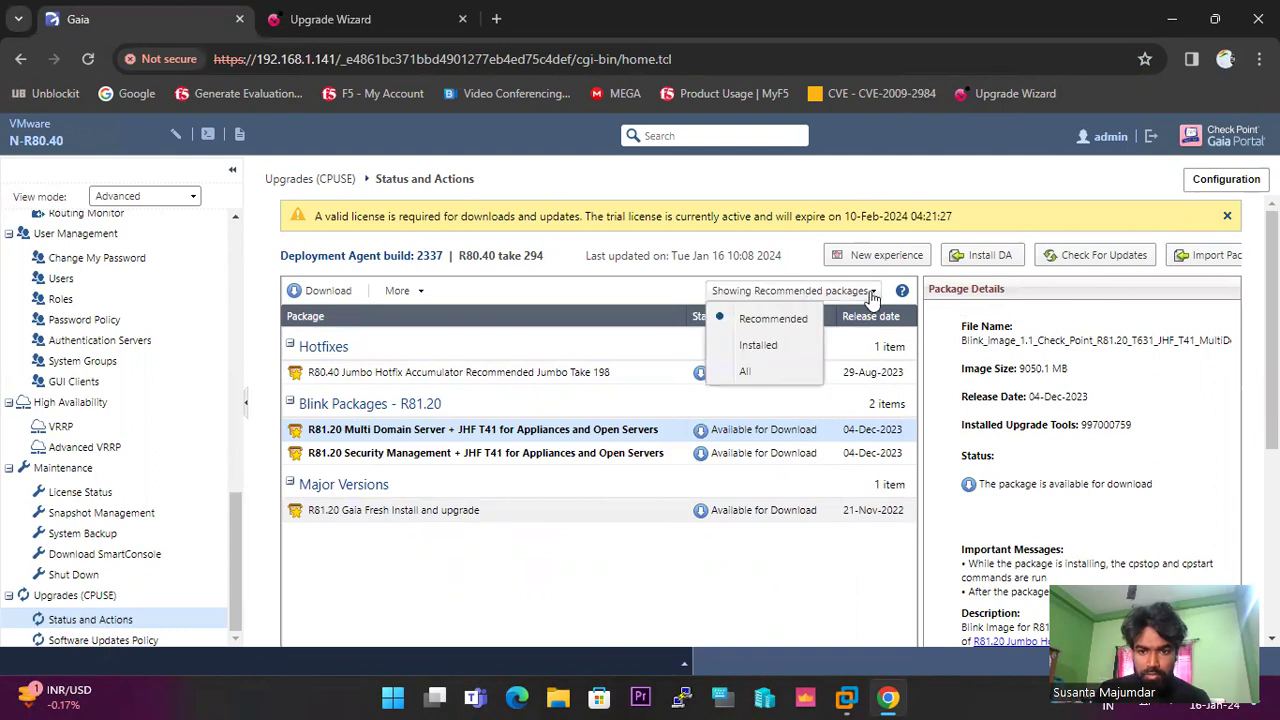
pyautogui.click(762, 380)
pyautogui.scroll(-5, 575, 395)
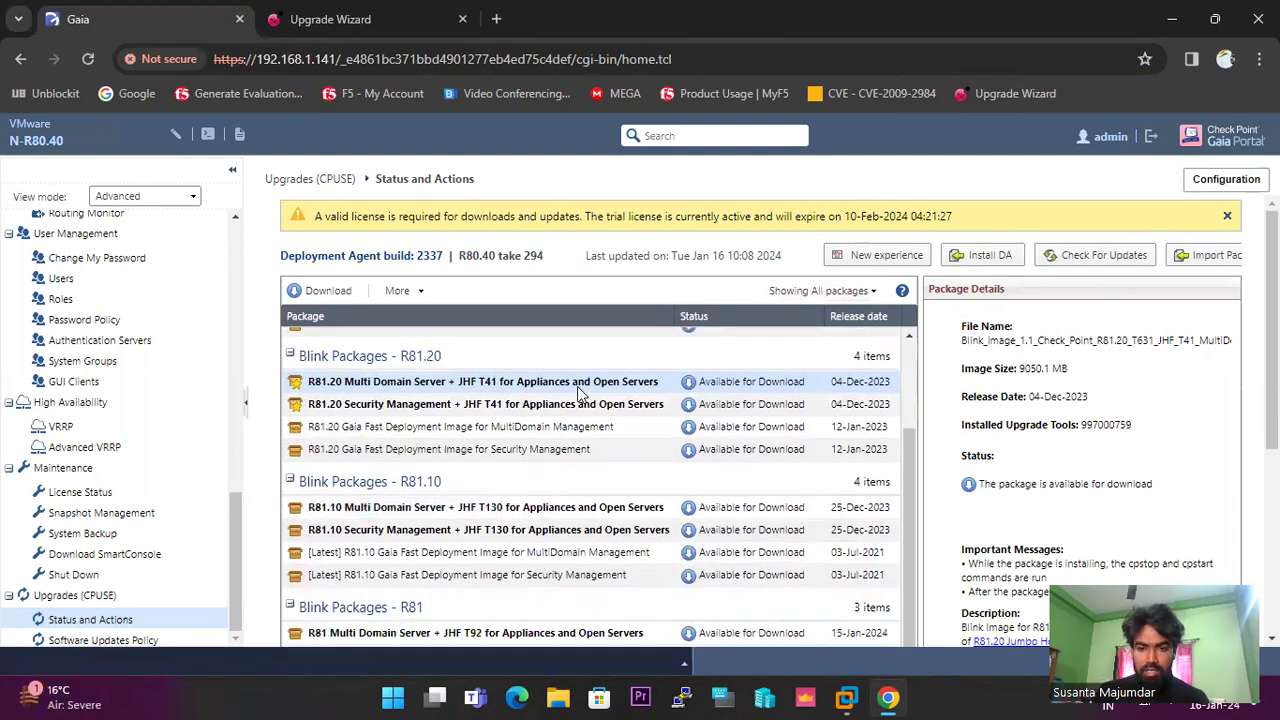
pyautogui.scroll(5, 584, 392)
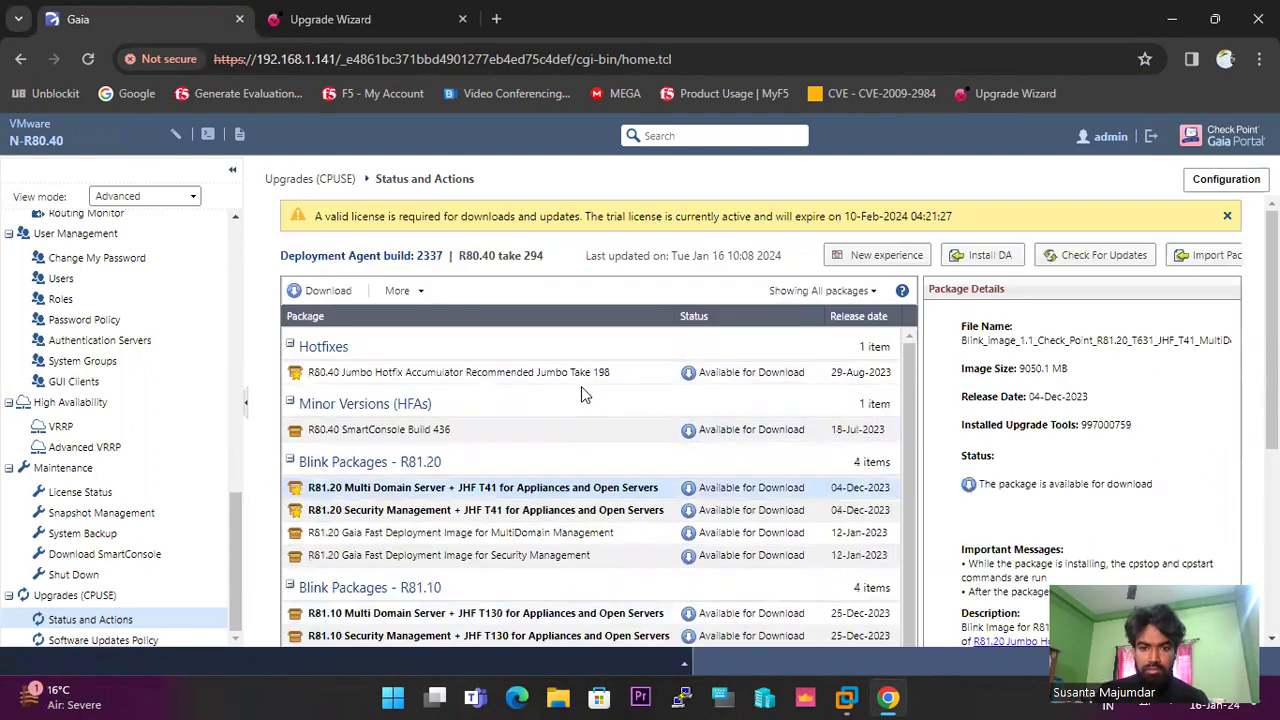
pyautogui.click(868, 291)
pyautogui.click(812, 343)
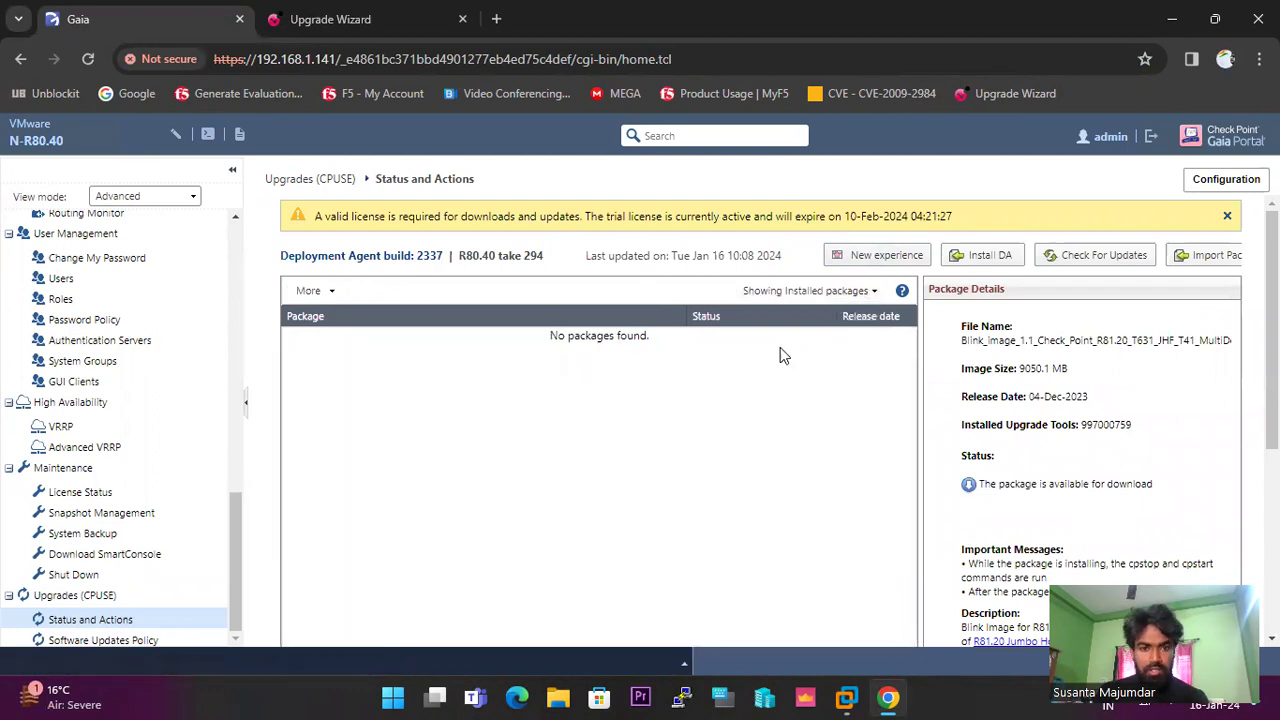
pyautogui.click(873, 291)
pyautogui.click(815, 323)
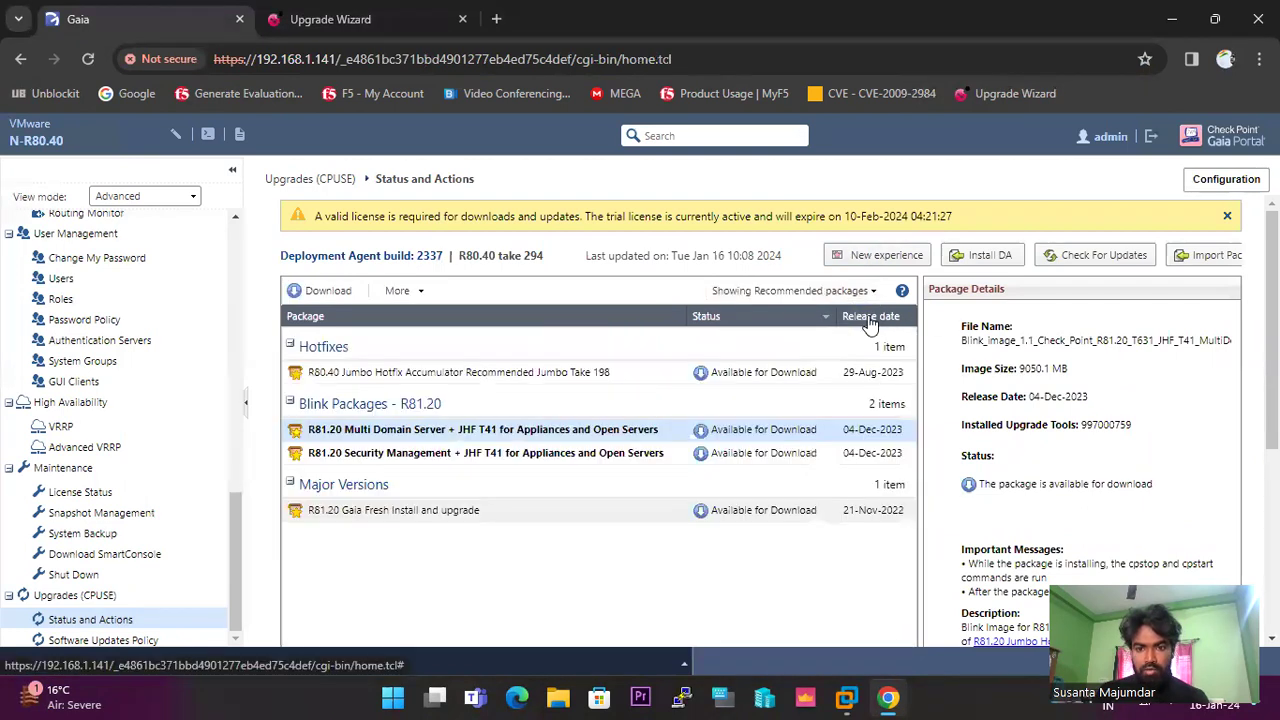
# Show all packages again and scroll through the full CPUSE package list.
pyautogui.click(870, 291)
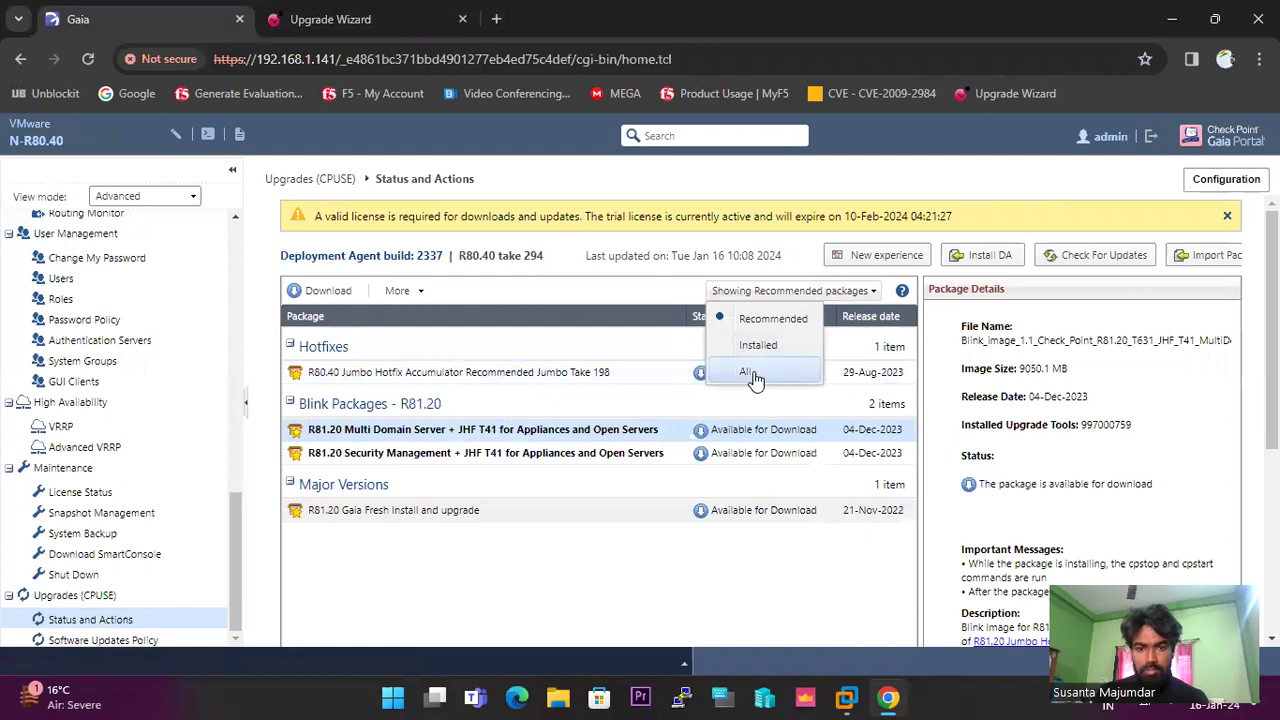
pyautogui.click(755, 369)
pyautogui.scroll(-5, 683, 400)
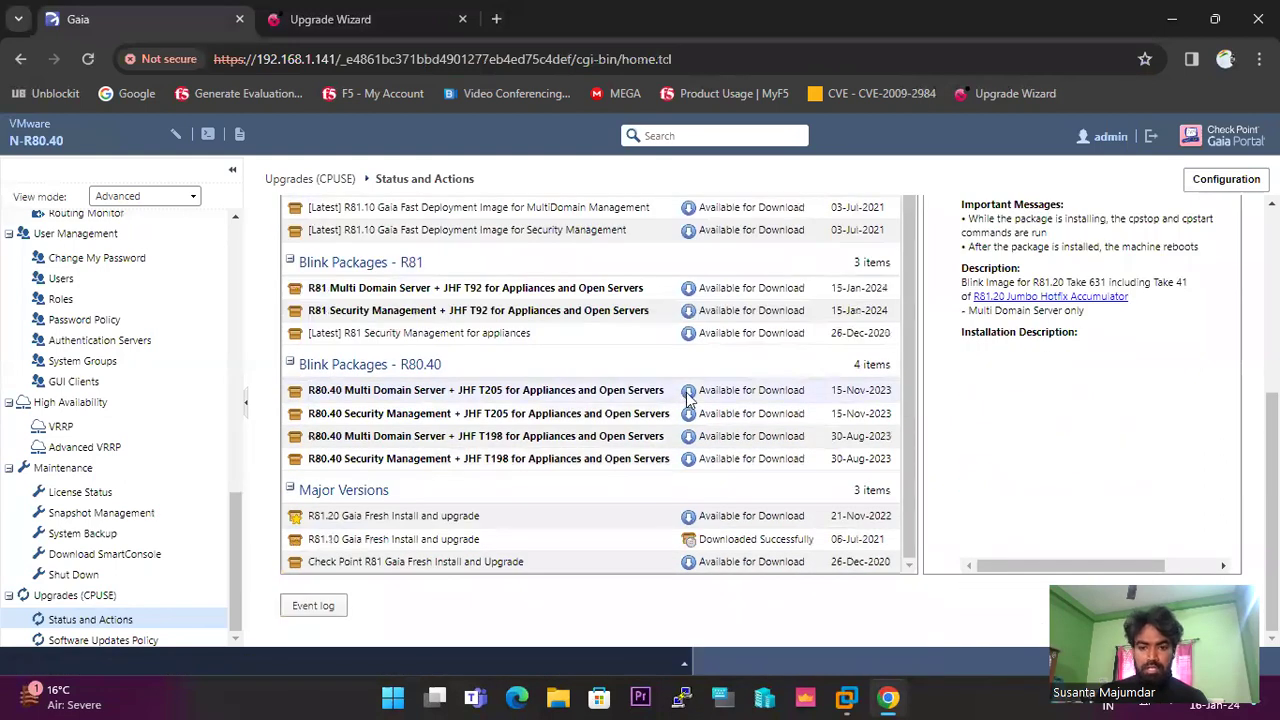
pyautogui.scroll(5, 745, 366)
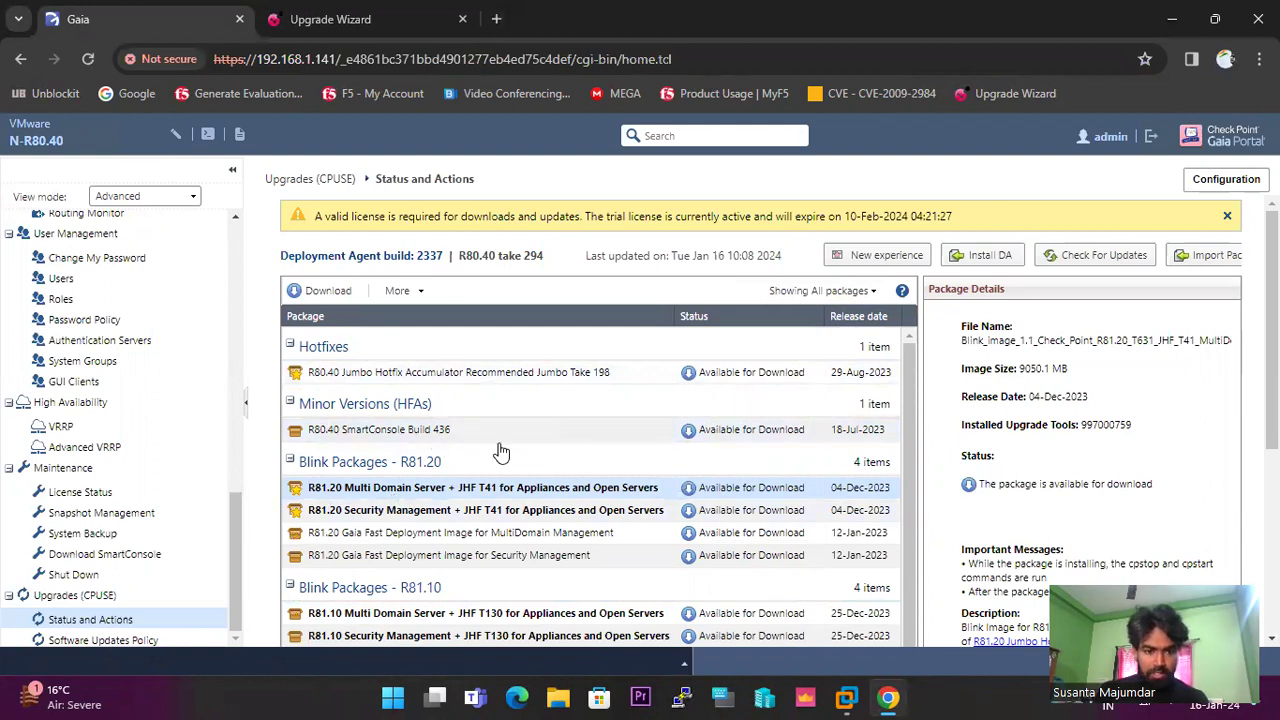
pyautogui.scroll(-2, 495, 455)
pyautogui.scroll(-4, 390, 500)
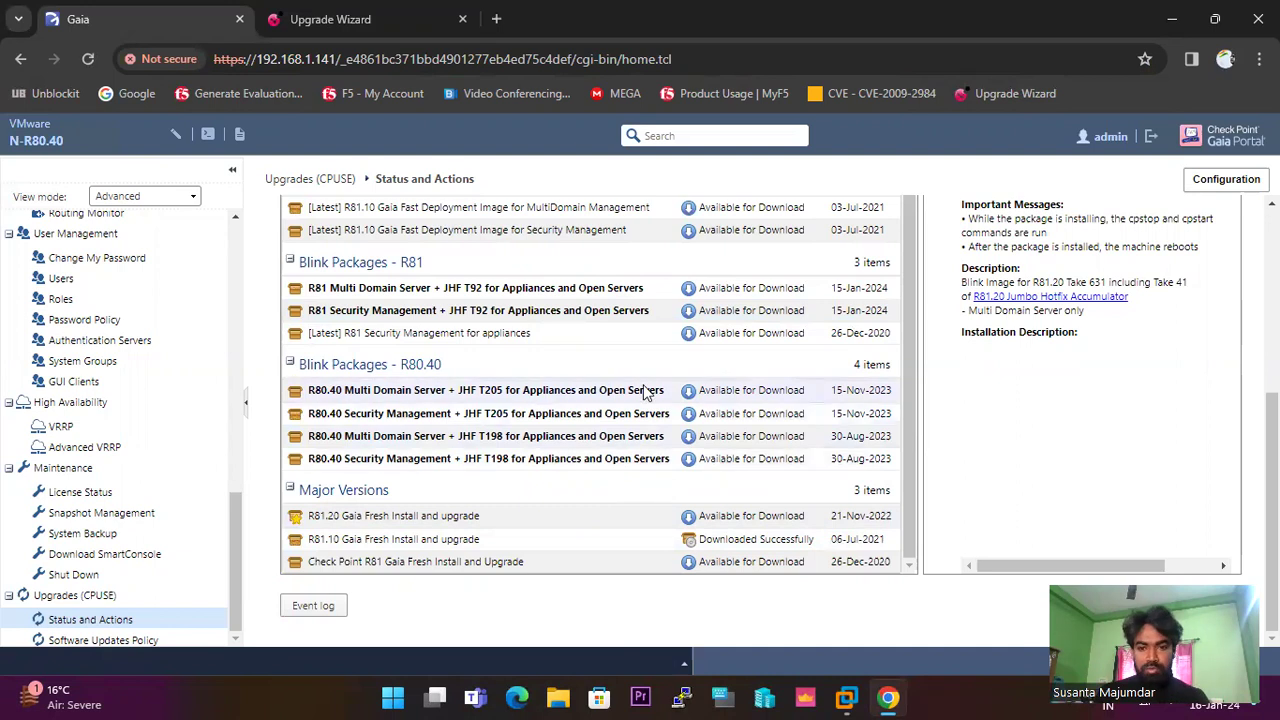
pyautogui.scroll(8, 650, 394)
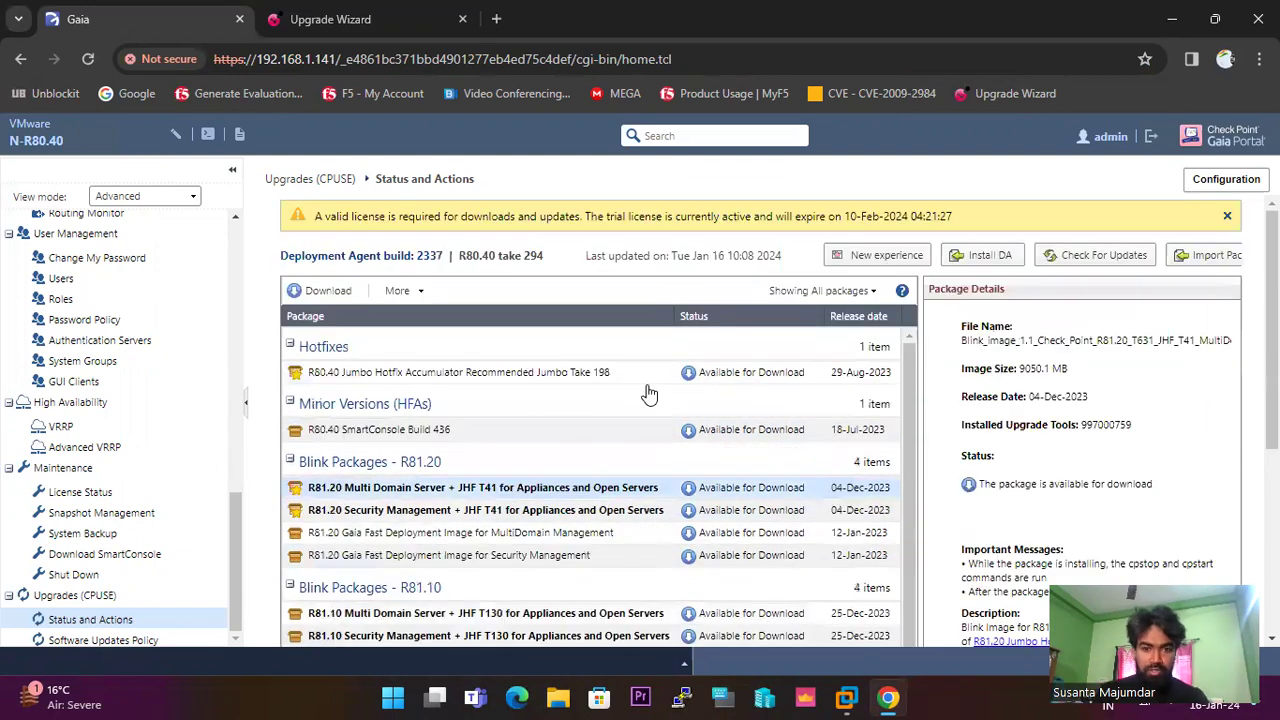
# Select the R80.40 Jumbo Hotfix Take 198 row to show its 1570.7 MB package details.
pyautogui.click(594, 371)
pyautogui.scroll(-1, 560, 330)
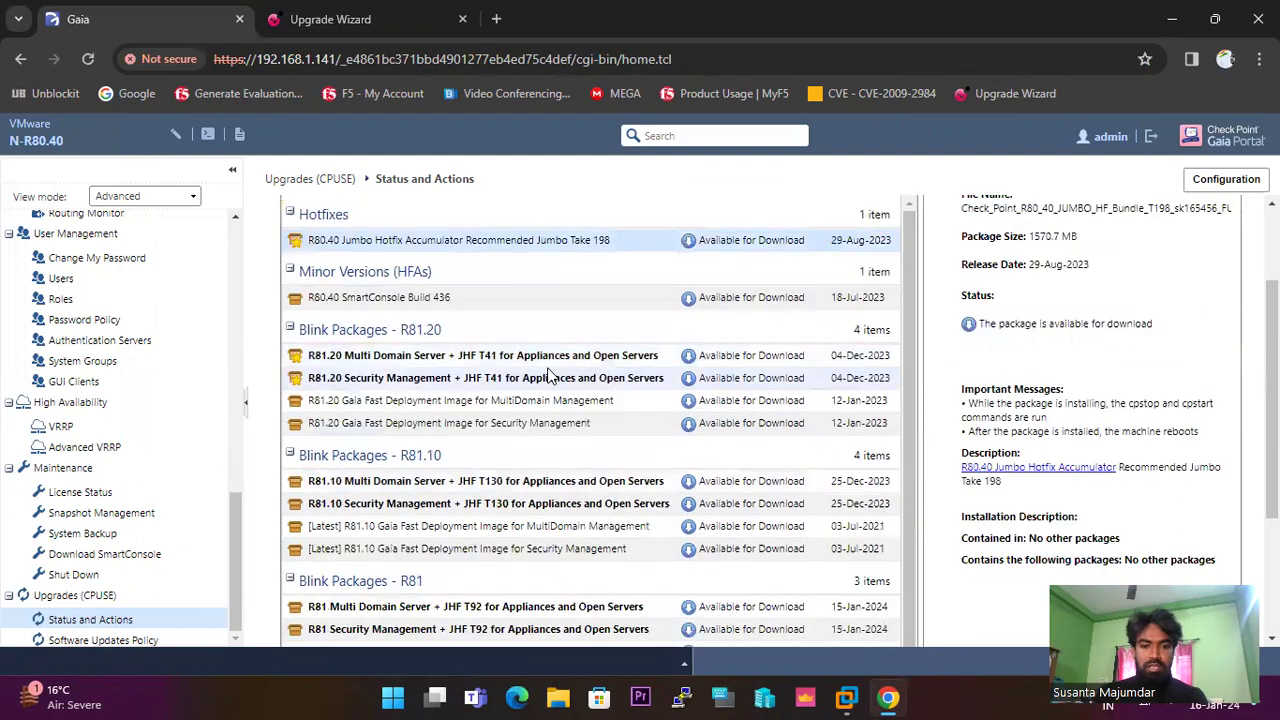
pyautogui.rightClick(478, 246)
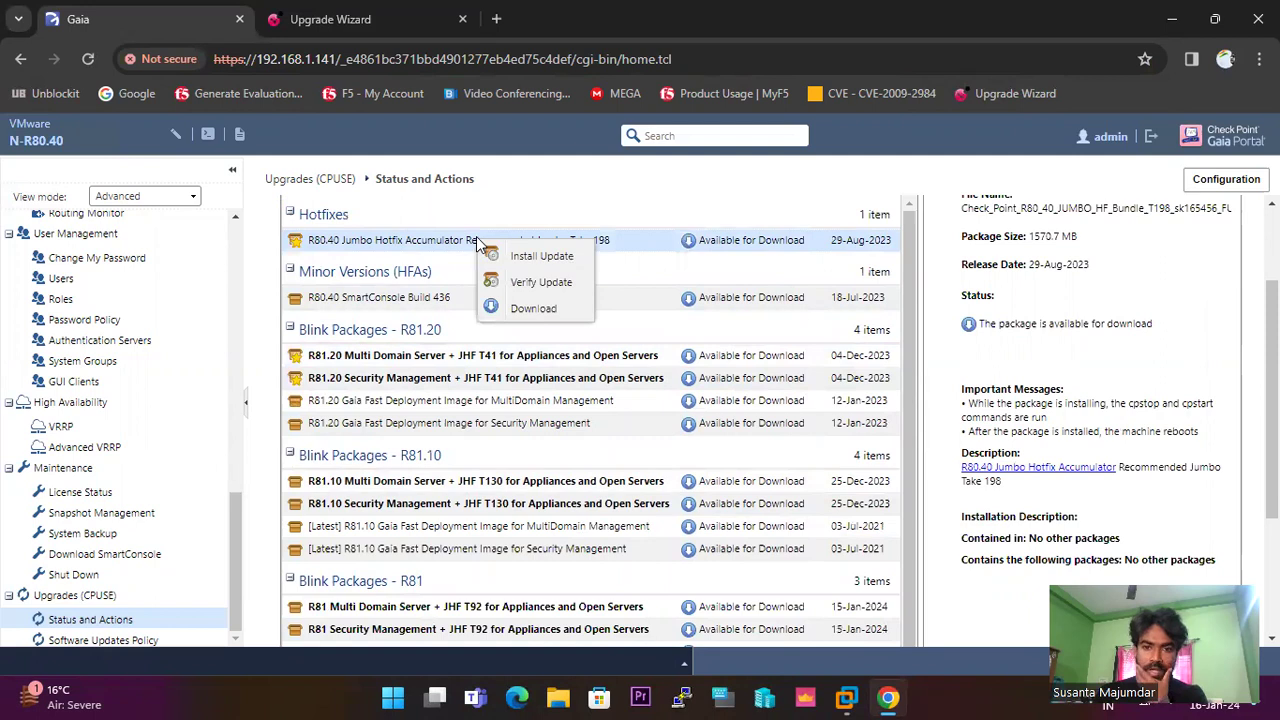
pyautogui.doubleClick(600, 222)
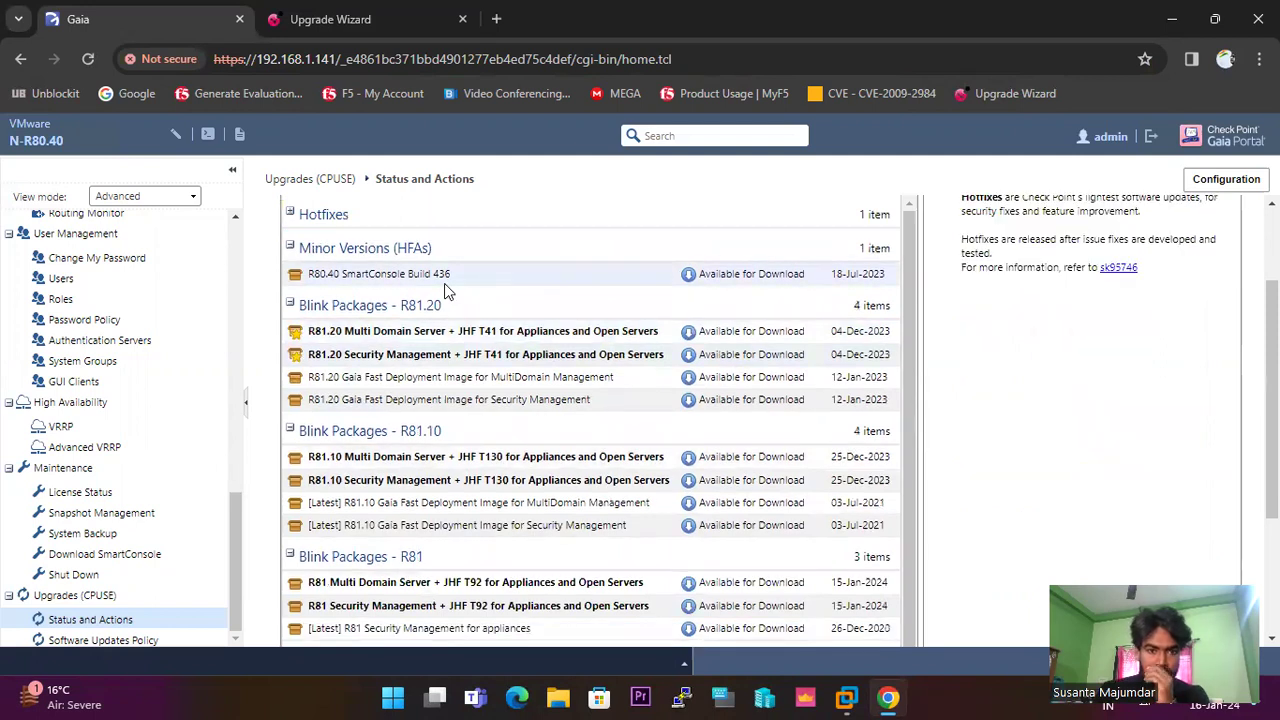
pyautogui.scroll(1, 462, 294)
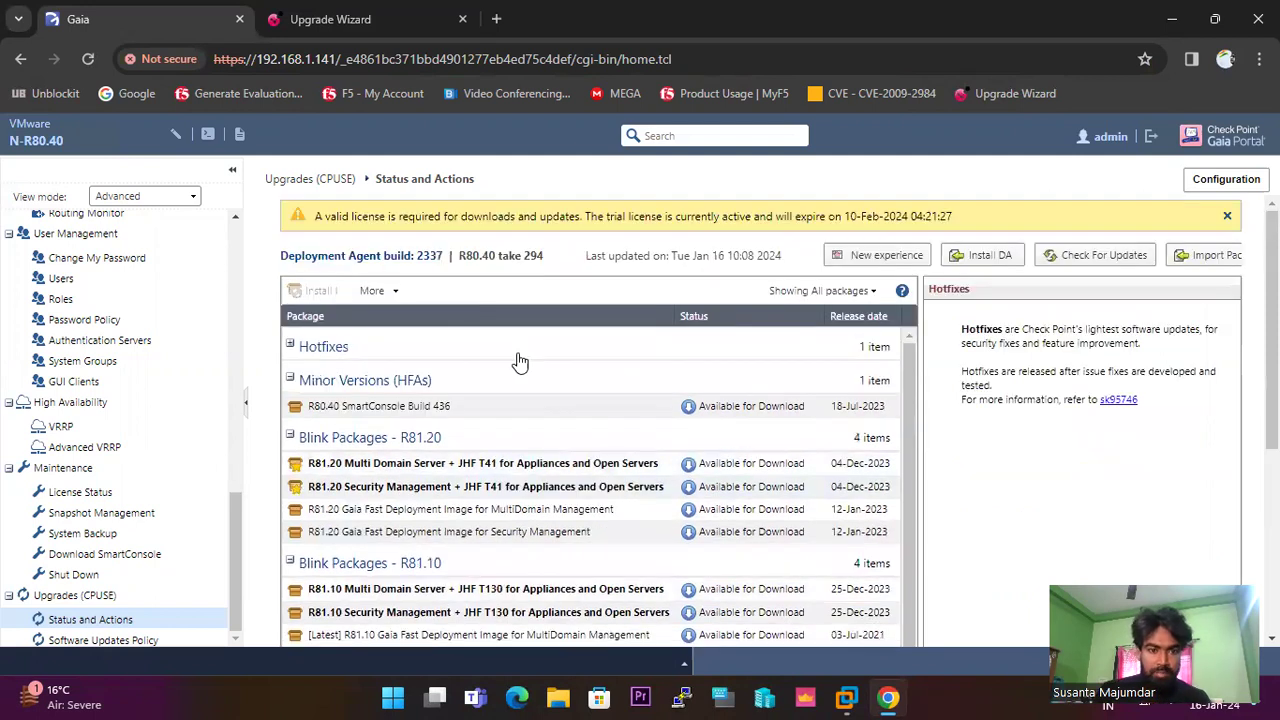
pyautogui.click(290, 346)
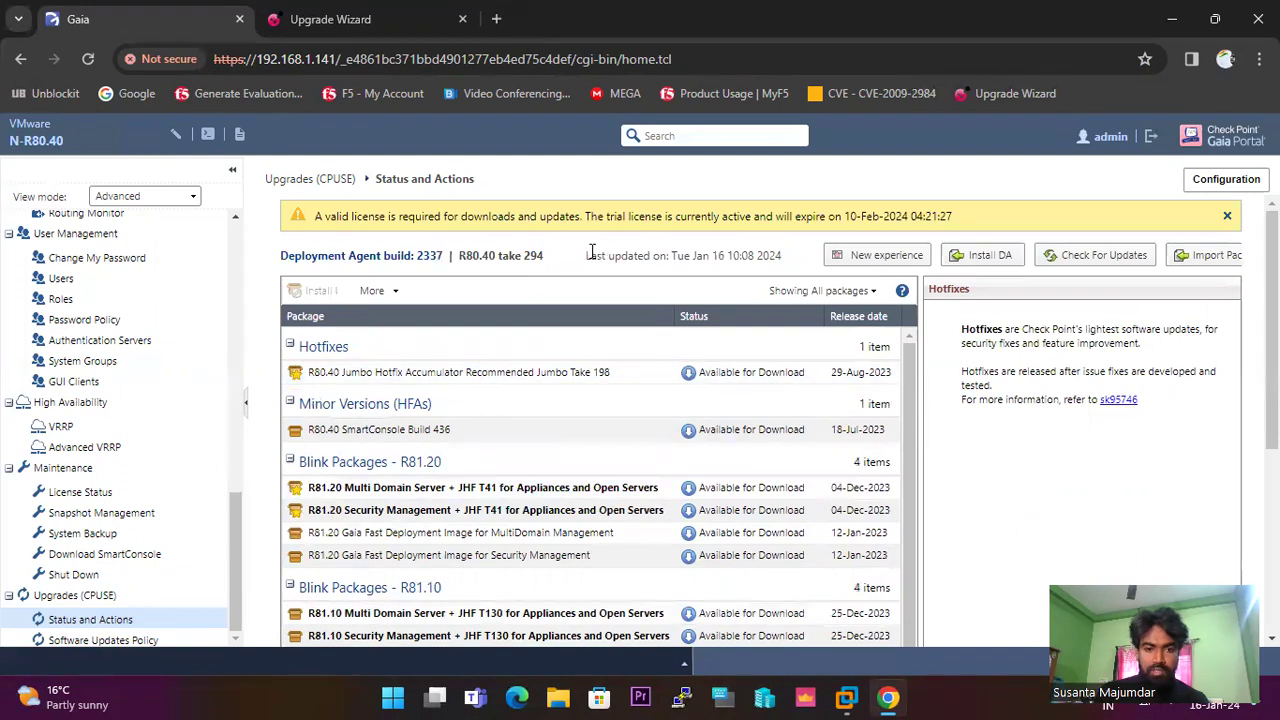
pyautogui.moveTo(553, 260); pyautogui.dragTo(524, 256)
pyautogui.click(548, 262)
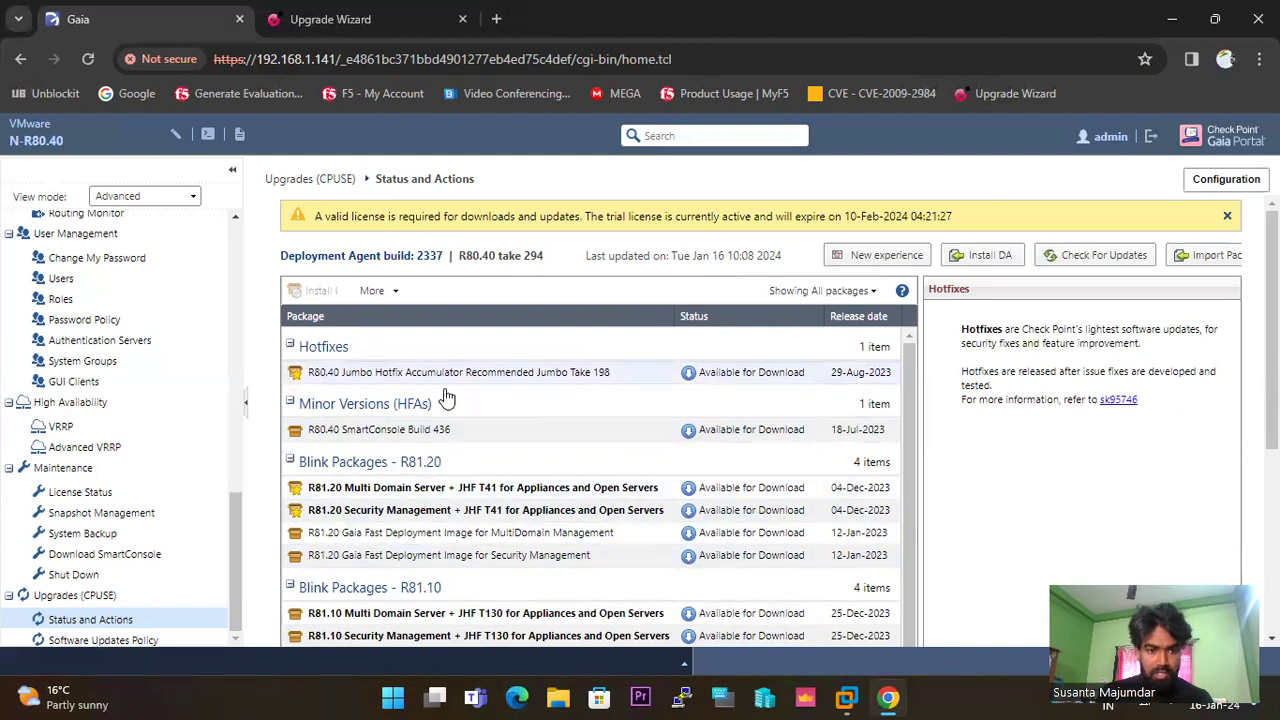
pyautogui.click(729, 378)
pyautogui.scroll(-1, 729, 378)
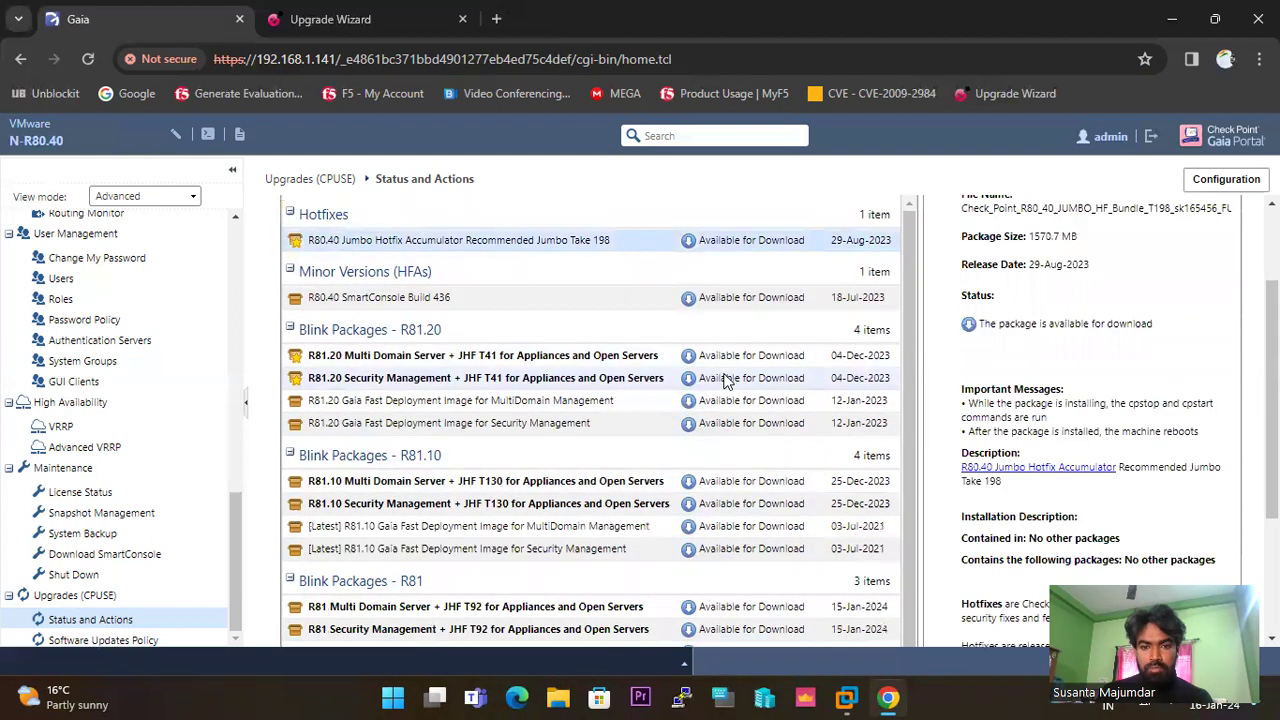
pyautogui.click(729, 244)
# Run Verify Update on Jumbo Take 198 and accept the installable verification result.
pyautogui.click(762, 287)
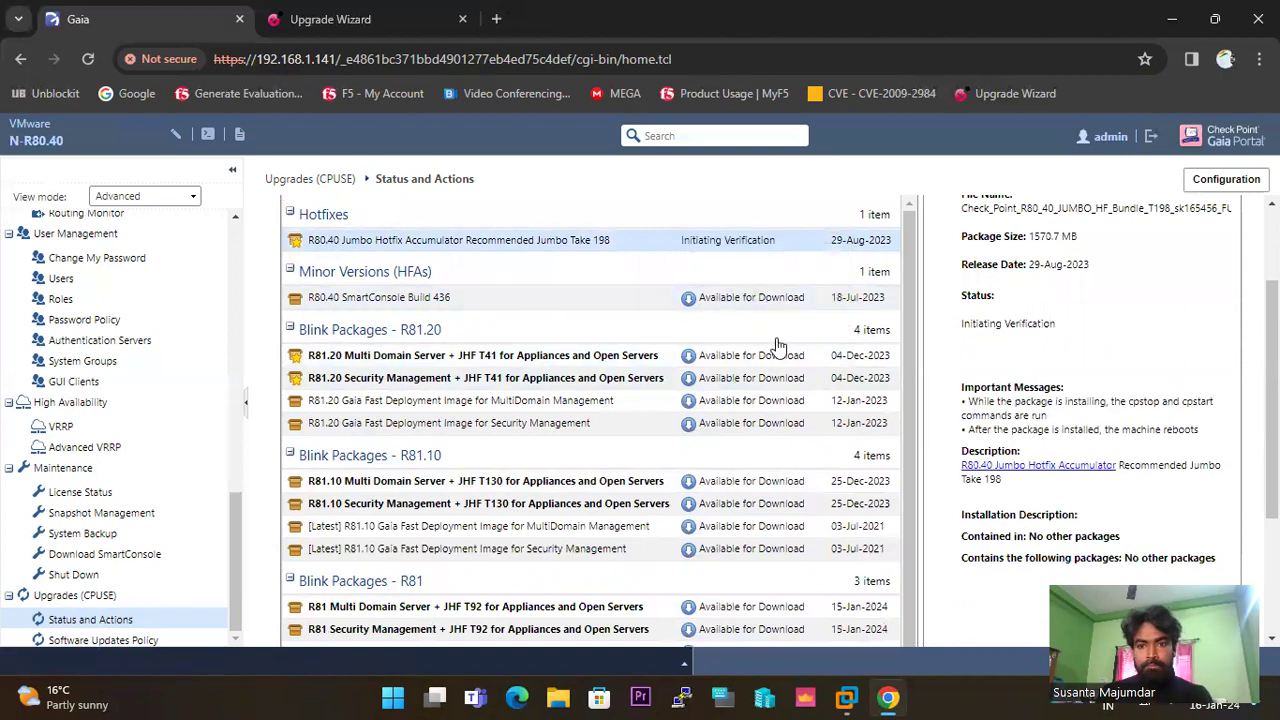
pyautogui.scroll(2, 790, 345)
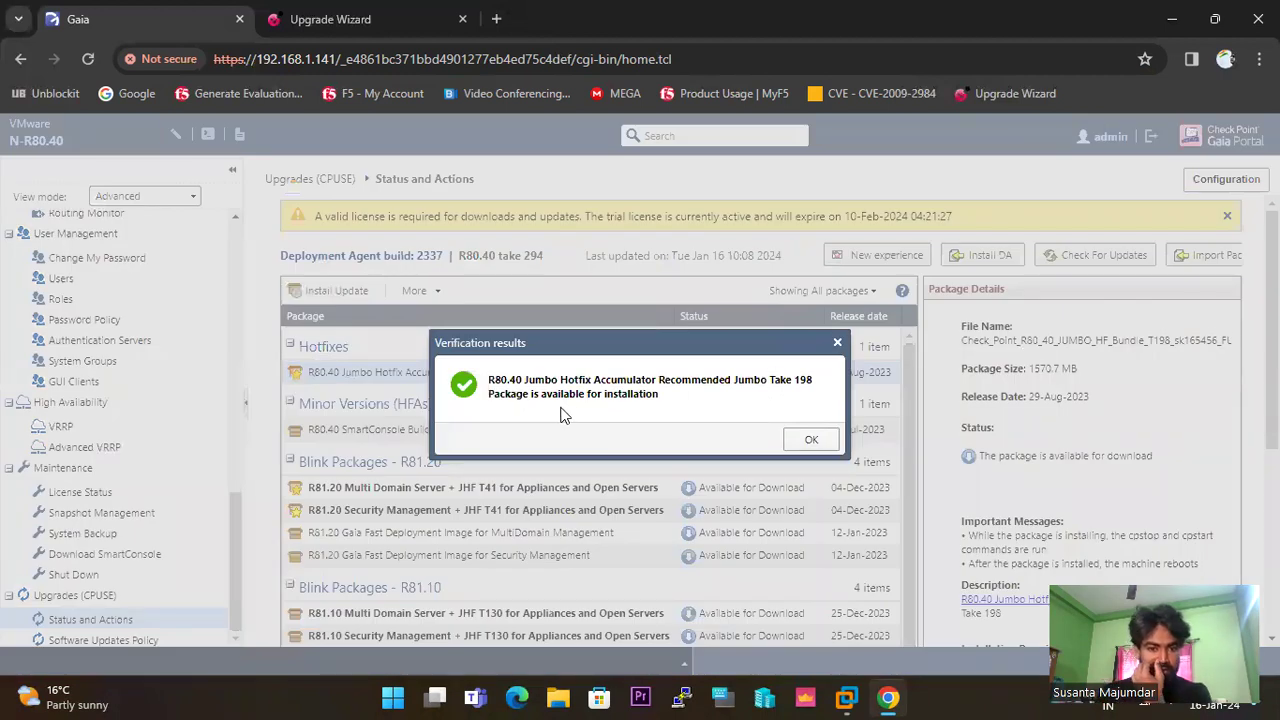
pyautogui.click(809, 440)
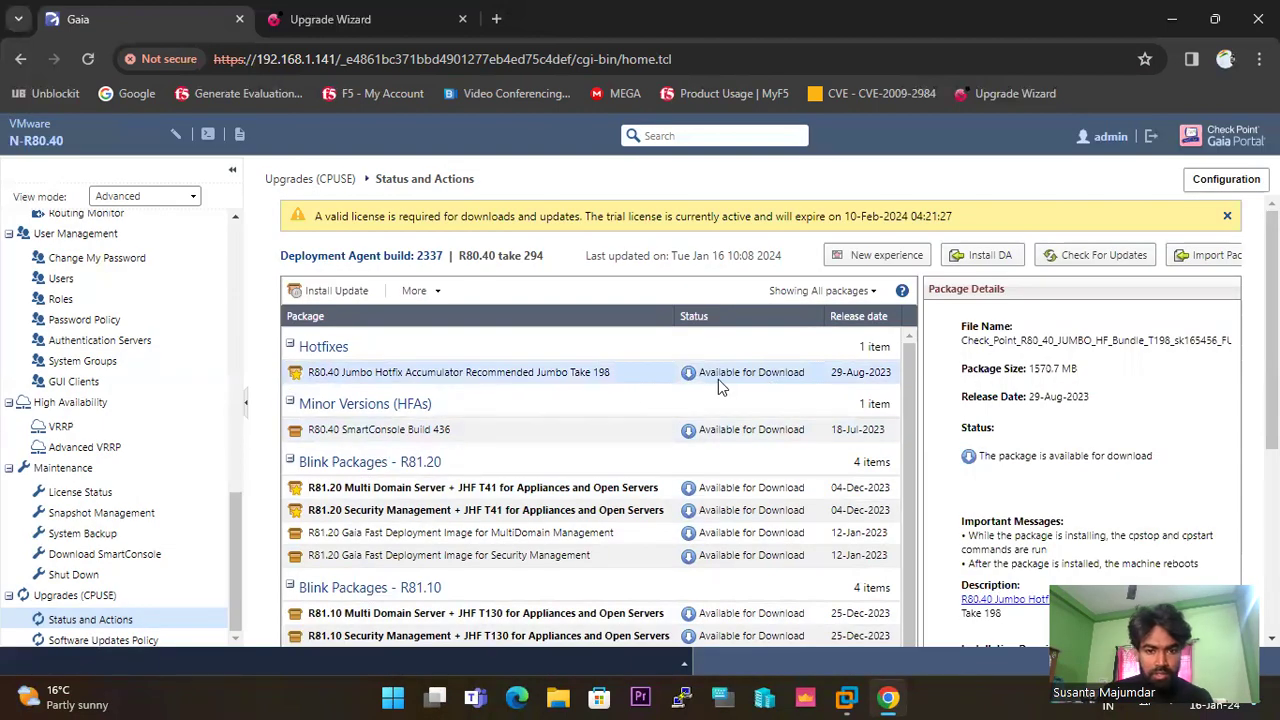
pyautogui.scroll(-2, 740, 385)
pyautogui.click(690, 380)
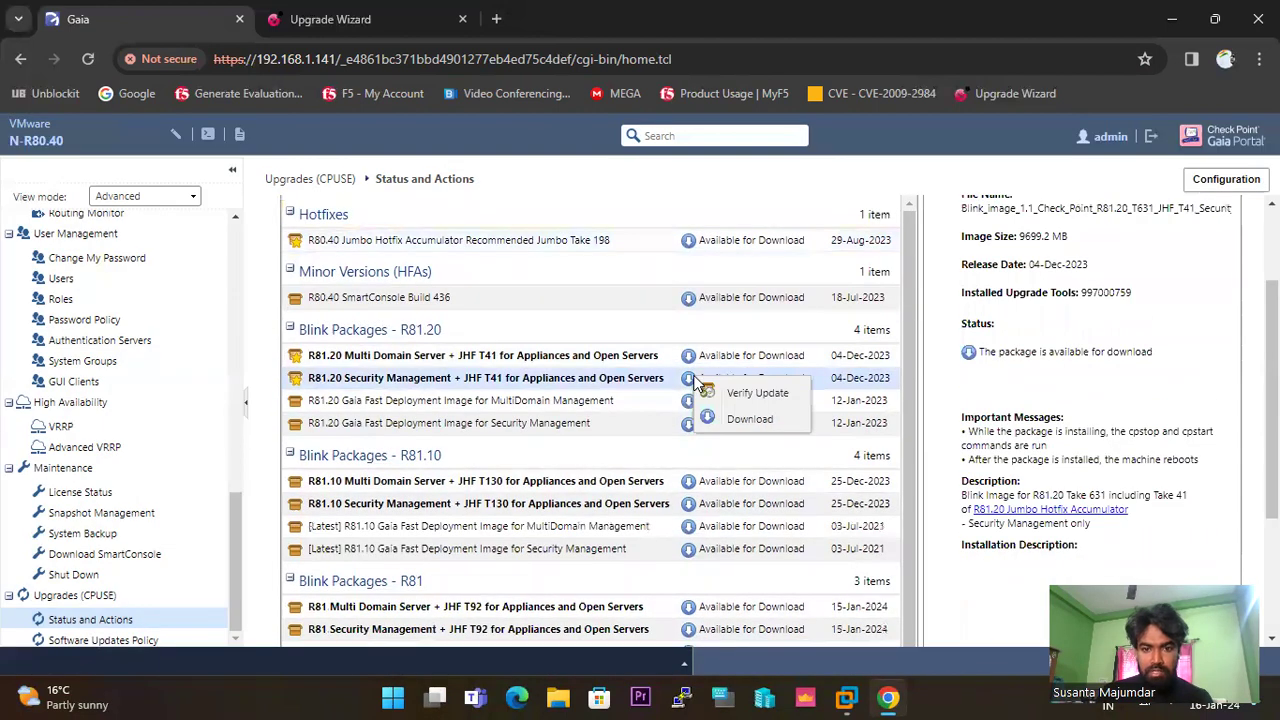
# Start downloading Jumbo Hotfix Take 198 and highlight the Deployment Agent build 2337.
pyautogui.click(678, 242)
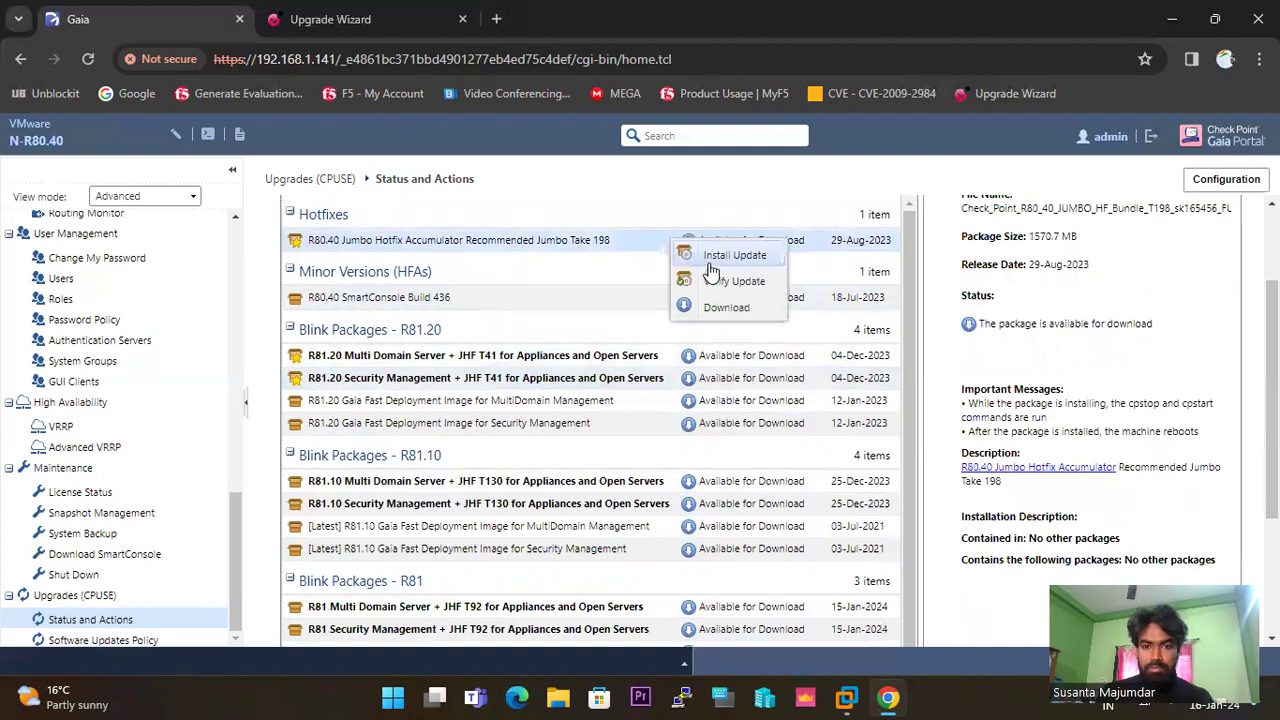
pyautogui.click(733, 307)
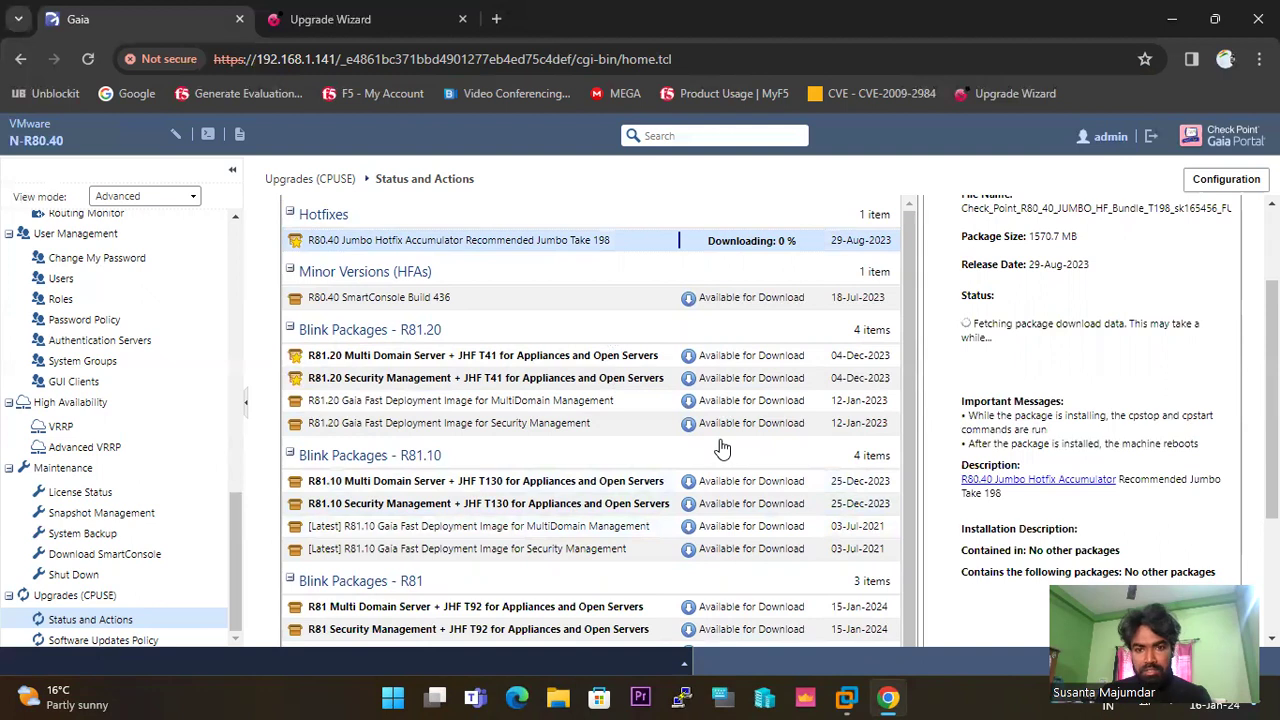
pyautogui.scroll(2, 722, 449)
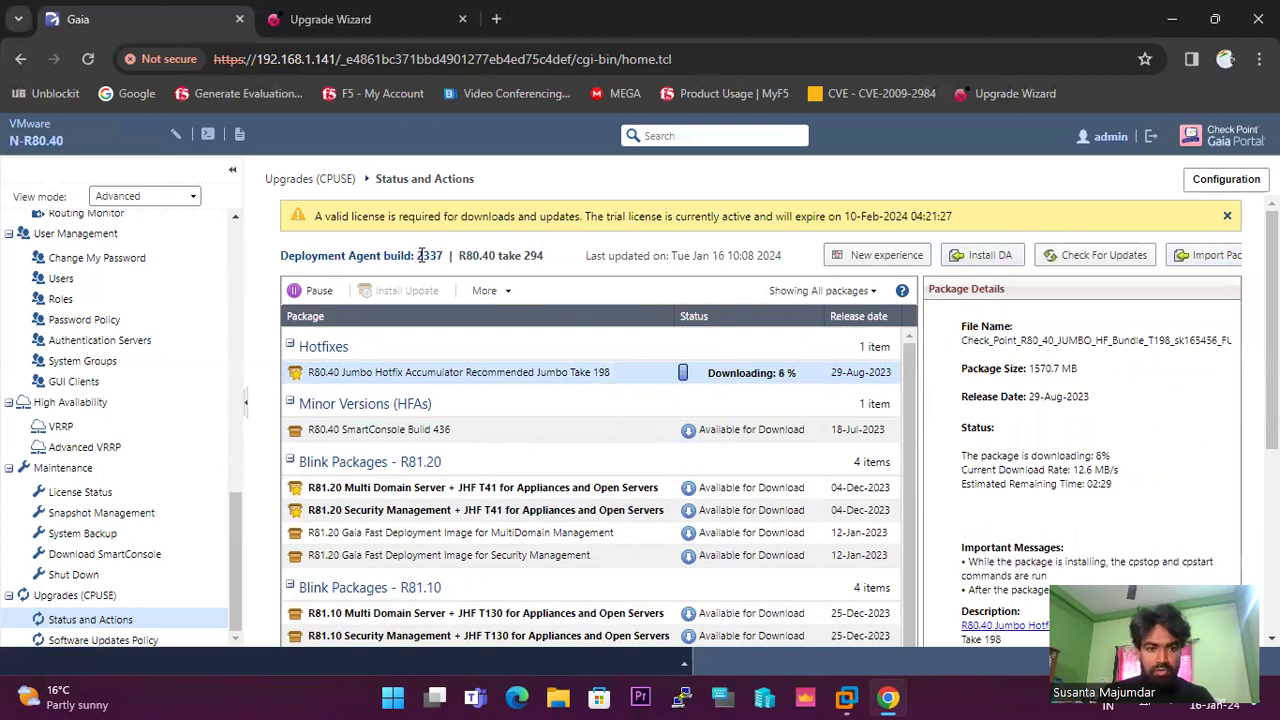
pyautogui.moveTo(420, 258); pyautogui.dragTo(444, 258)
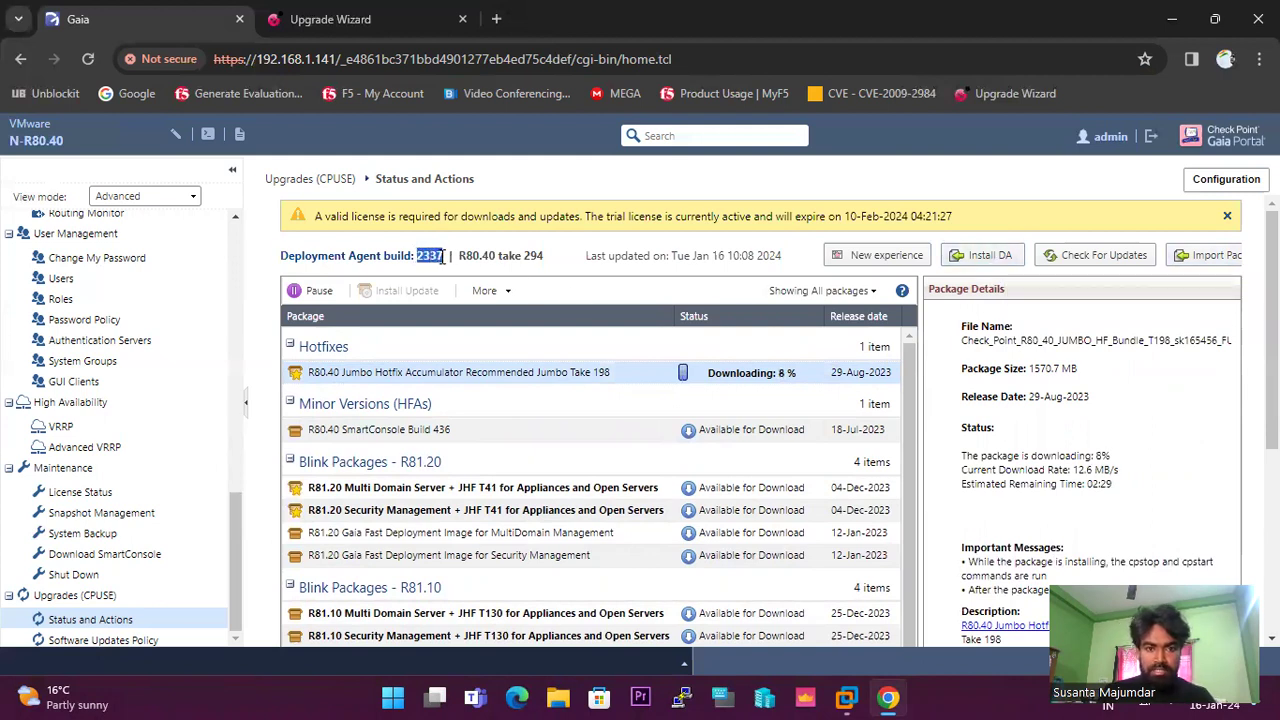
pyautogui.tripleClick(444, 258)
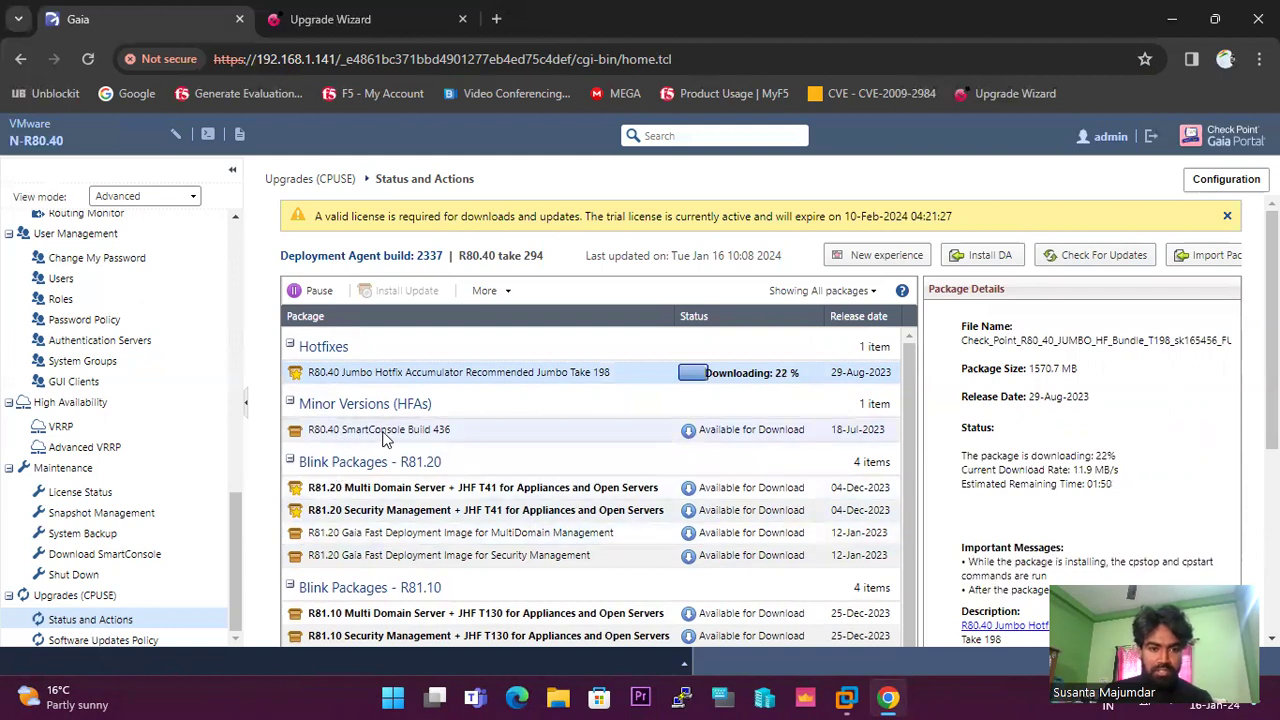
# Scroll through the package list, then bring up VMware Workstation's My Computer library.
pyautogui.scroll(-3, 600, 440)
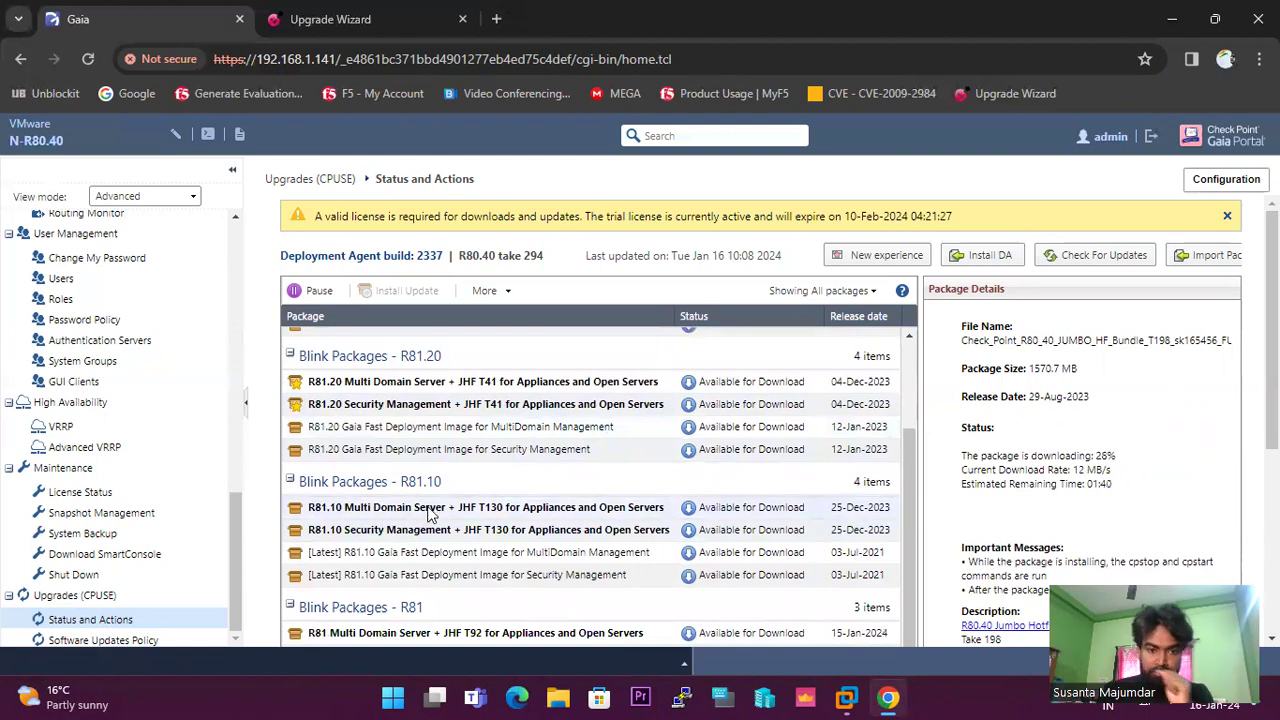
pyautogui.scroll(-3, 400, 452)
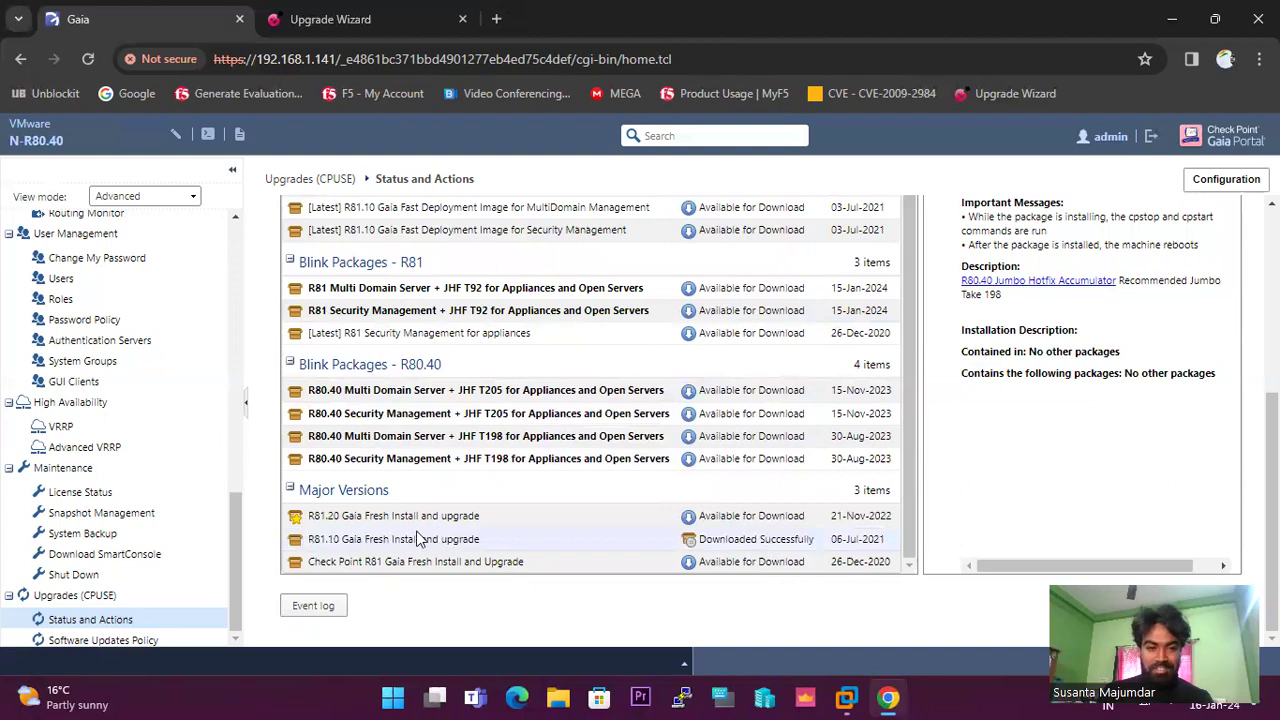
pyautogui.scroll(10, 720, 496)
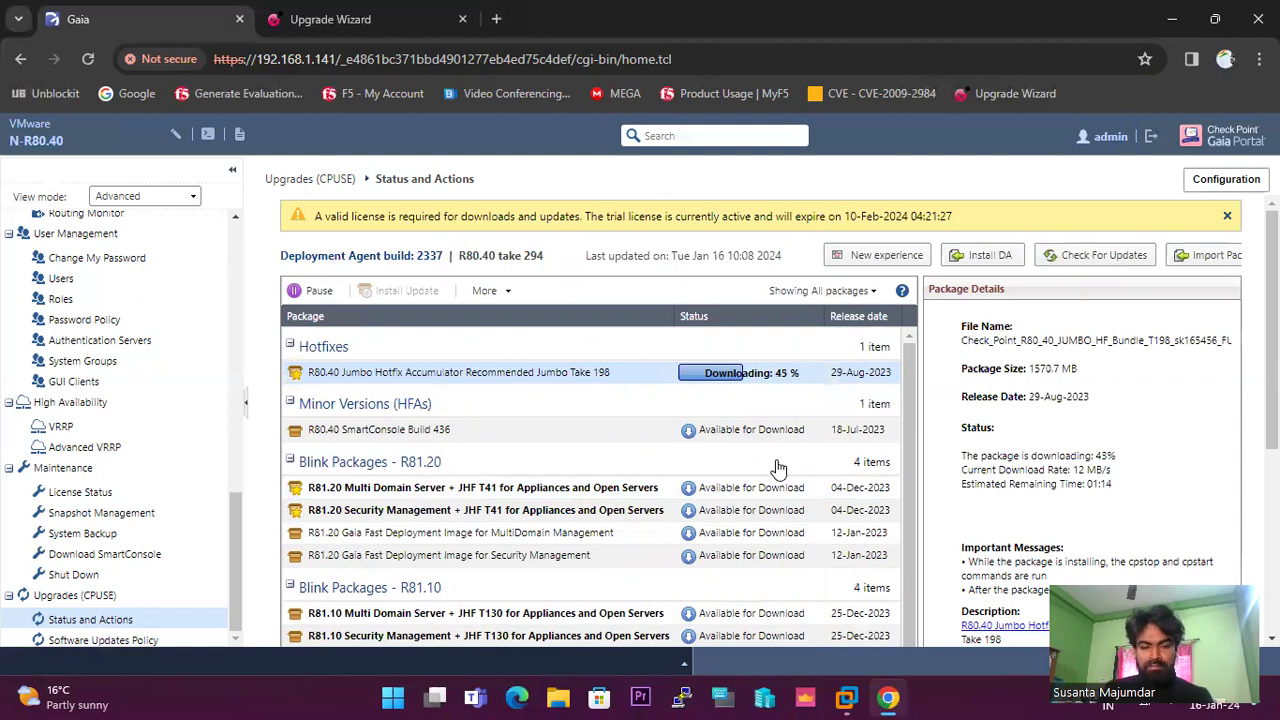
pyautogui.moveTo(848, 698)
pyautogui.click(847, 114)
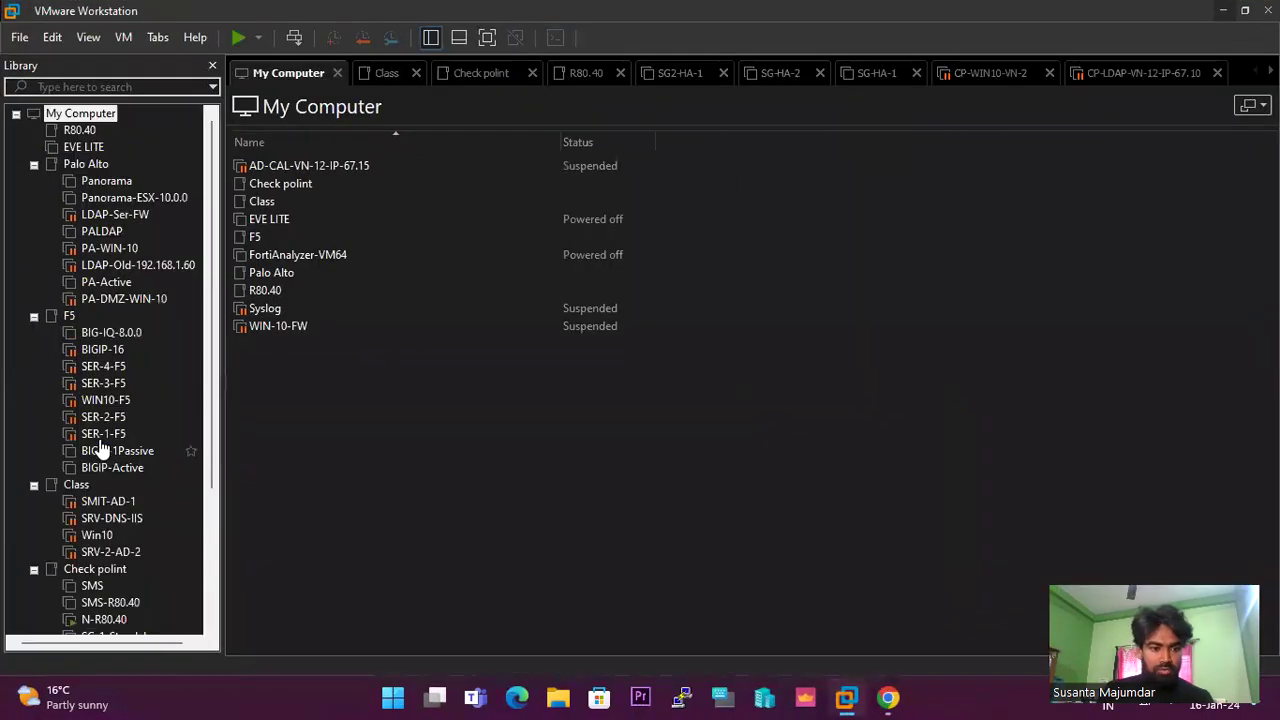
# Power on the SMS virtual machine from the VMware library, then minimize VMware Workstation.
pyautogui.scroll(-3, 110, 430)
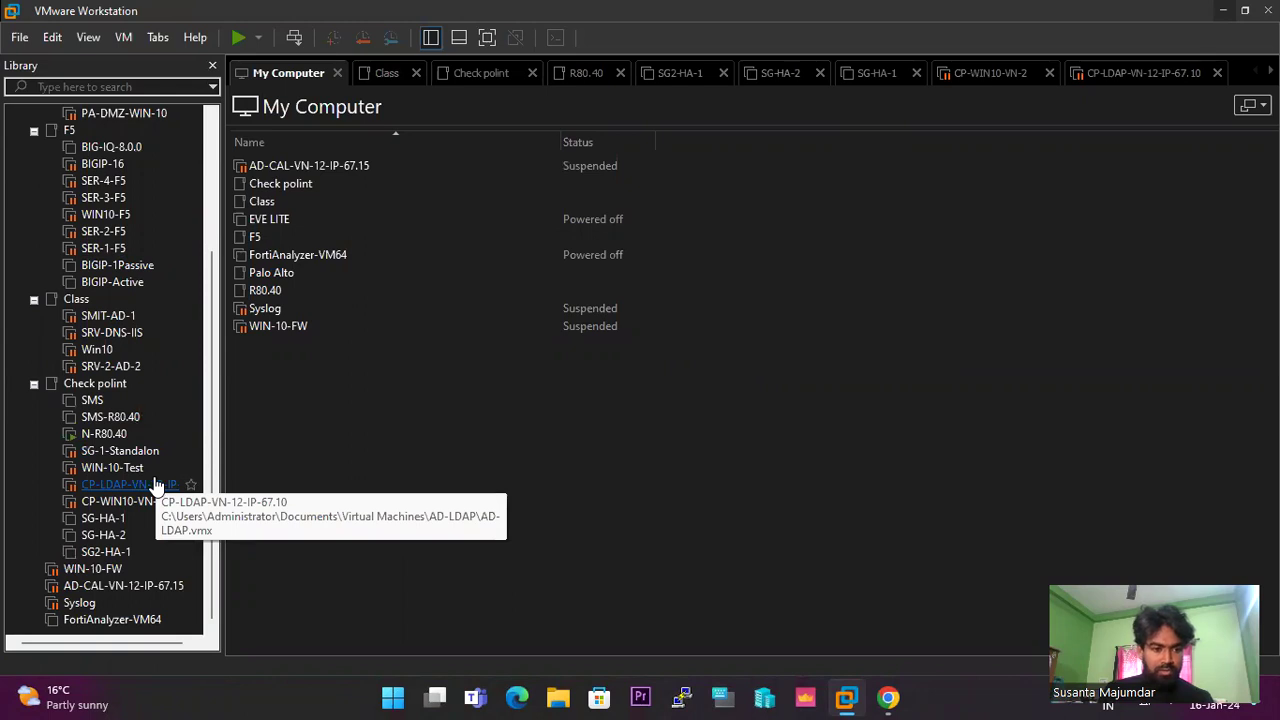
pyautogui.click(92, 400)
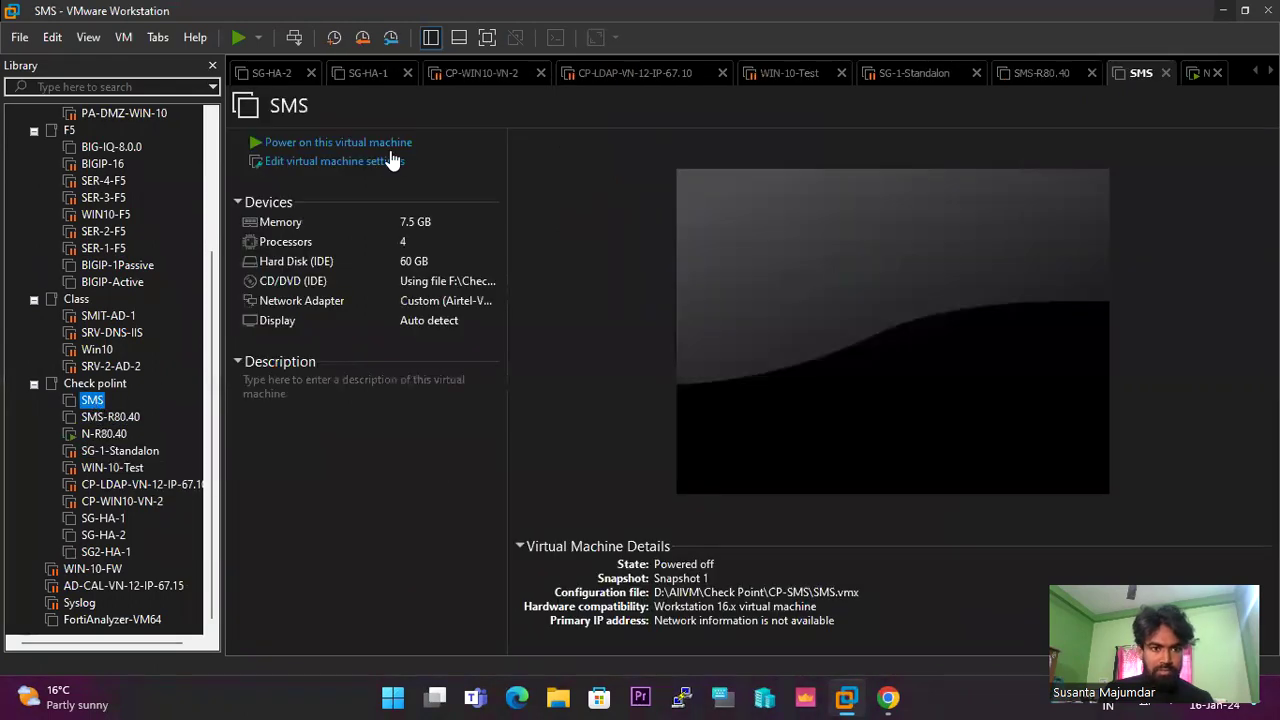
pyautogui.click(351, 142)
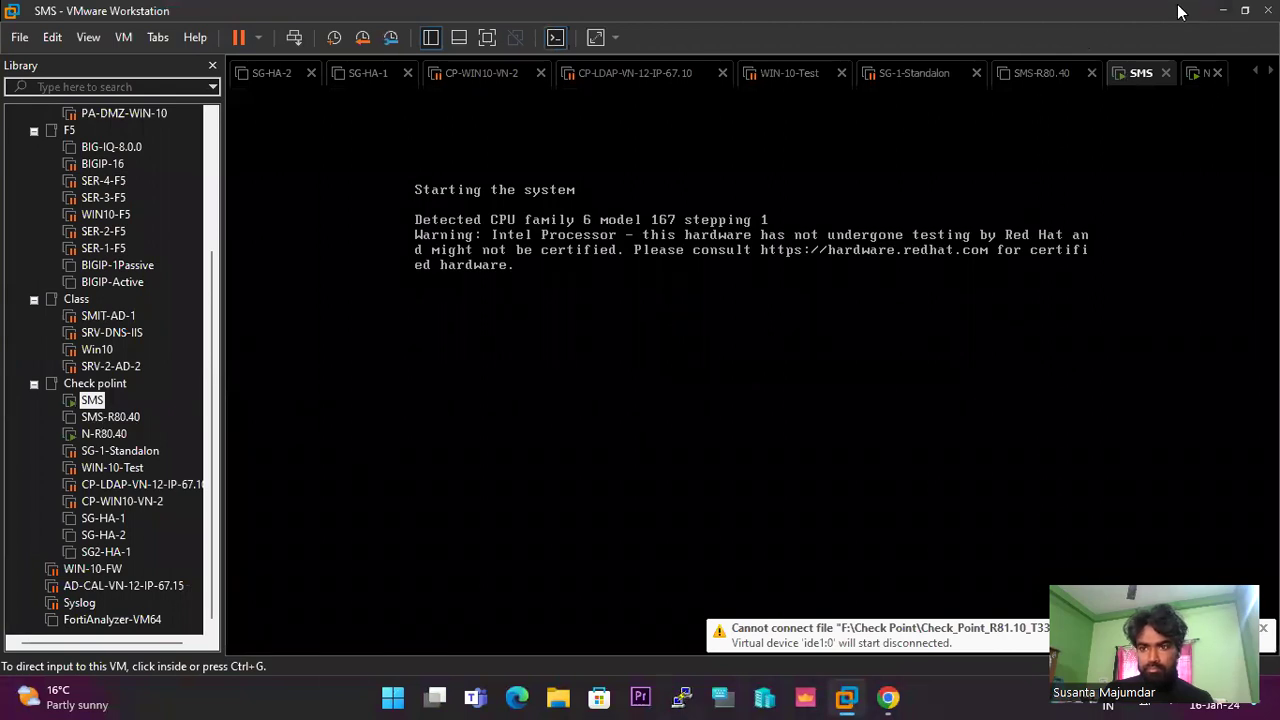
pyautogui.click(1222, 10)
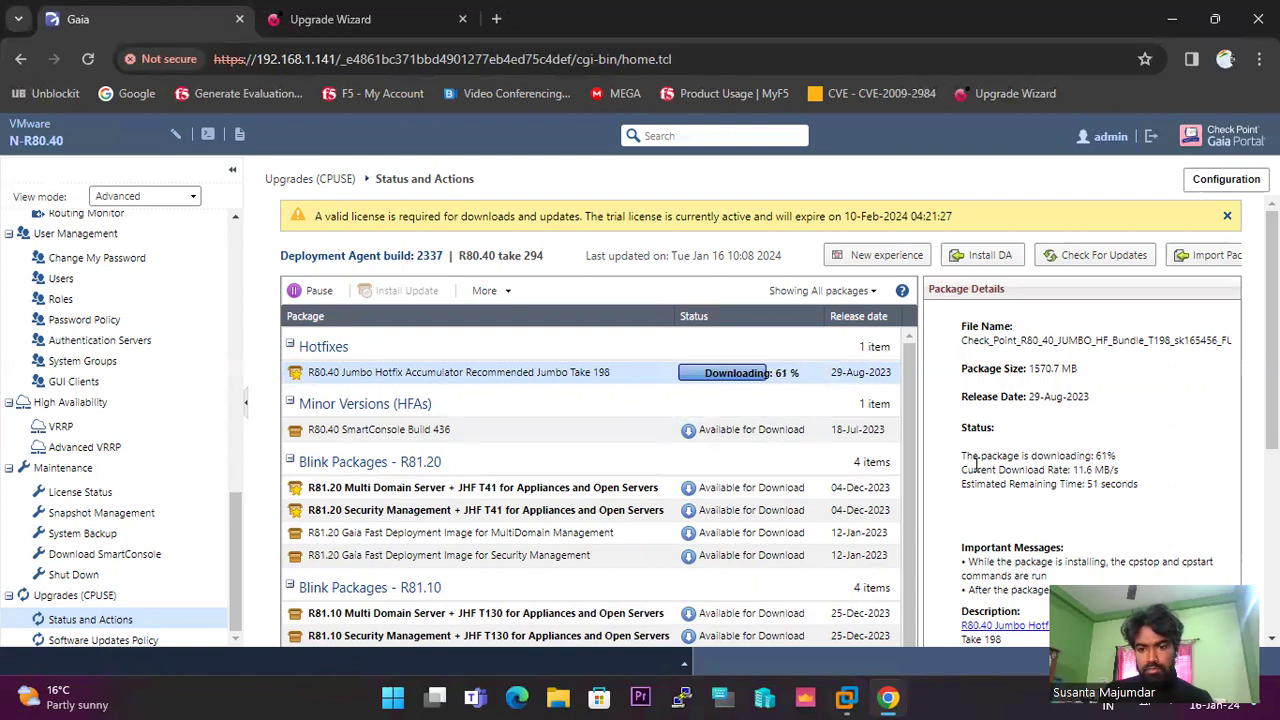
# Highlight the package file name, size and release date while the Take 198 download finishes.
pyautogui.moveTo(960, 462); pyautogui.dragTo(1147, 494)
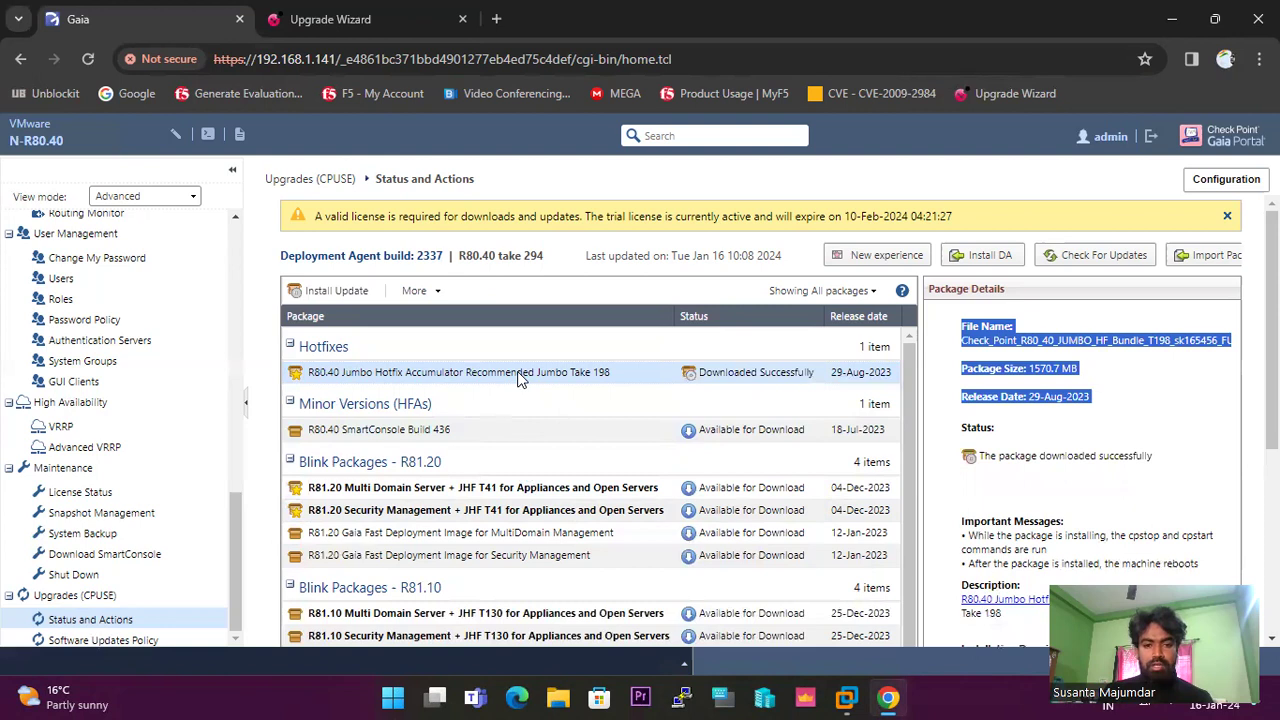
# Install the downloaded Jumbo Take 198 hotfix, confirming the automatic reboot in Package Install.
pyautogui.rightClick(661, 376)
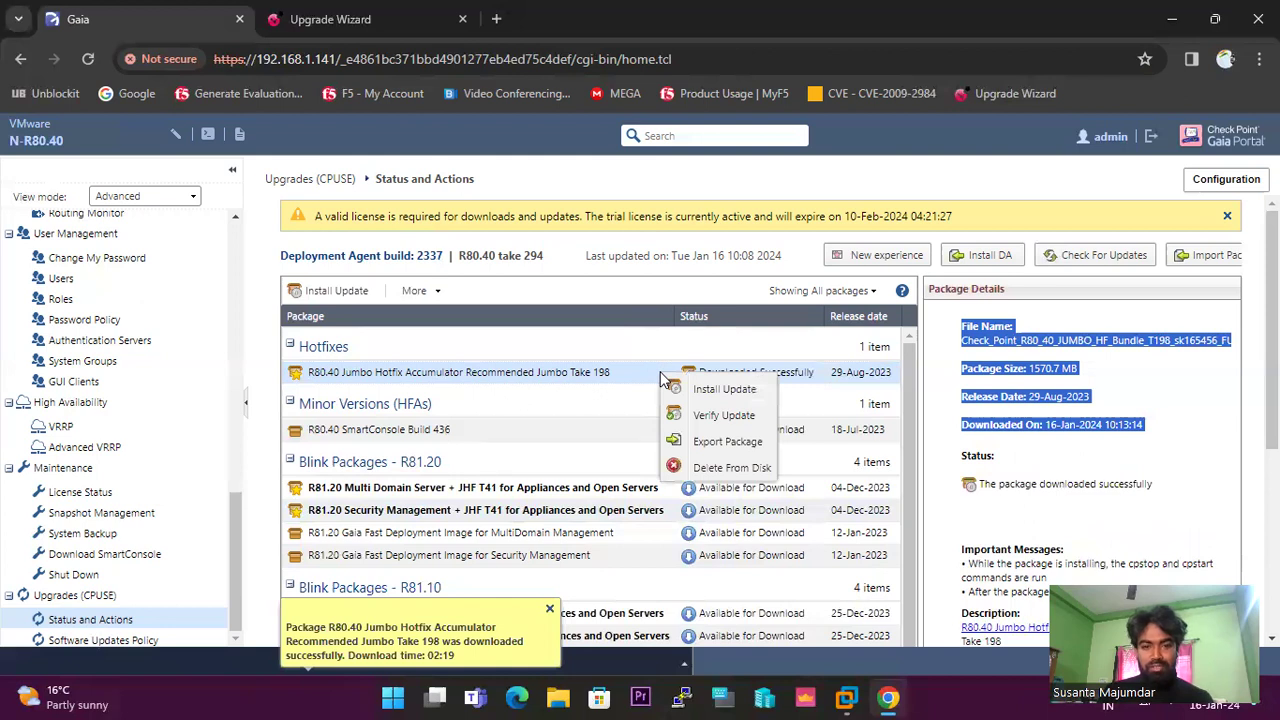
pyautogui.click(725, 394)
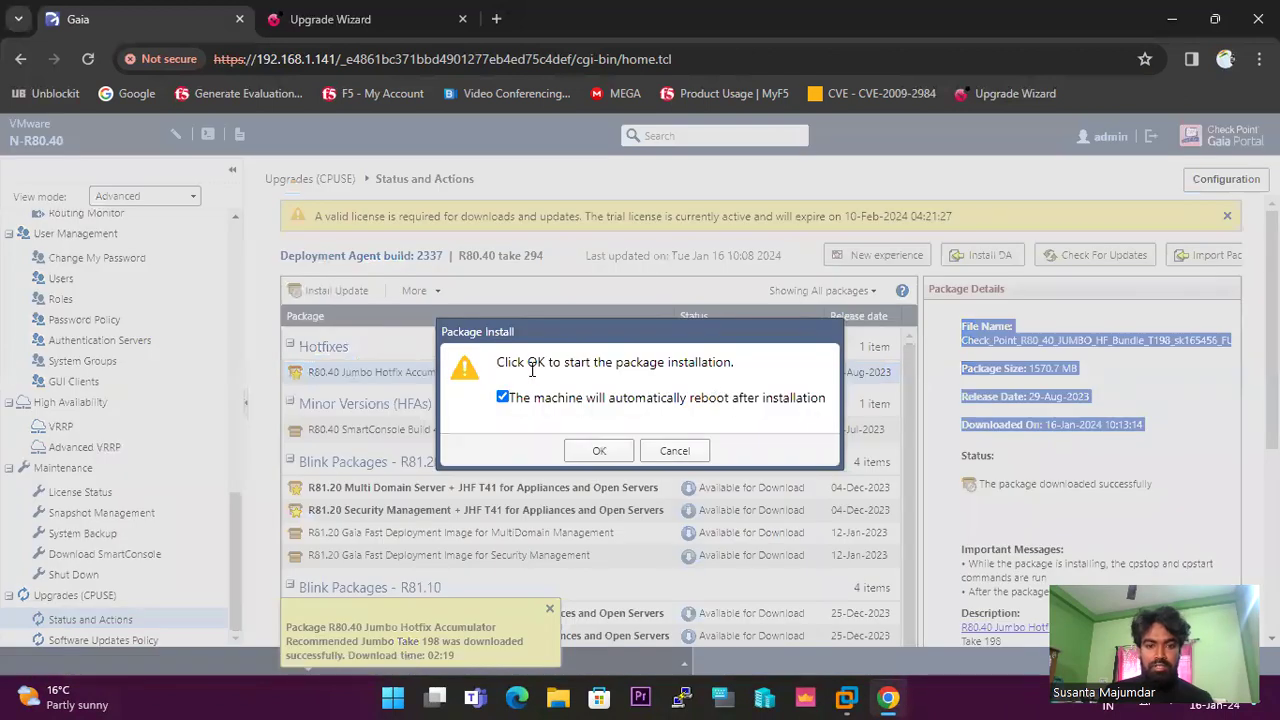
pyautogui.click(597, 453)
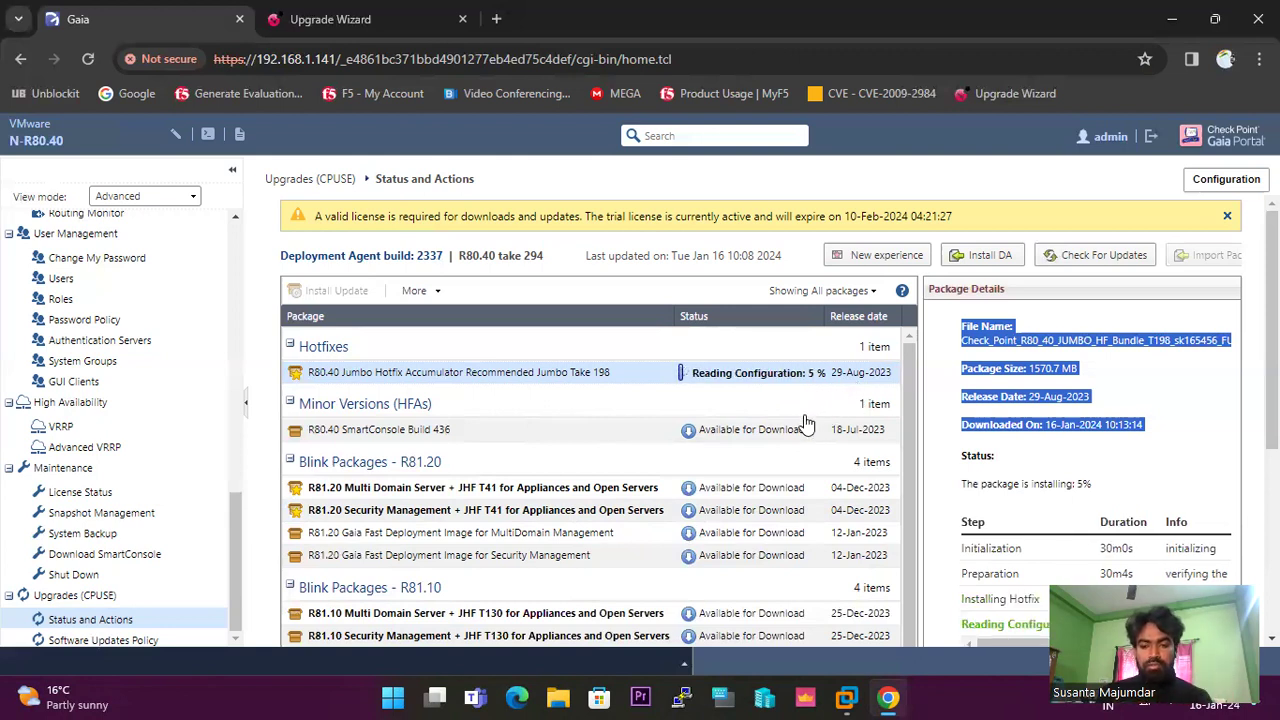
pyautogui.rightClick(846, 697)
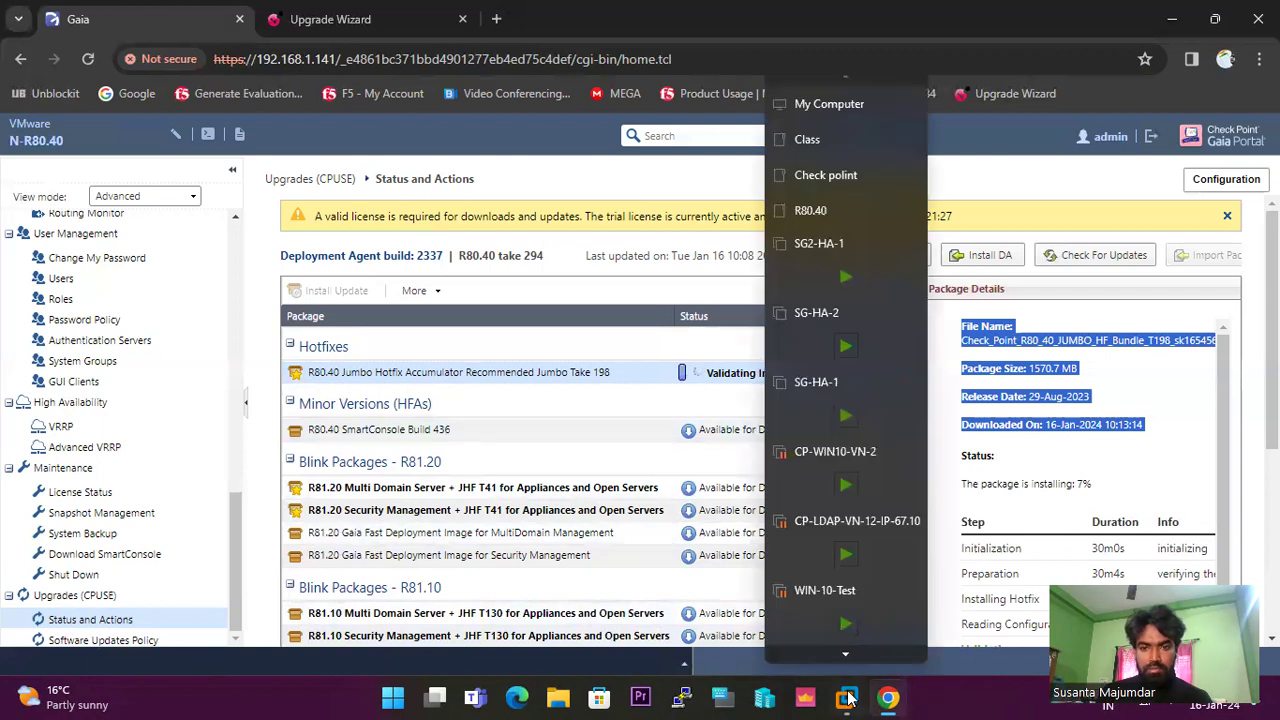
# Bring VMware Workstation forward and open the running SMS virtual machine's console.
pyautogui.click(836, 107)
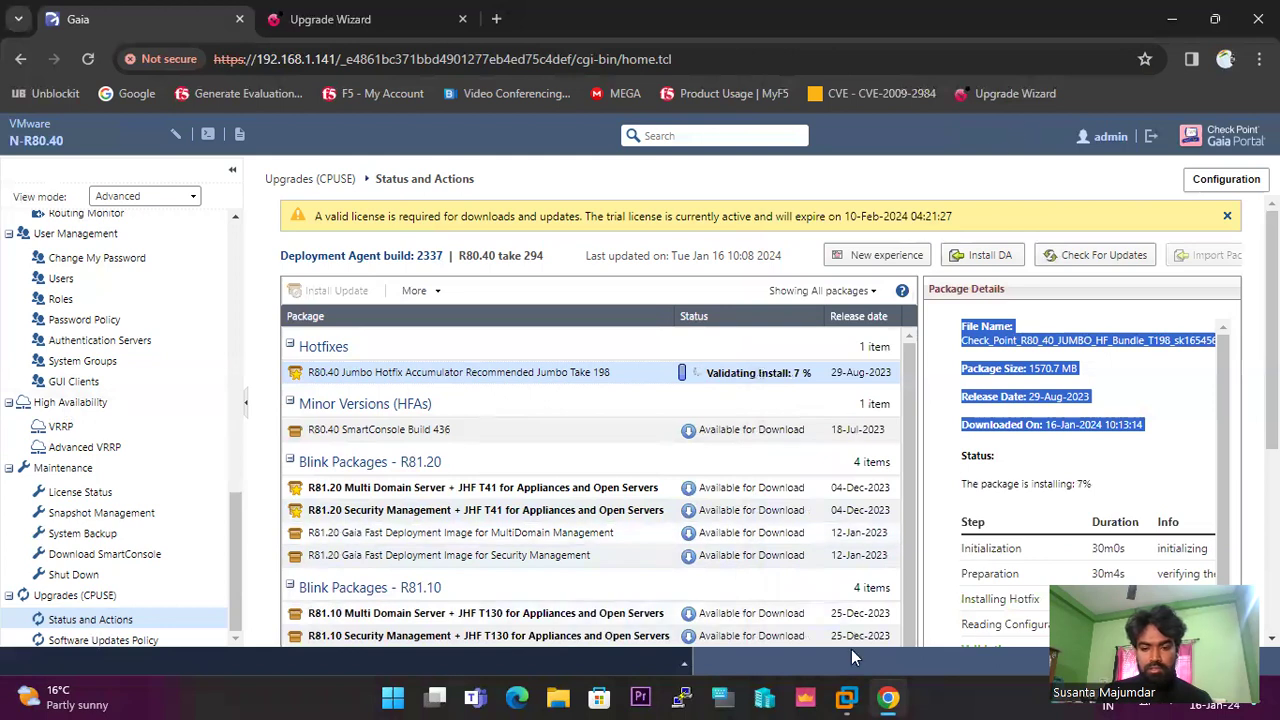
pyautogui.rightClick(846, 697)
pyautogui.click(829, 106)
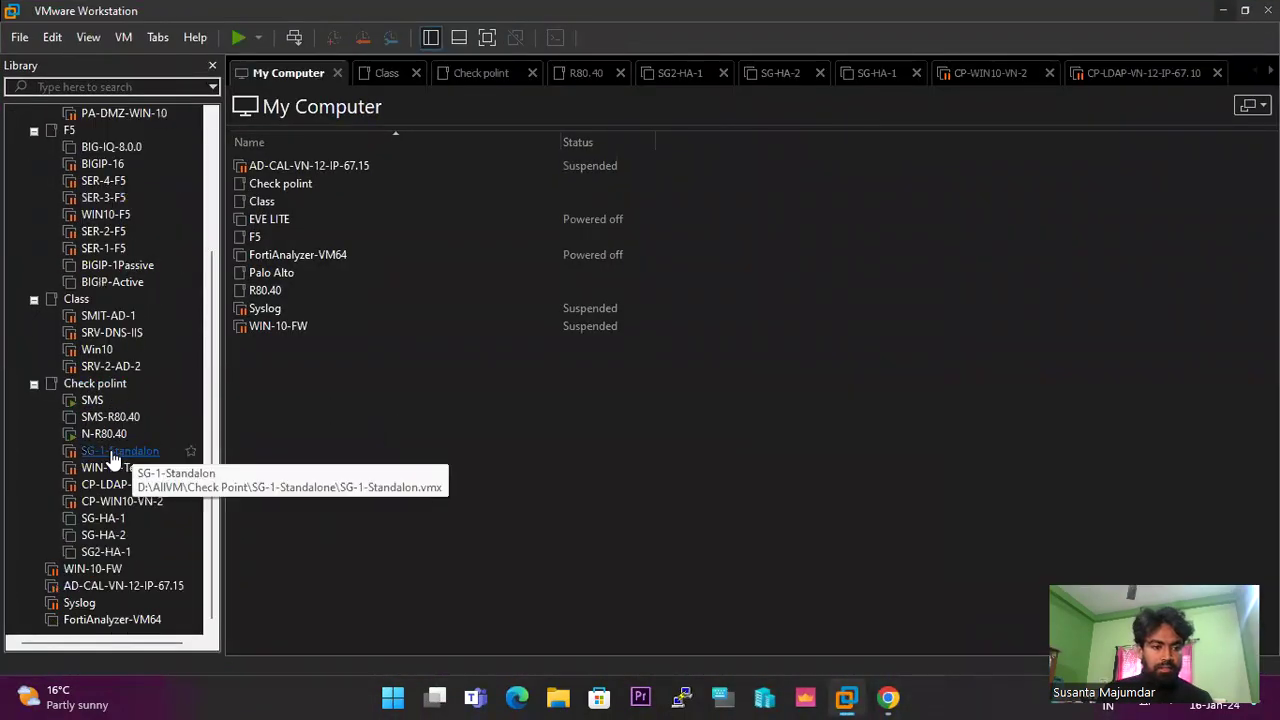
pyautogui.doubleClick(92, 400)
# Sign in to the SMS console with the administrator username and password.
pyautogui.click(683, 360)
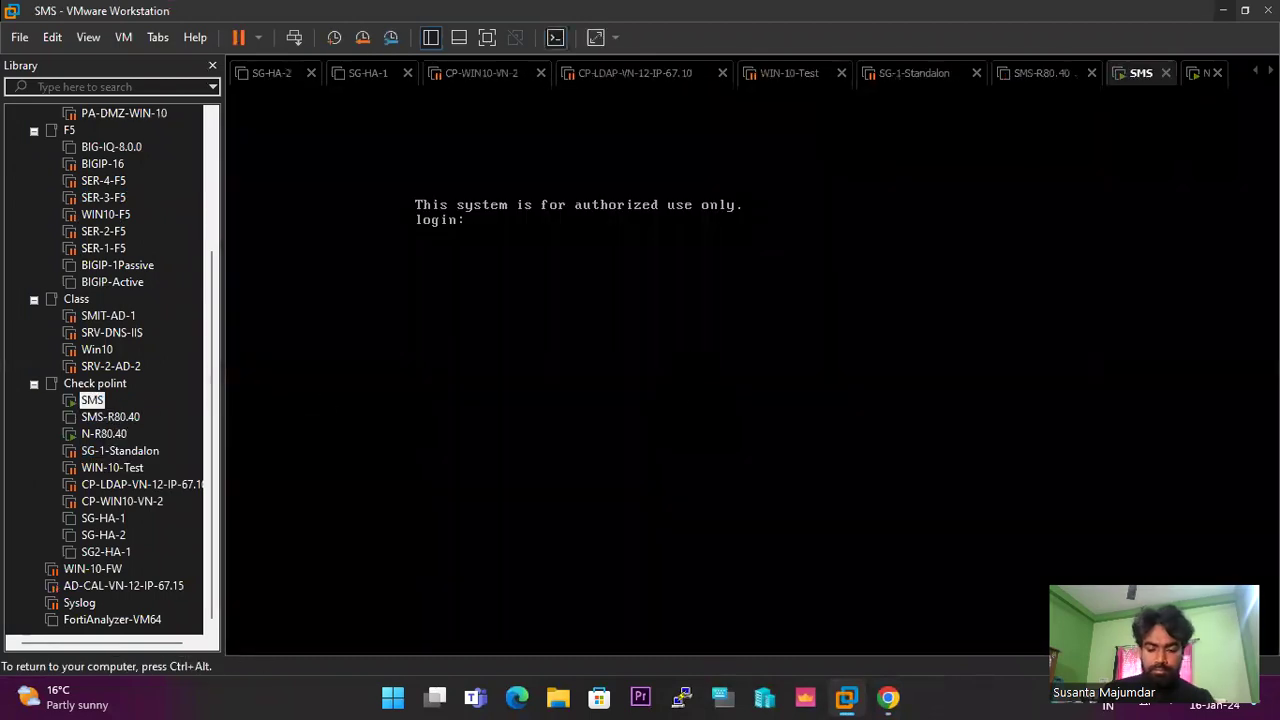
pyautogui.press('Return')
pyautogui.press('Return')
pyautogui.press('Return')
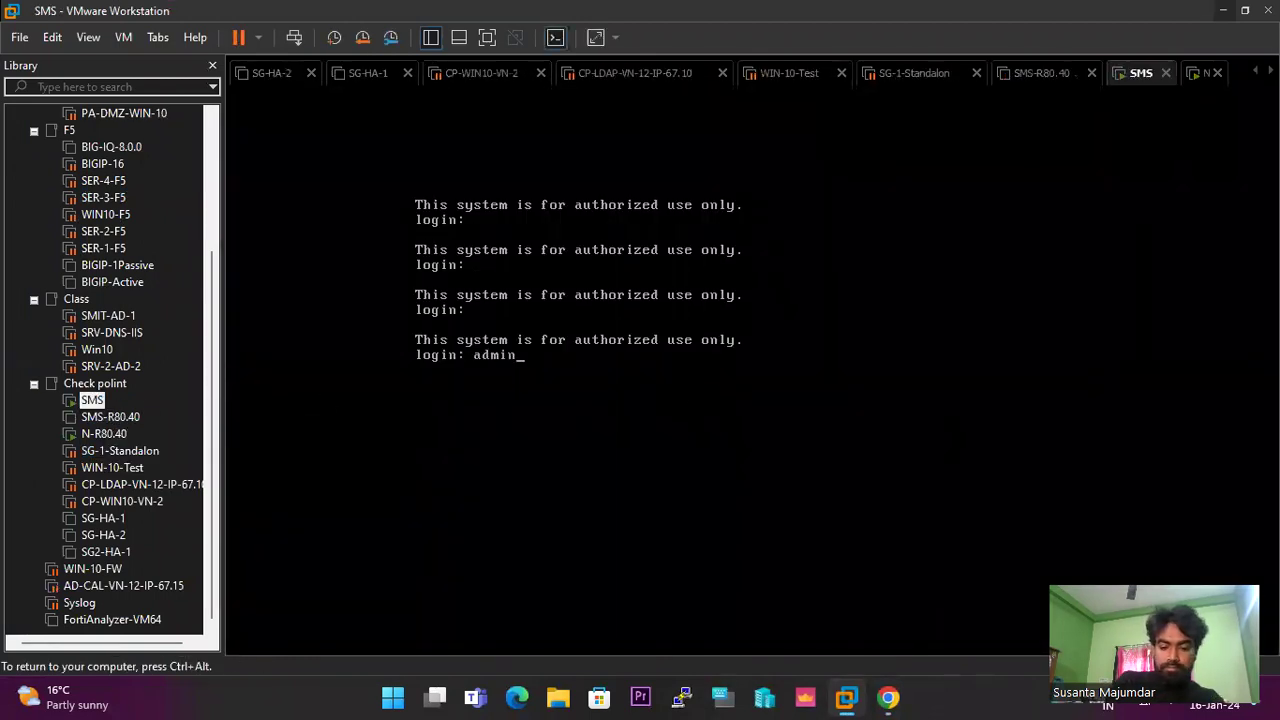
pyautogui.press('Return')
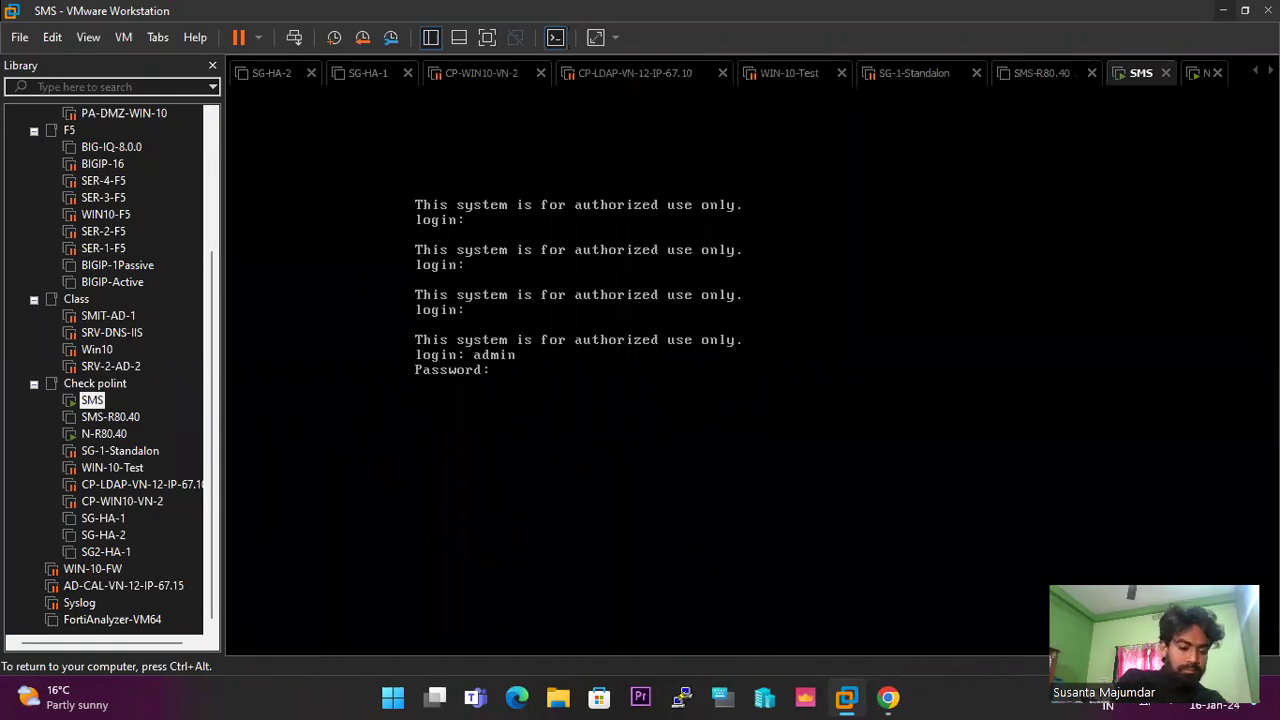
pyautogui.press('Return')
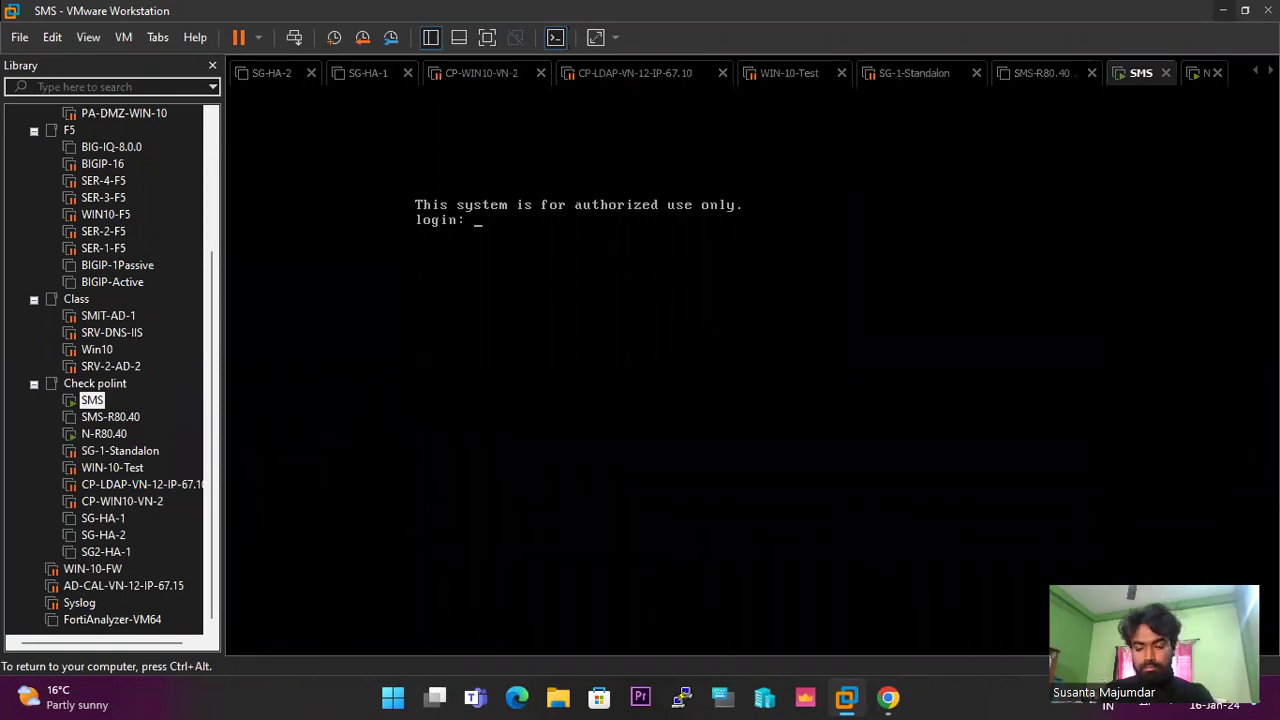
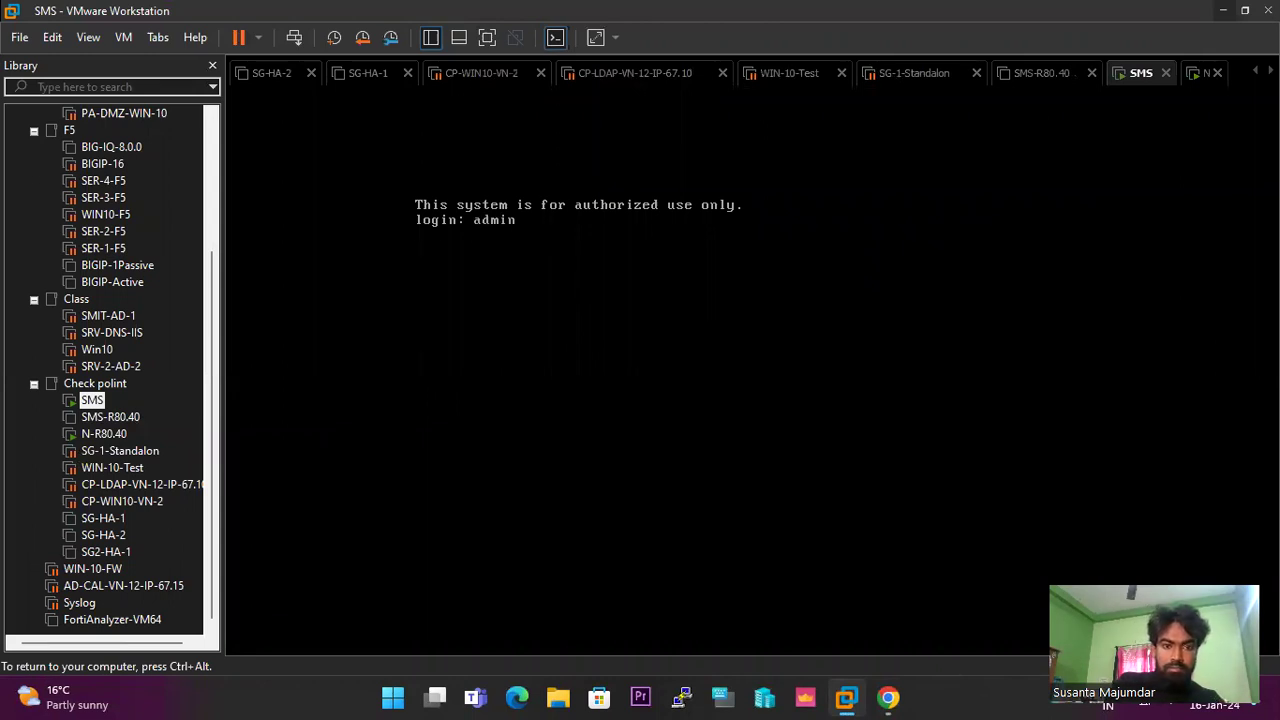
pyautogui.press('Return')
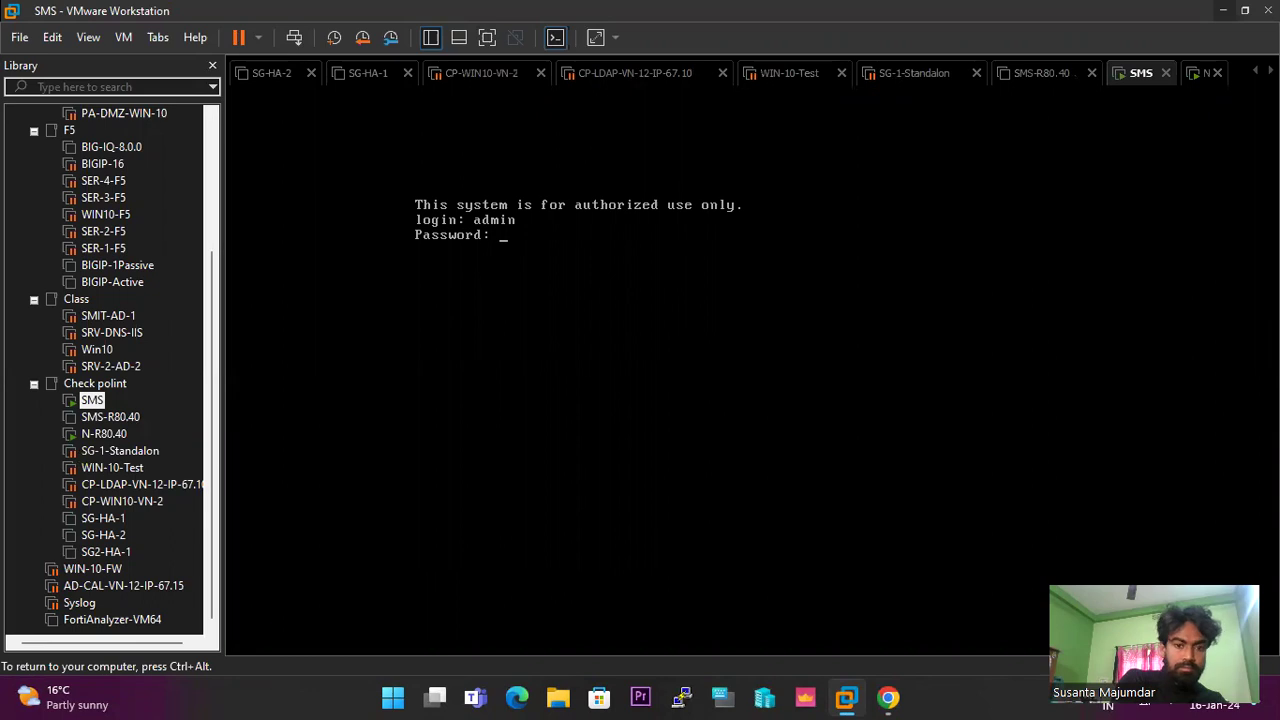
pyautogui.press('Return')
pyautogui.press('Return')
pyautogui.press('Return')
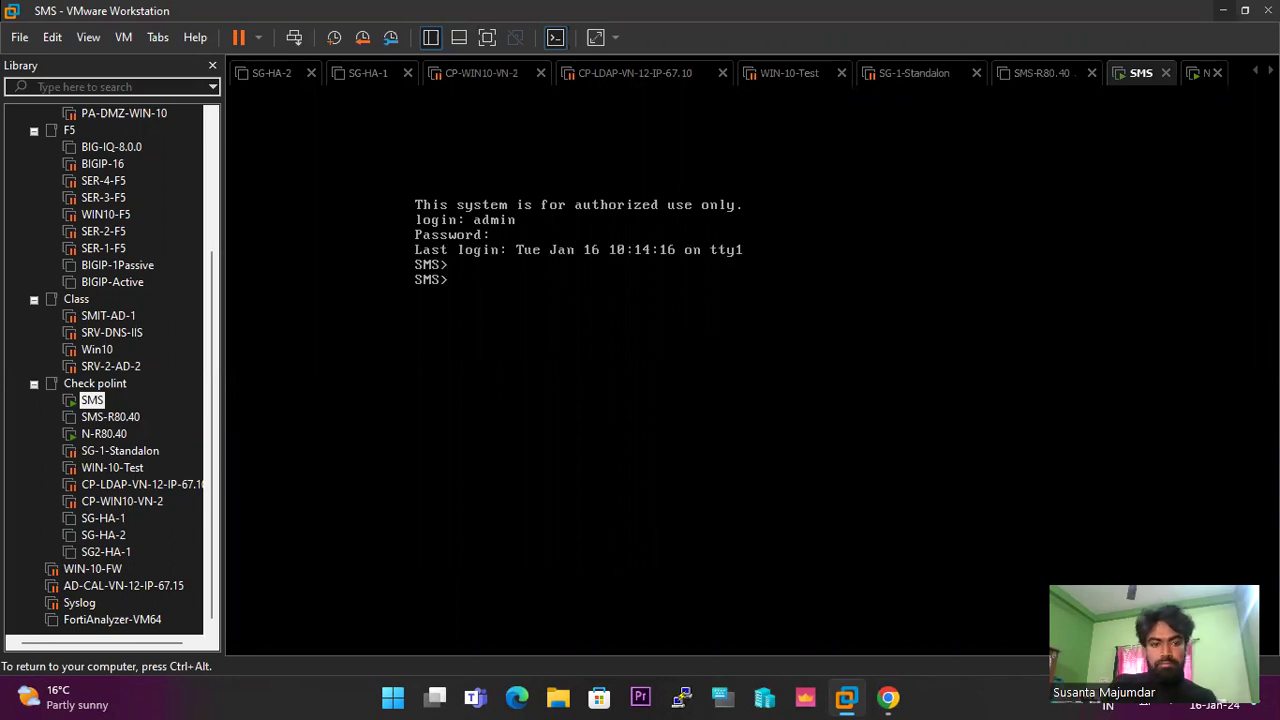
# Run 'show interfaces all' to see eth0 at 192.168.1.60/24, then minimize VMware.
pyautogui.write('sho')
pyautogui.press('Tab')
pyautogui.write('int')
pyautogui.press('Tab')
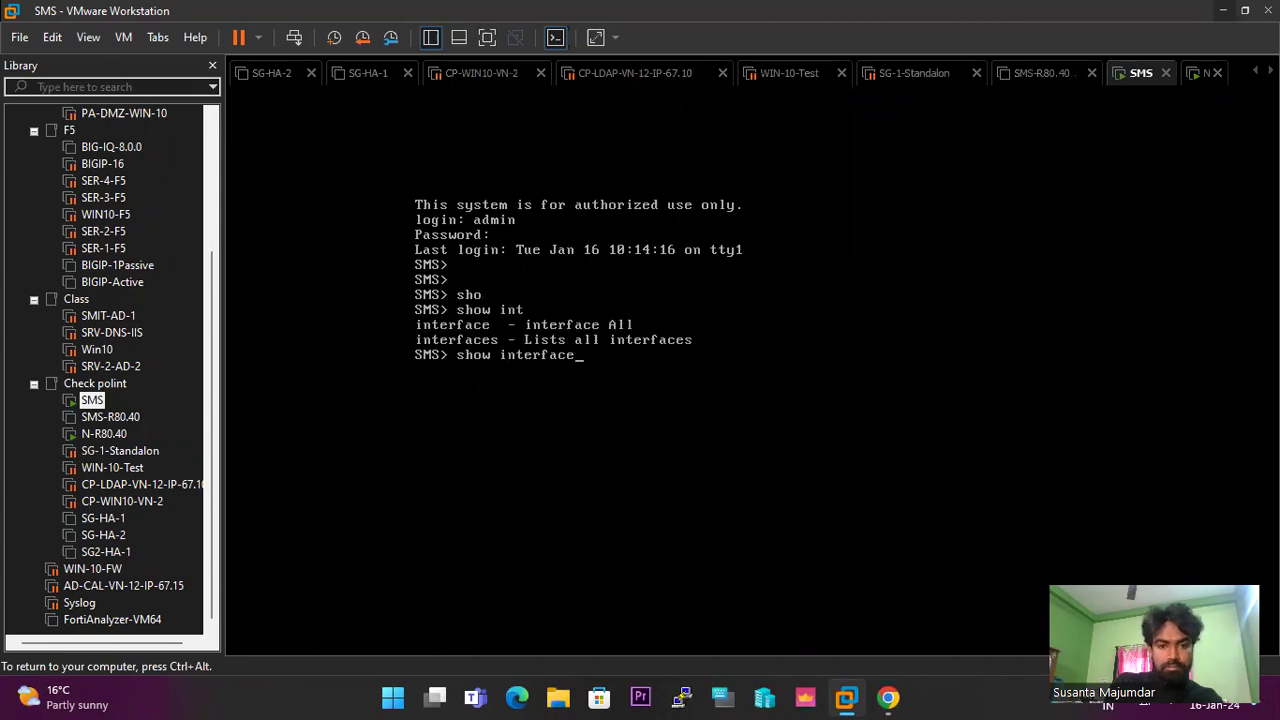
pyautogui.write('s a')
pyautogui.press('Tab')
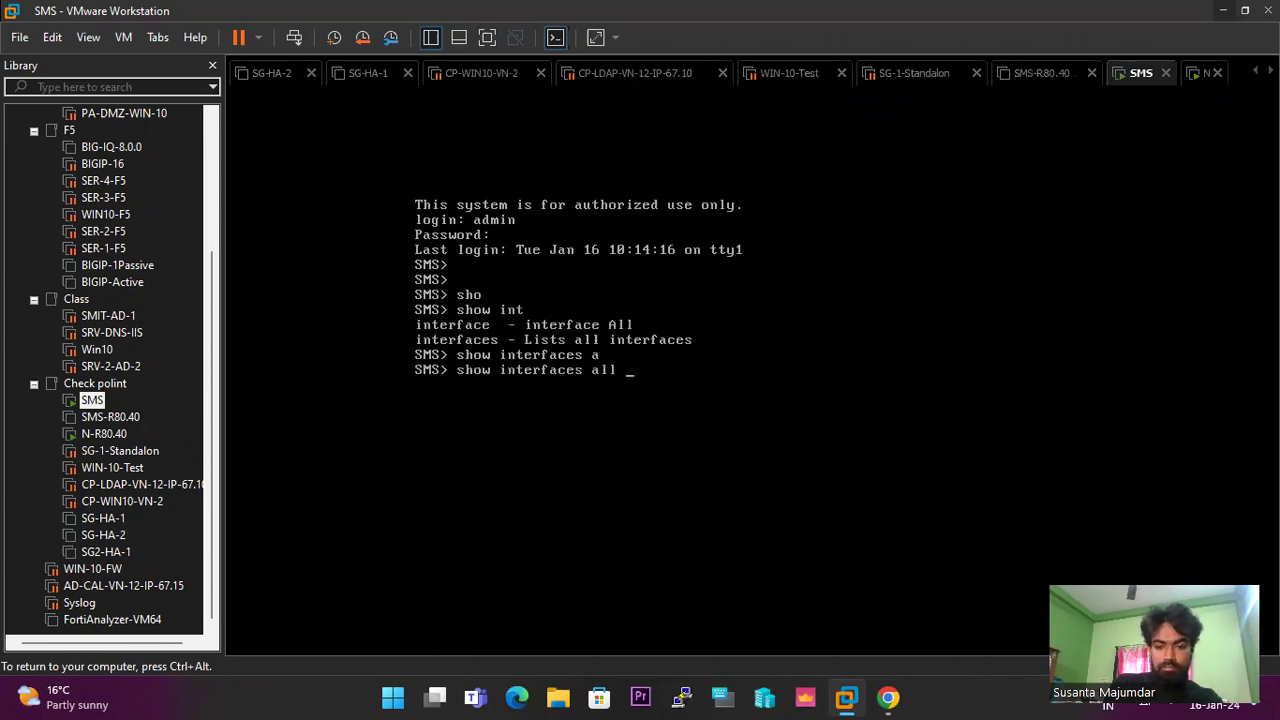
pyautogui.press('Return')
pyautogui.hotkey('ctrl', 'alt')
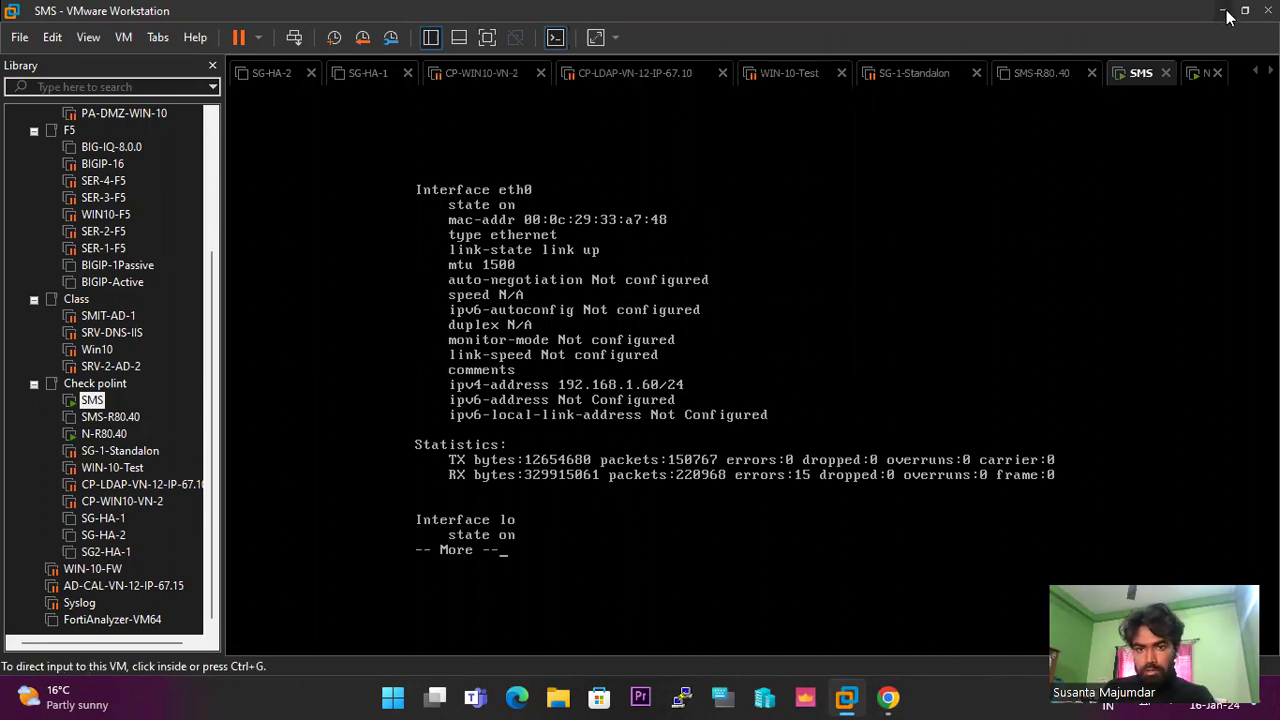
pyautogui.click(1224, 11)
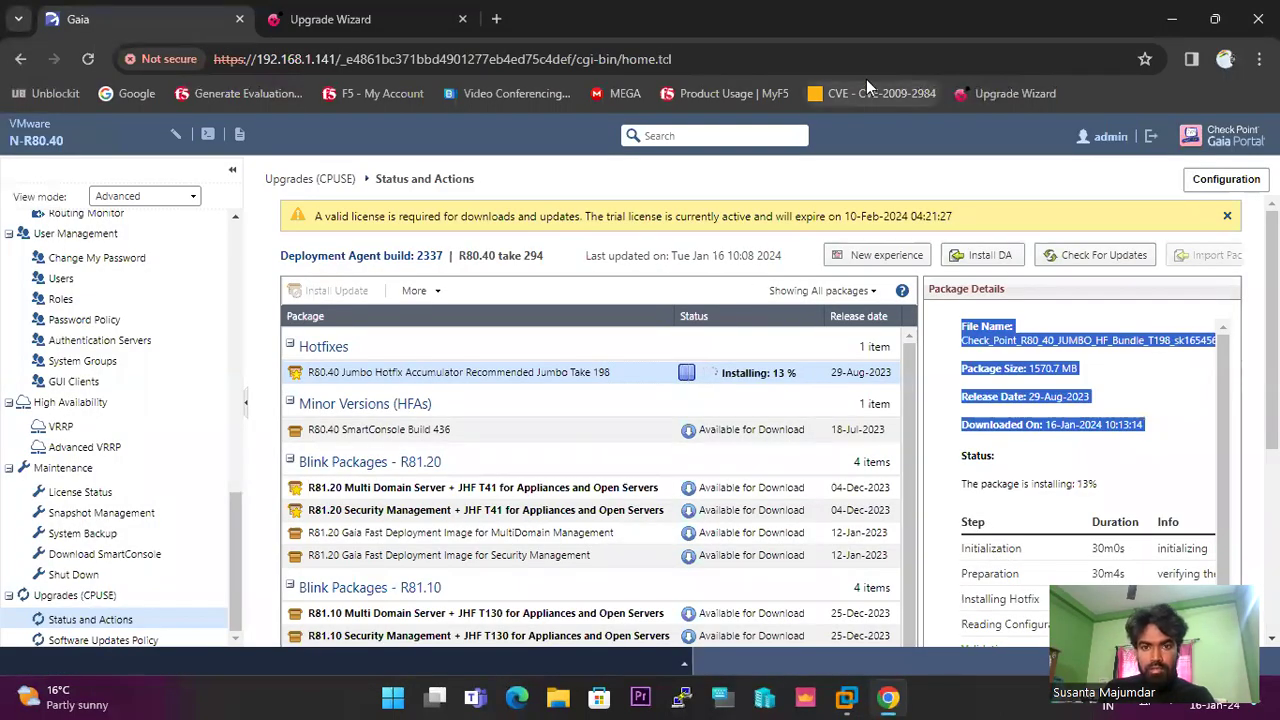
pyautogui.rightClick(961, 22)
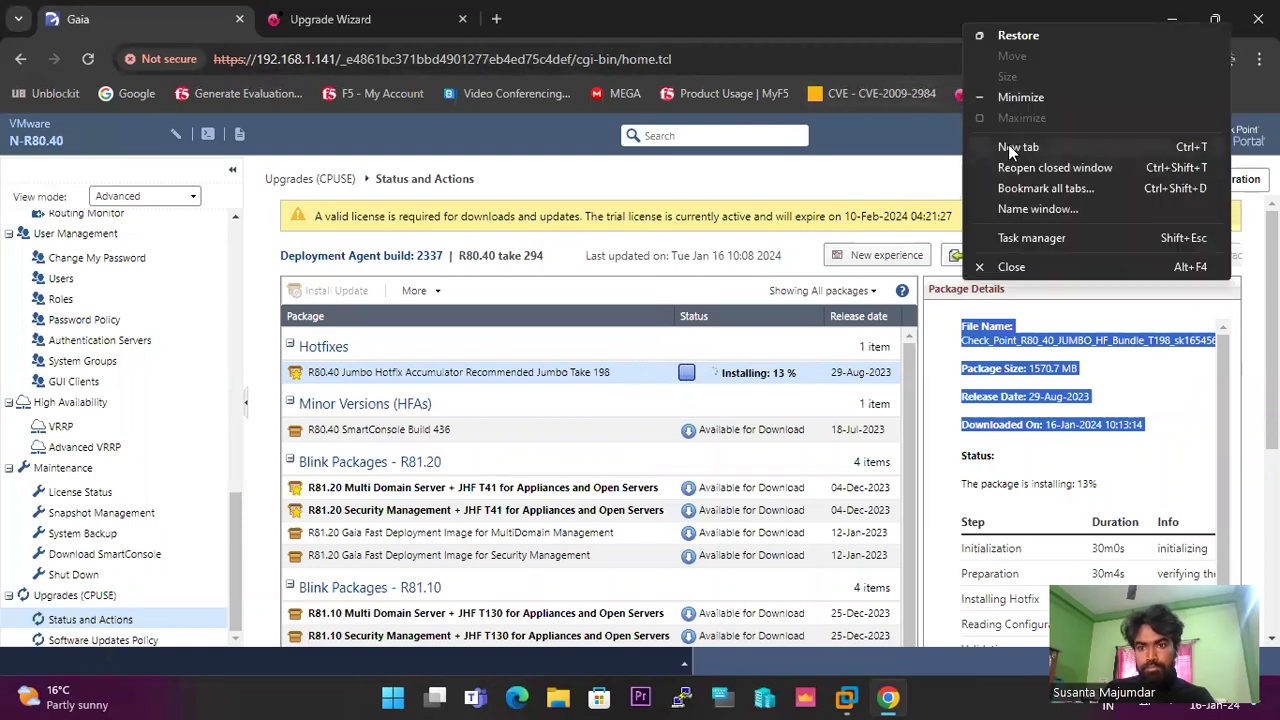
pyautogui.click(1010, 146)
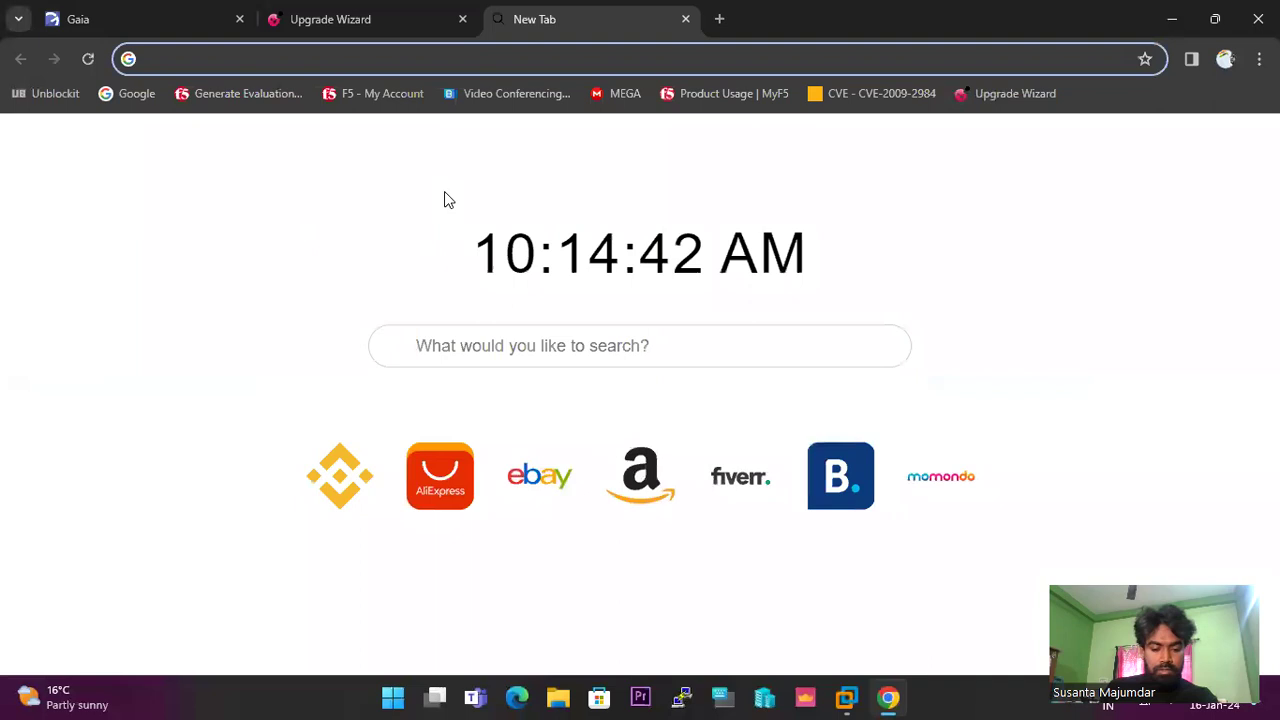
pyautogui.write('htt')
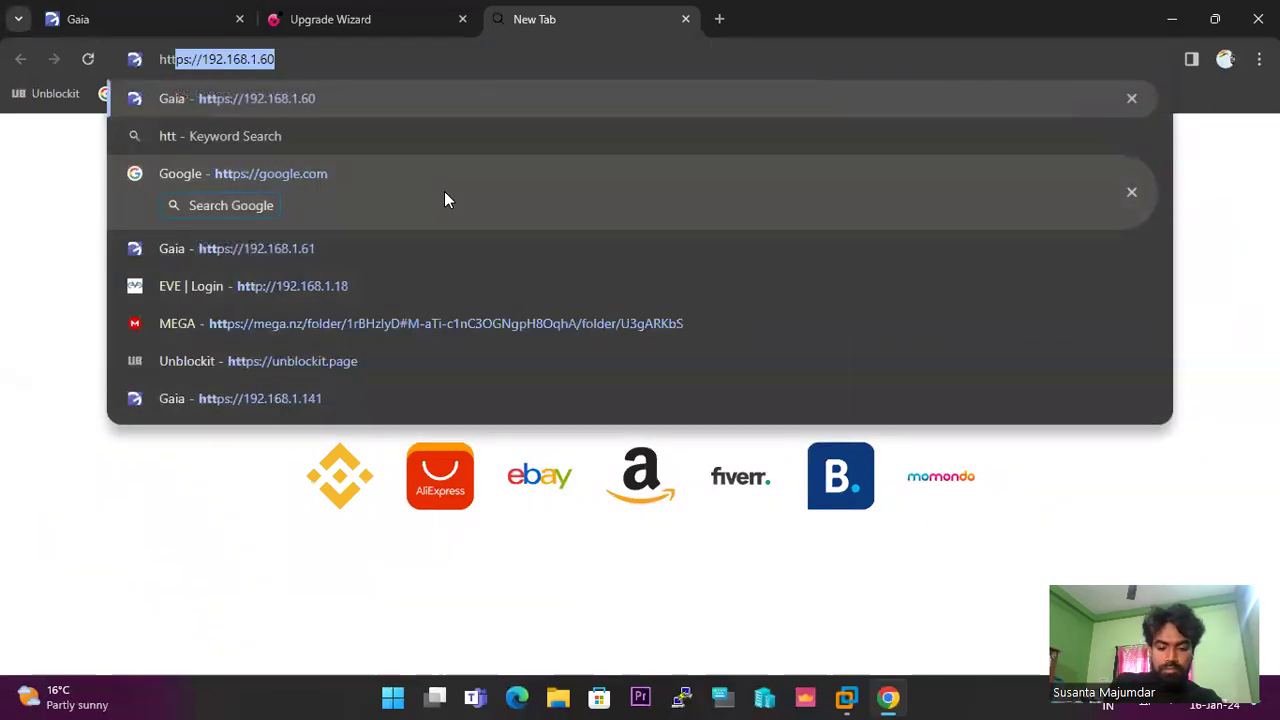
pyautogui.write('ps://192.16')
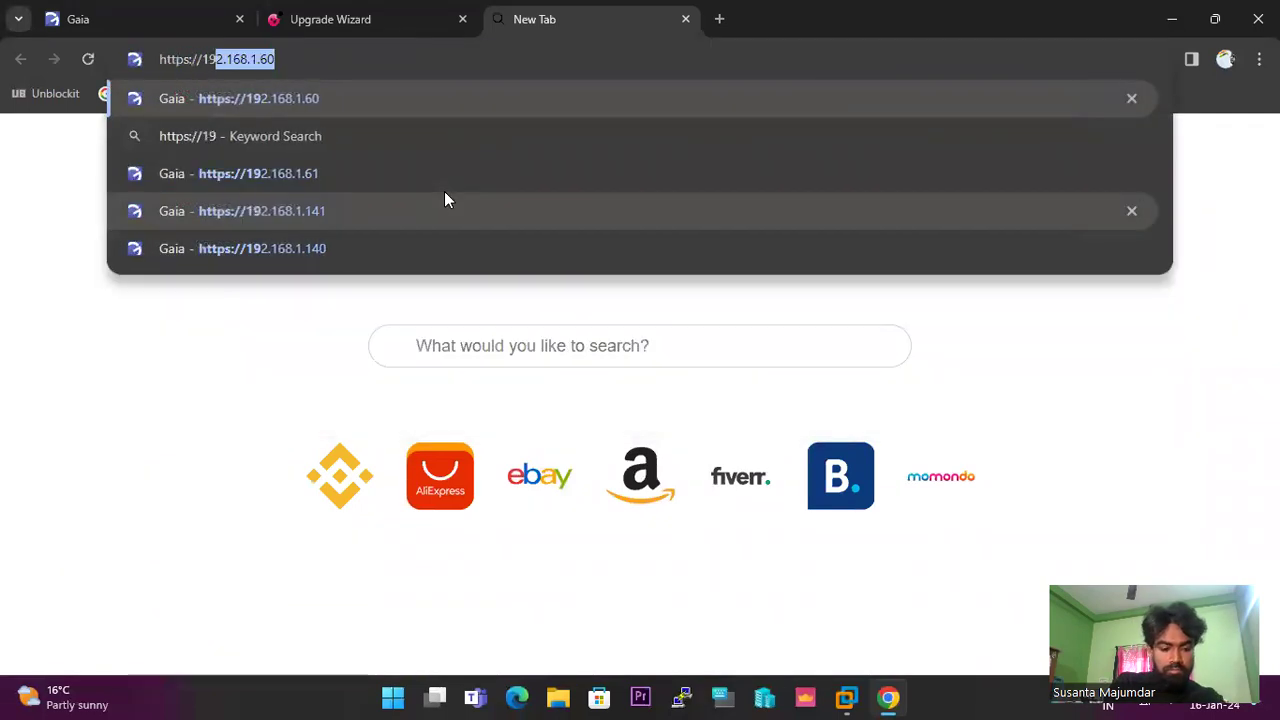
pyautogui.write('8.1.1')
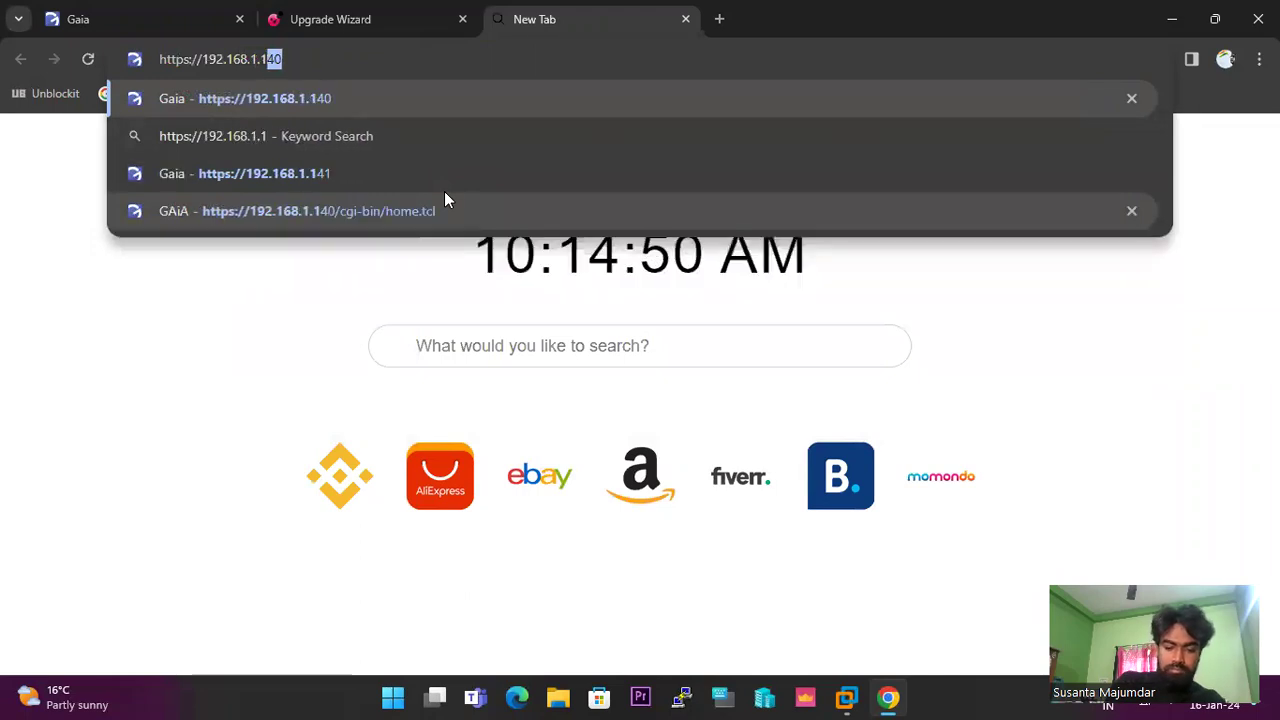
pyautogui.press('BackSpace')
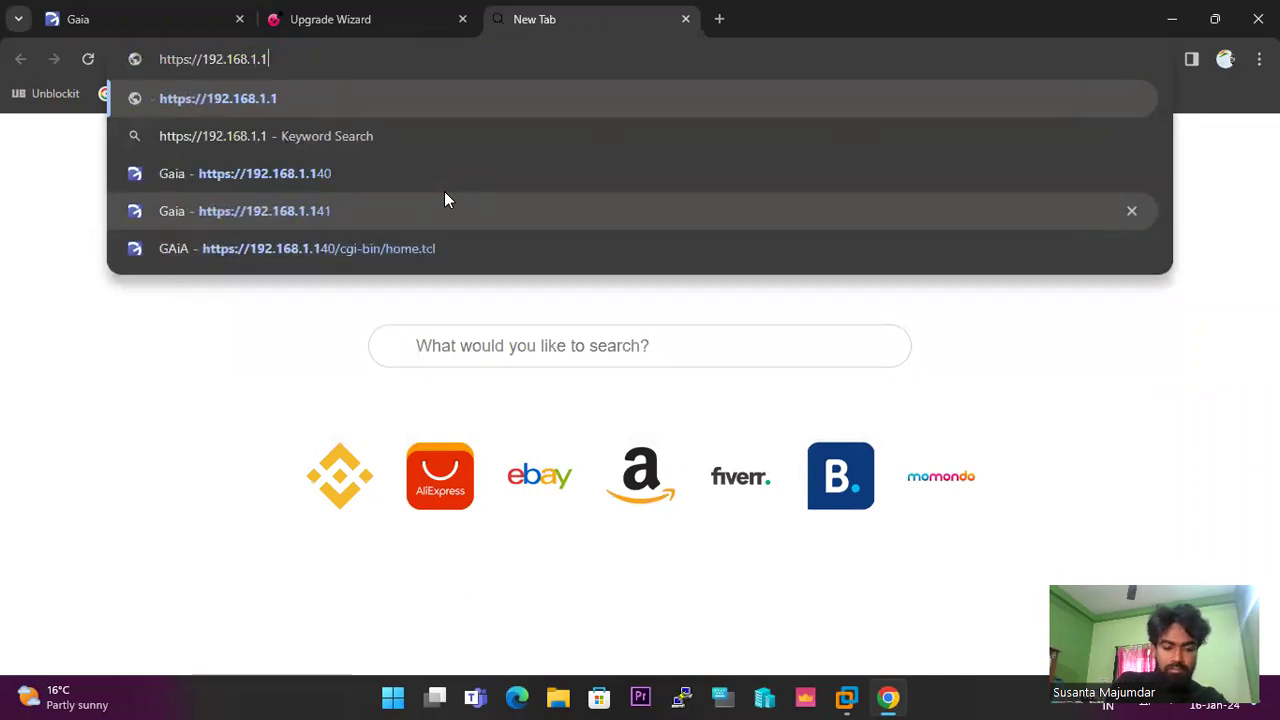
pyautogui.write('6')
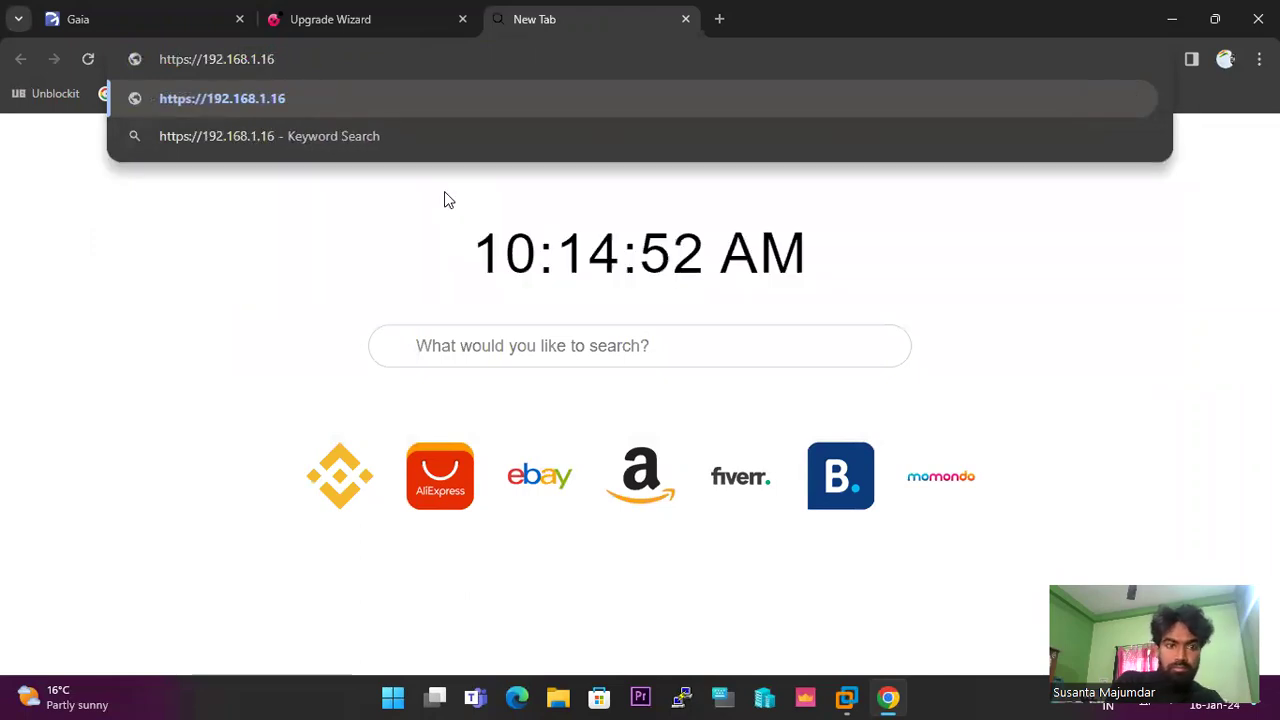
pyautogui.press('BackSpace')
pyautogui.press('BackSpace')
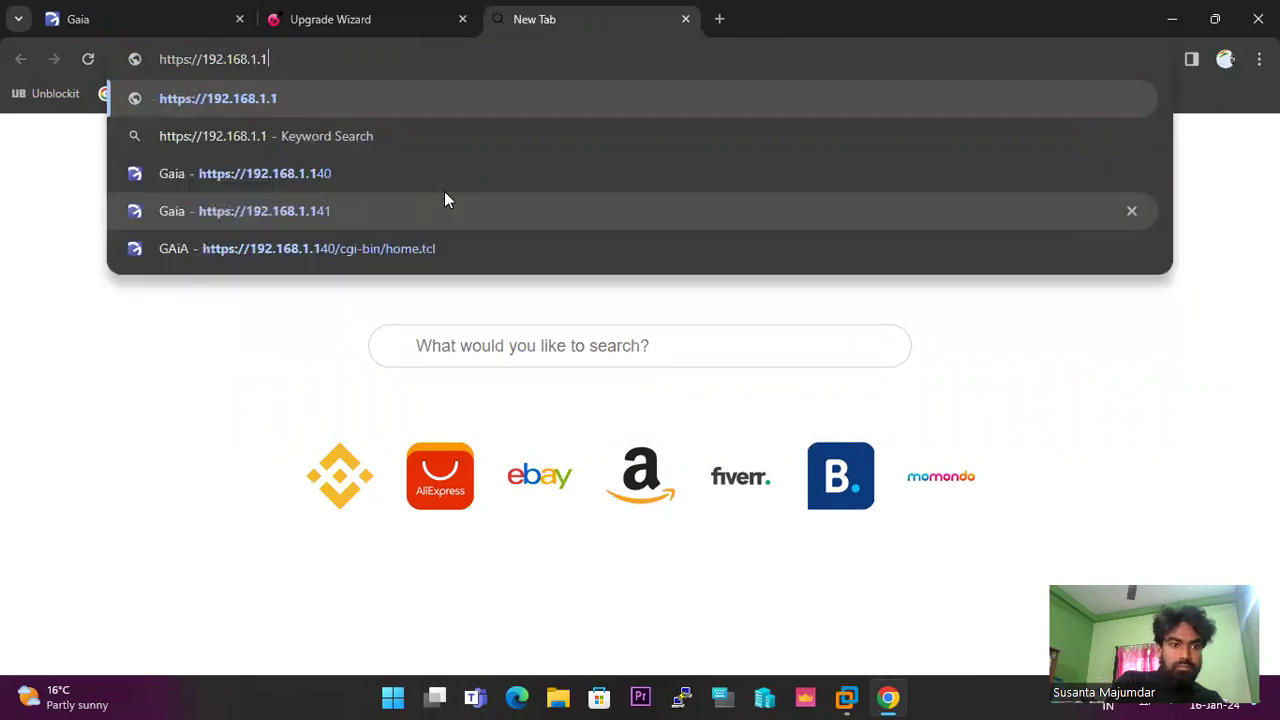
pyautogui.press('BackSpace')
pyautogui.press('BackSpace')
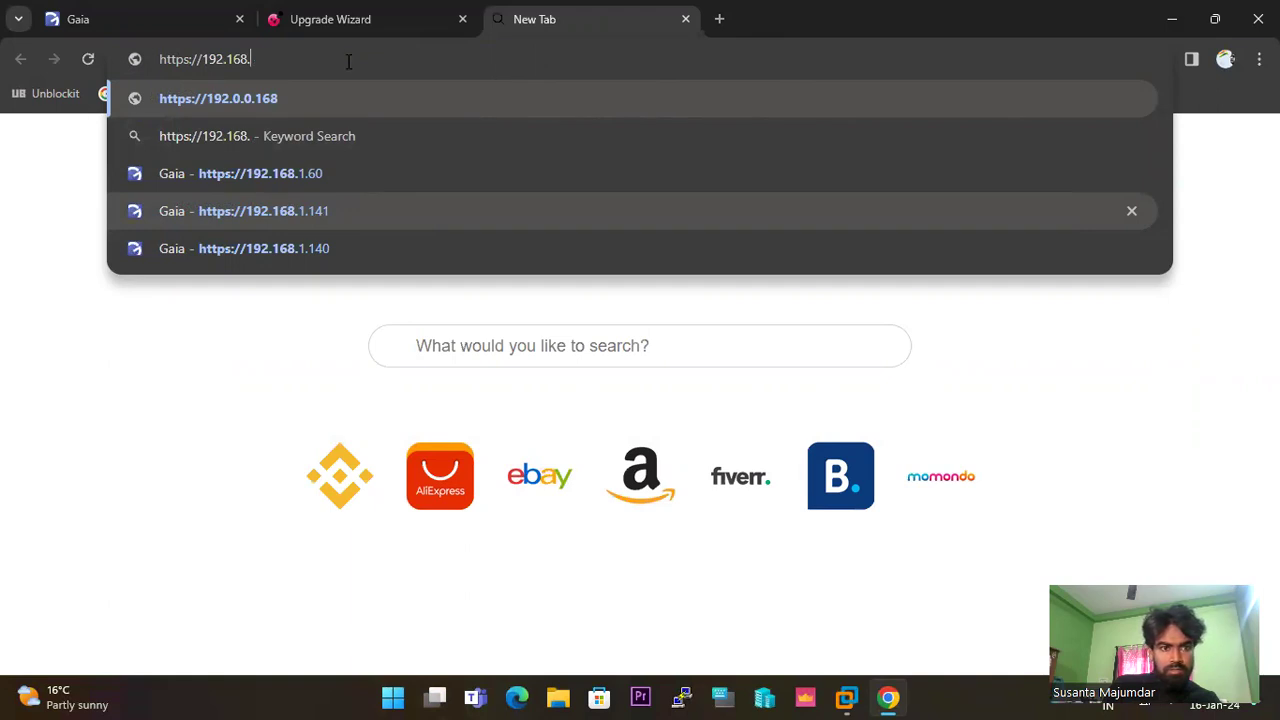
pyautogui.write('1')
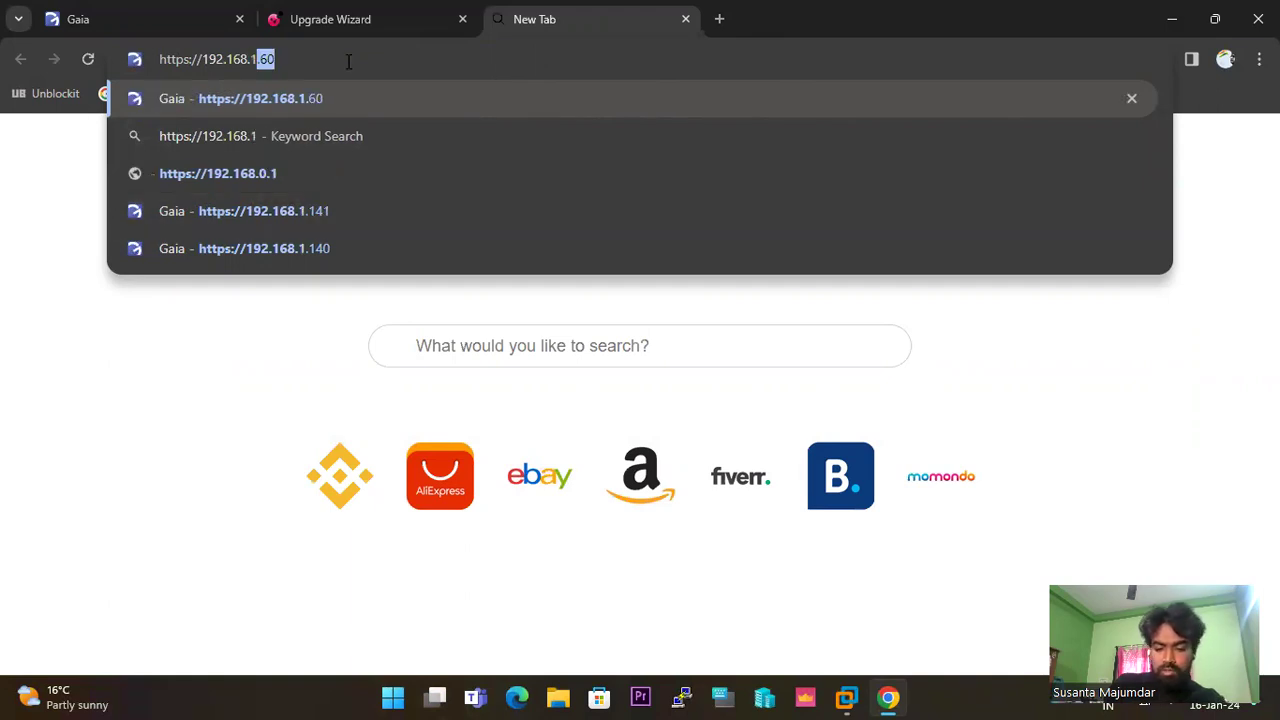
pyautogui.write('.60')
pyautogui.press('Return')
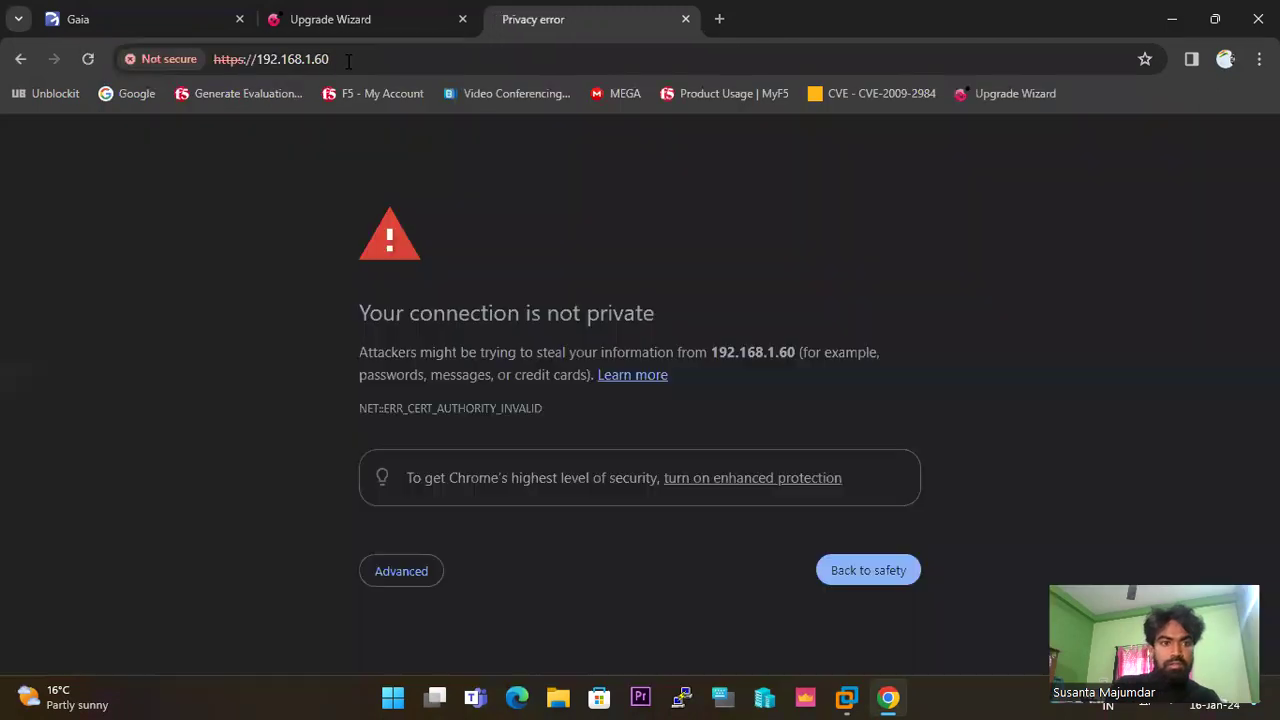
pyautogui.click(394, 579)
pyautogui.scroll(-1, 499, 514)
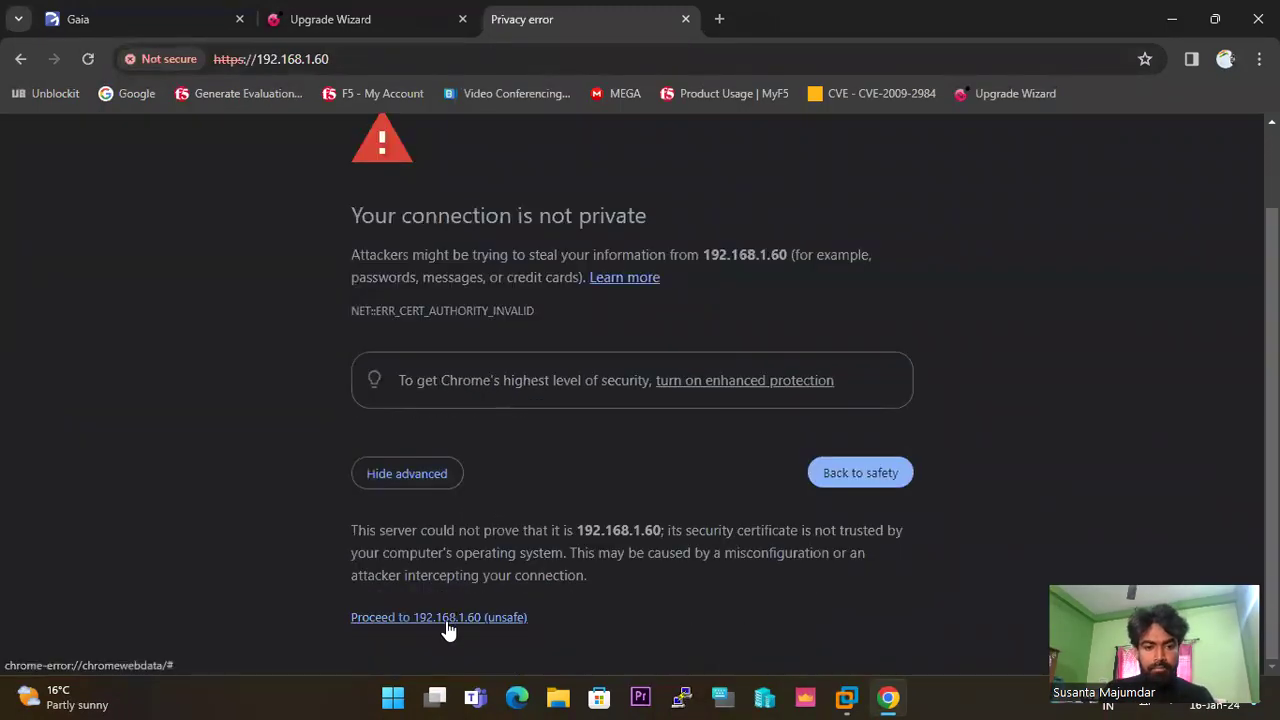
pyautogui.click(449, 626)
# Fill in the administrator username and password on the Gaia login form.
pyautogui.write('admin')
pyautogui.press('Tab')
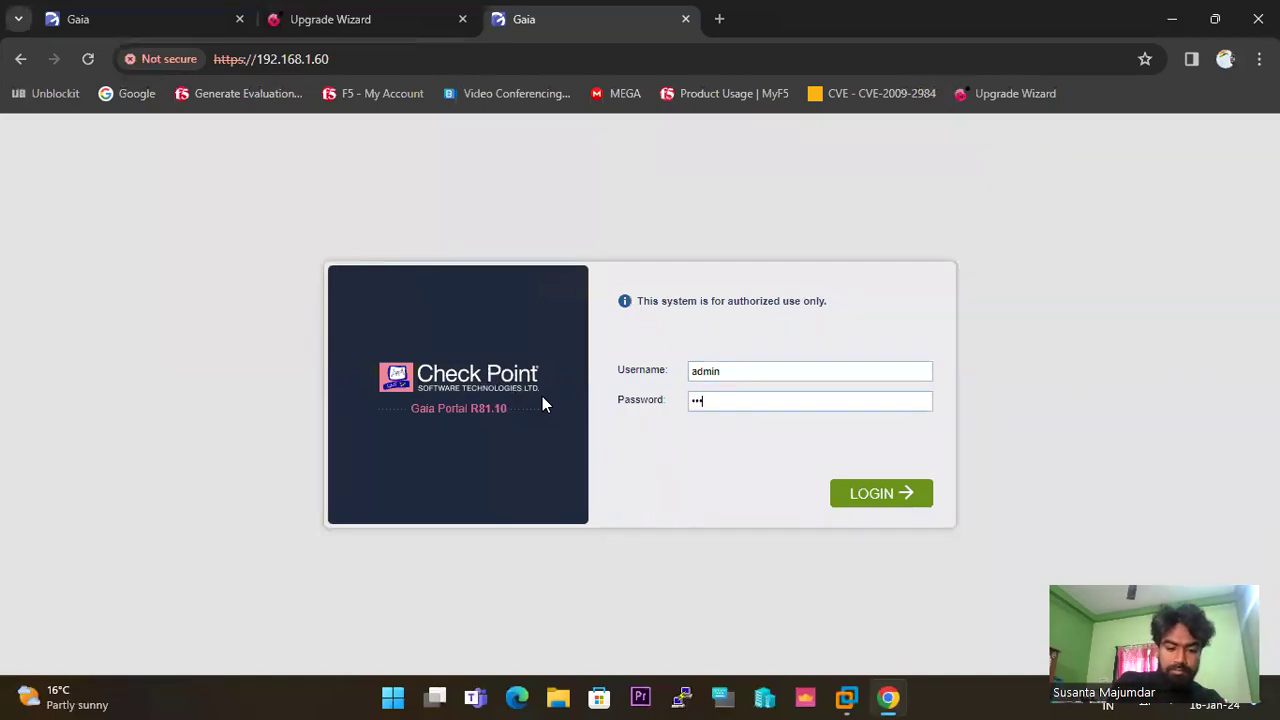
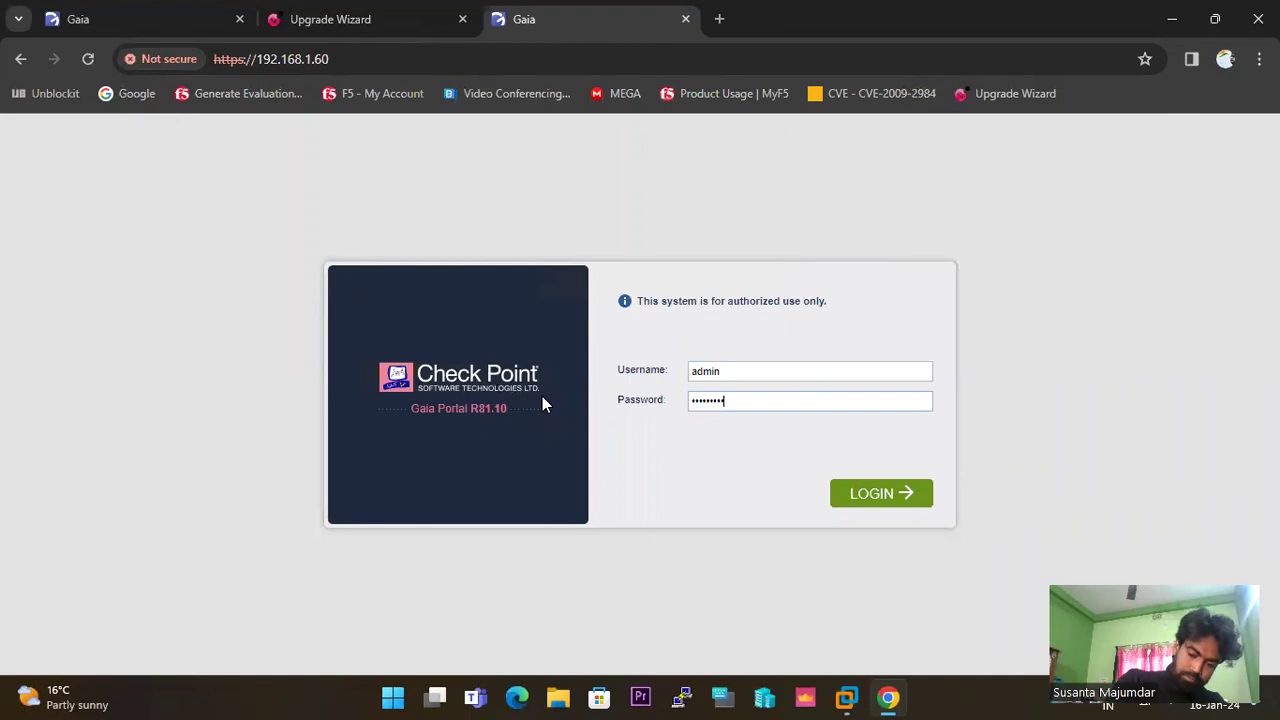
# Log in to the R81.10 SMS portal and override the configuration lock.
pyautogui.press('Return')
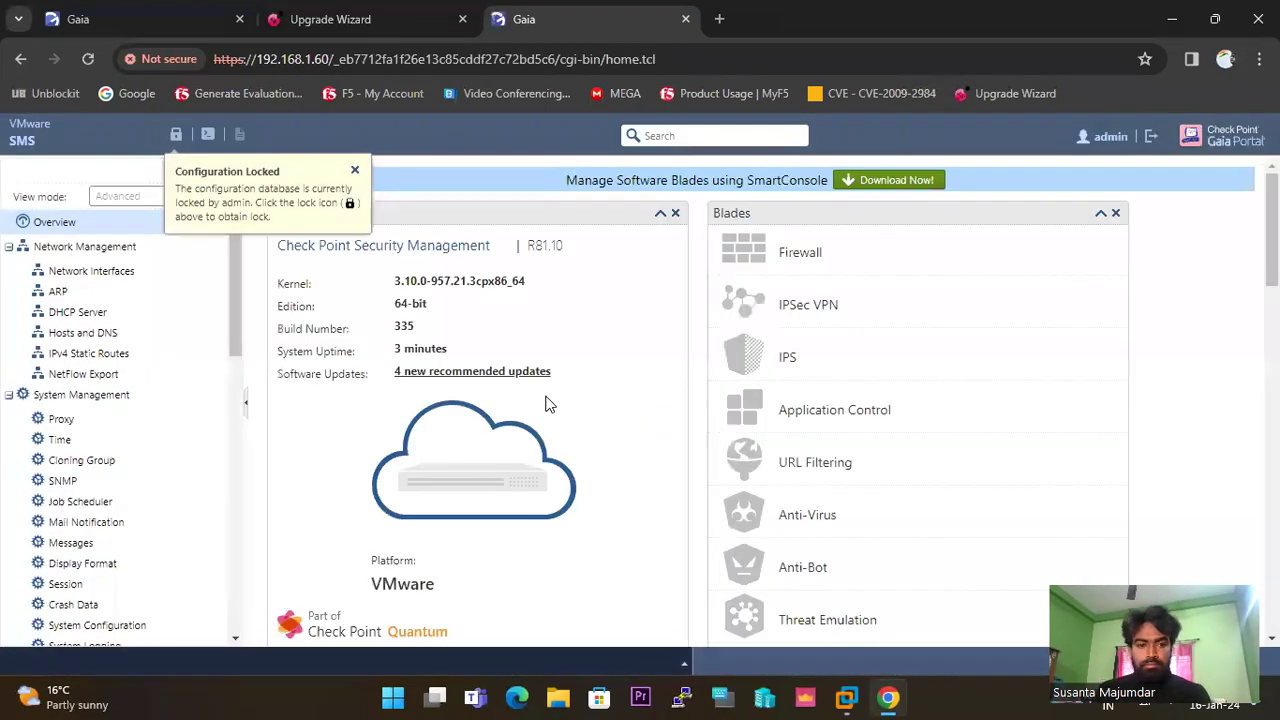
pyautogui.click(176, 134)
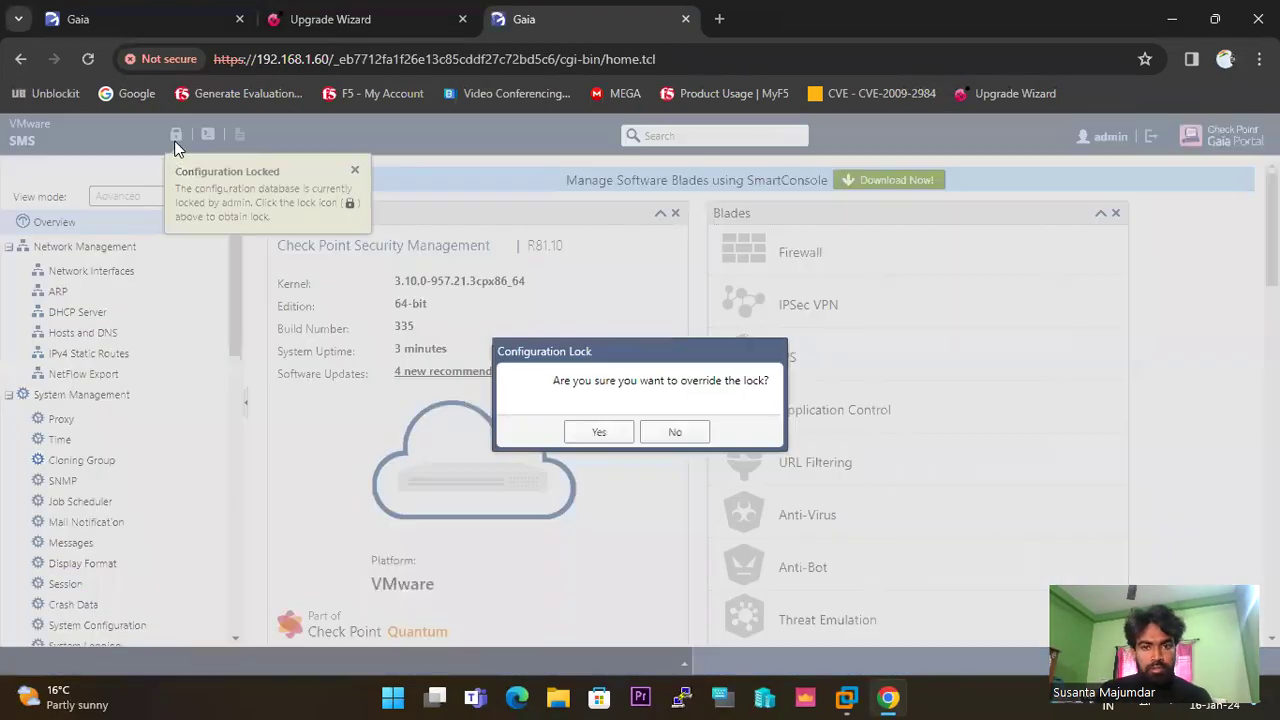
pyautogui.click(598, 431)
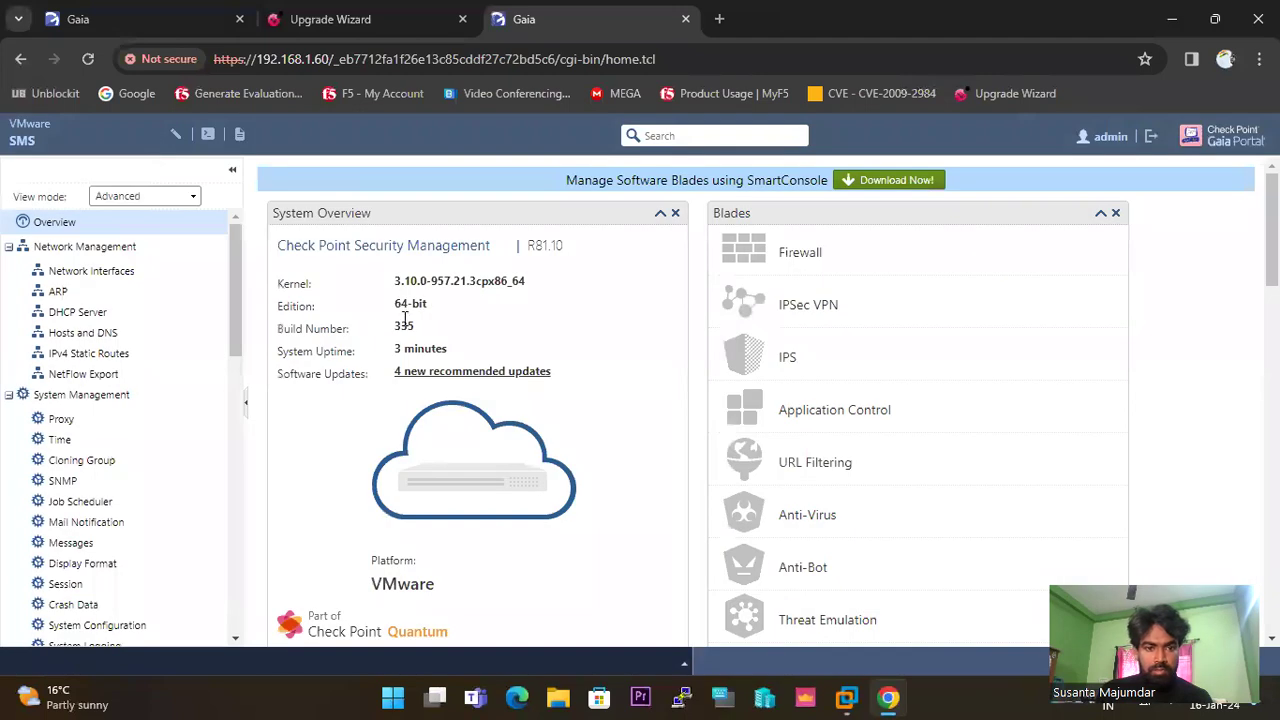
# Note the R81.10 build 335 version, then open Upgrades (CPUSE) > Status and Actions.
pyautogui.moveTo(401, 326); pyautogui.dragTo(493, 314)
pyautogui.doubleClick(550, 246)
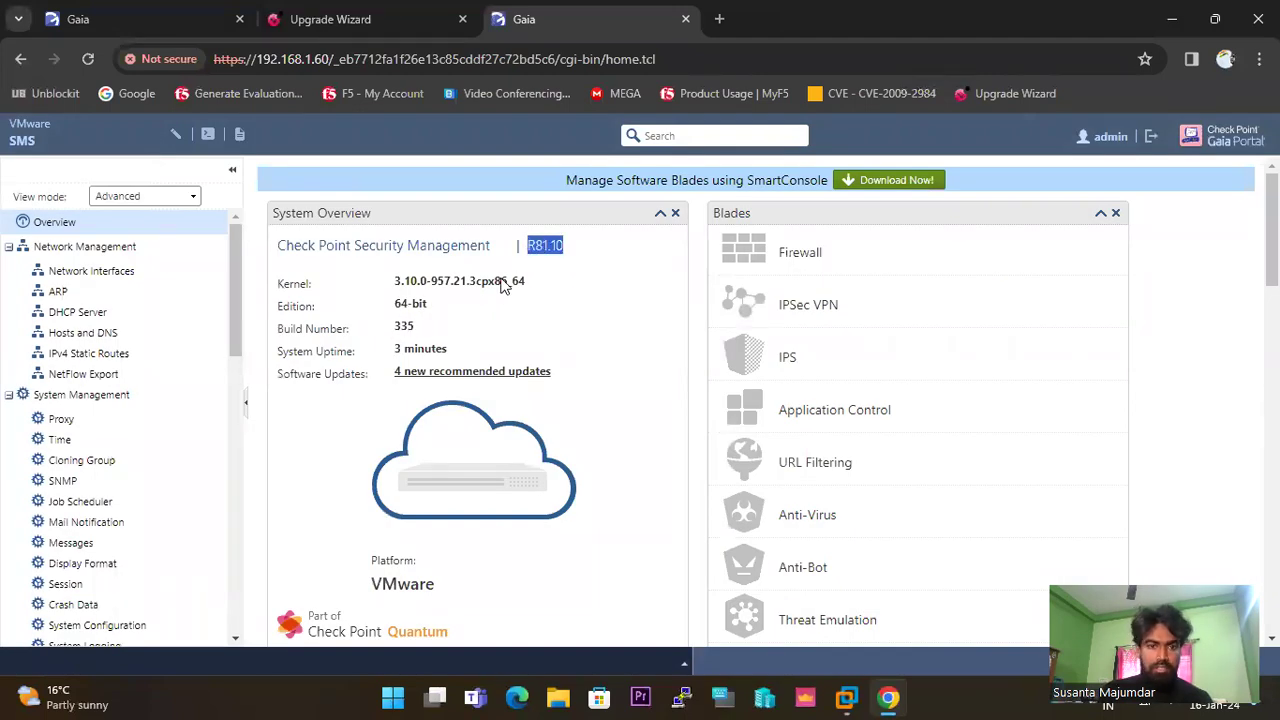
pyautogui.scroll(-5, 200, 405)
pyautogui.scroll(-5, 203, 418)
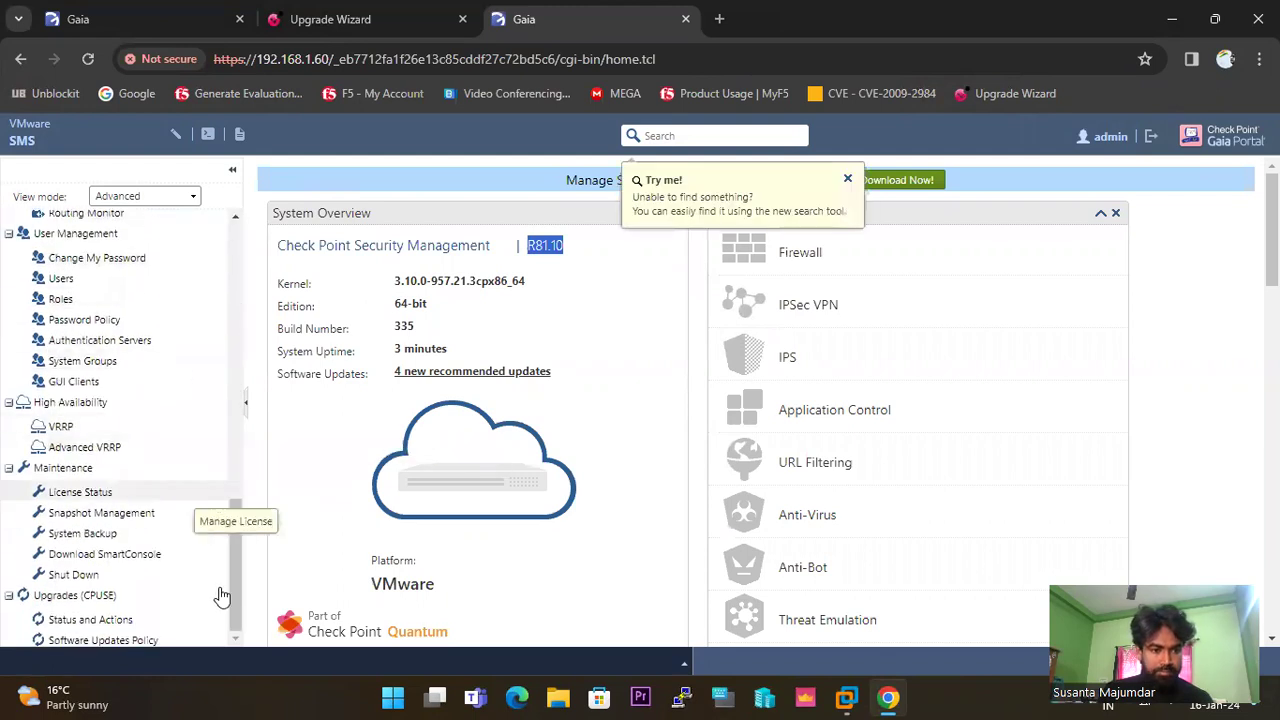
pyautogui.click(105, 620)
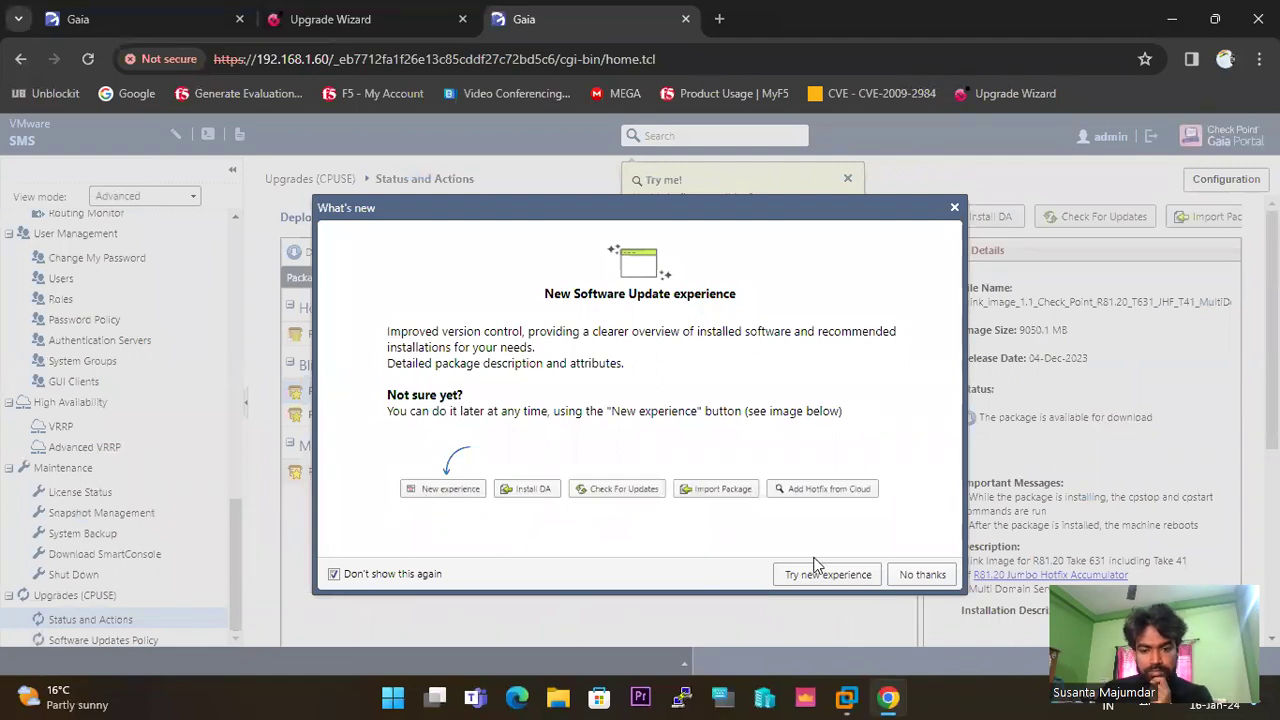
# Decline the new software update experience and show Package Details for R81.10 Jumbo Take 130.
pyautogui.click(920, 575)
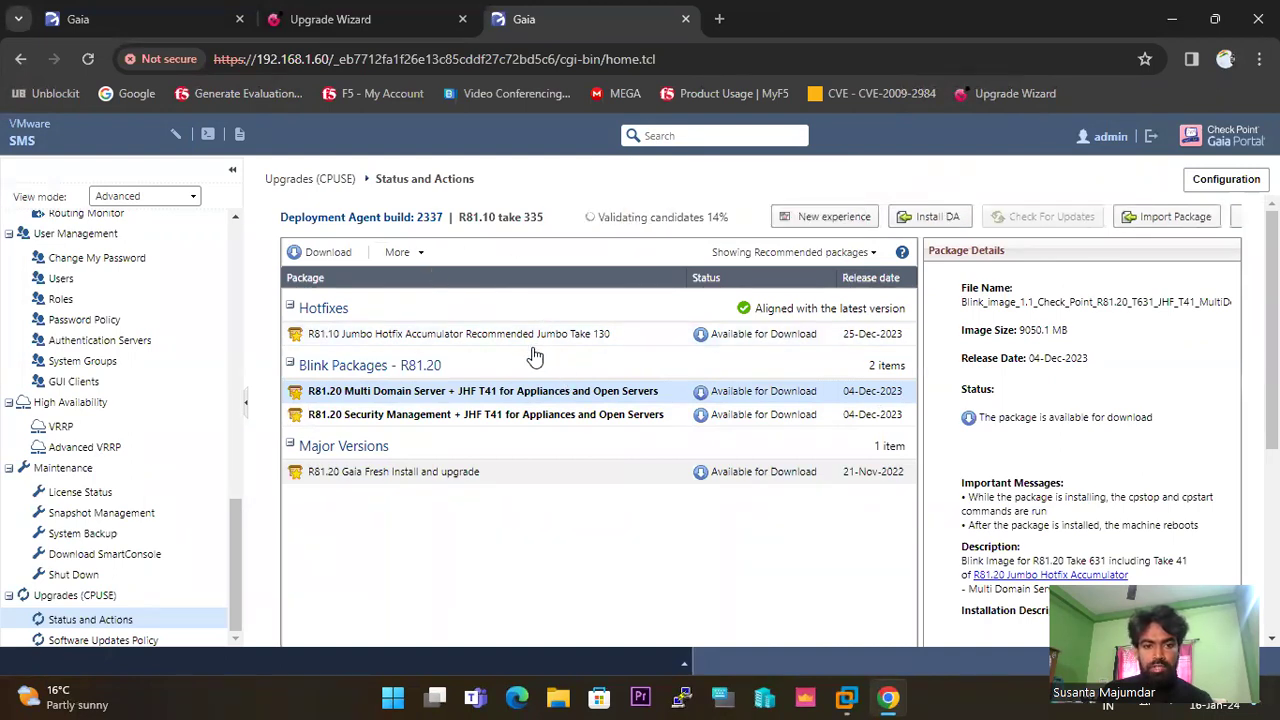
pyautogui.click(535, 338)
pyautogui.scroll(-1, 550, 330)
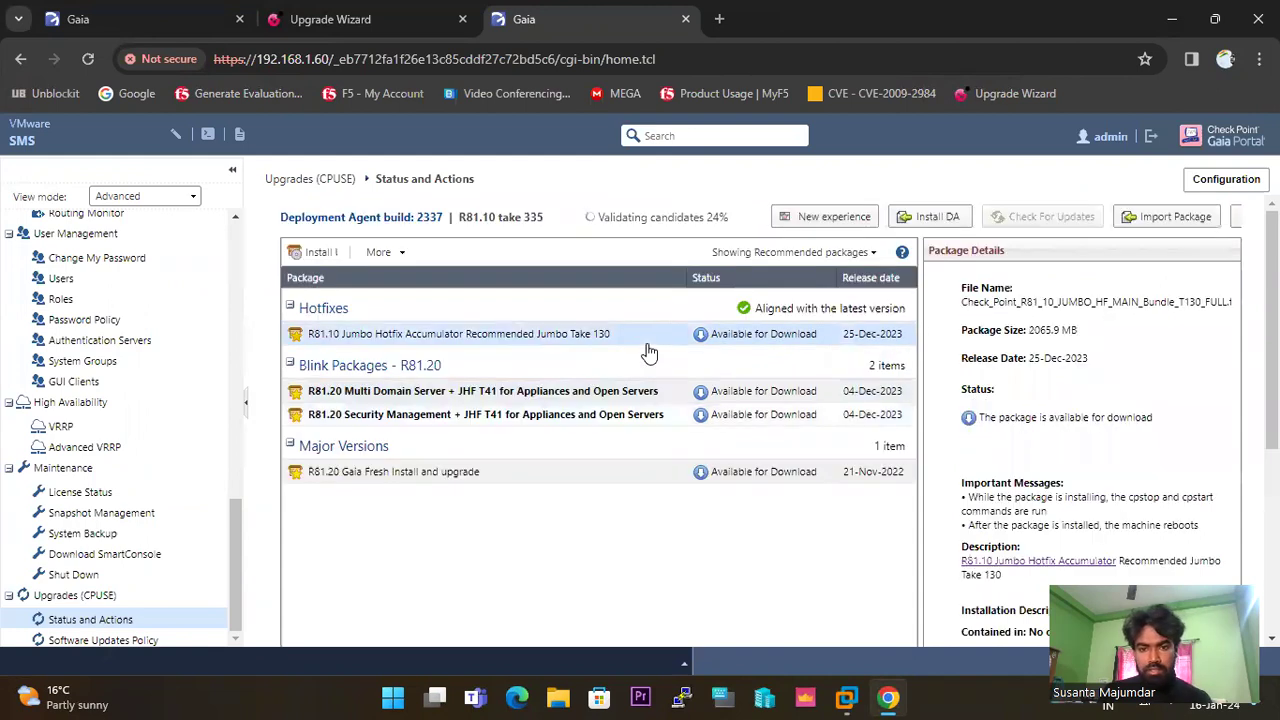
# Switch the package filter to show all packages and browse the refreshed list.
pyautogui.click(868, 252)
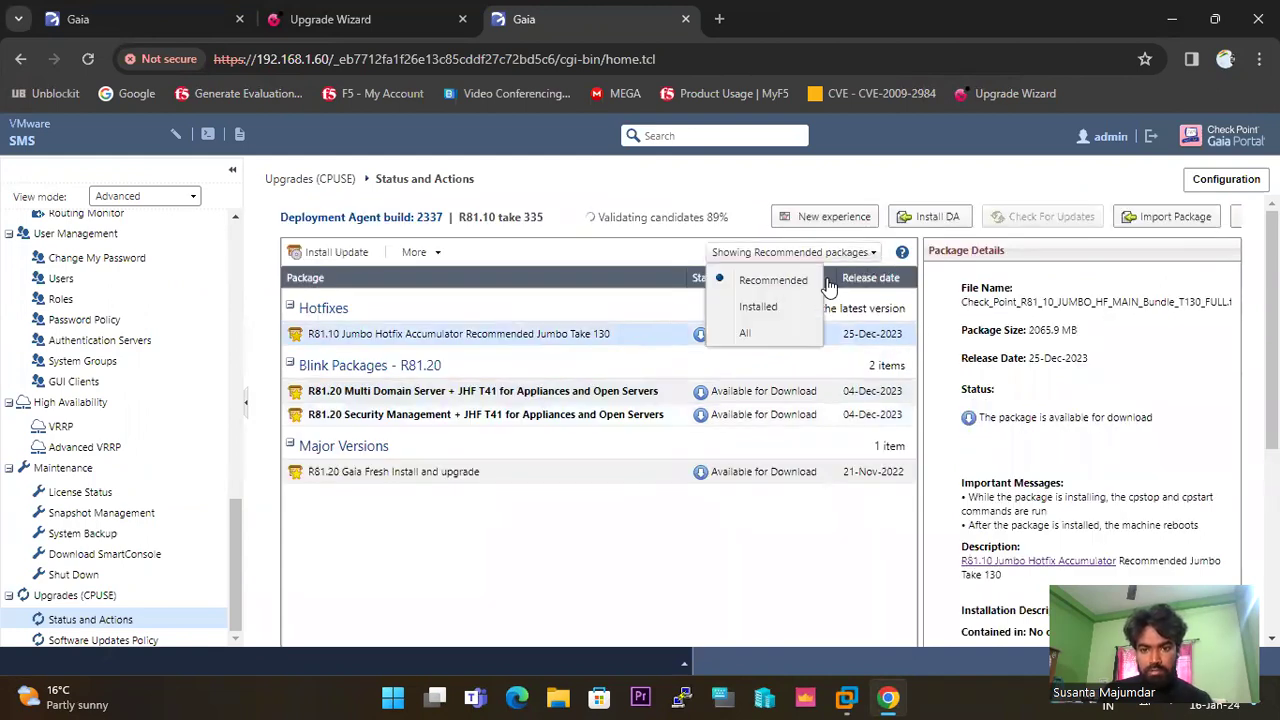
pyautogui.click(745, 332)
pyautogui.scroll(-5, 568, 334)
pyautogui.scroll(5, 568, 334)
pyautogui.scroll(-5, 568, 334)
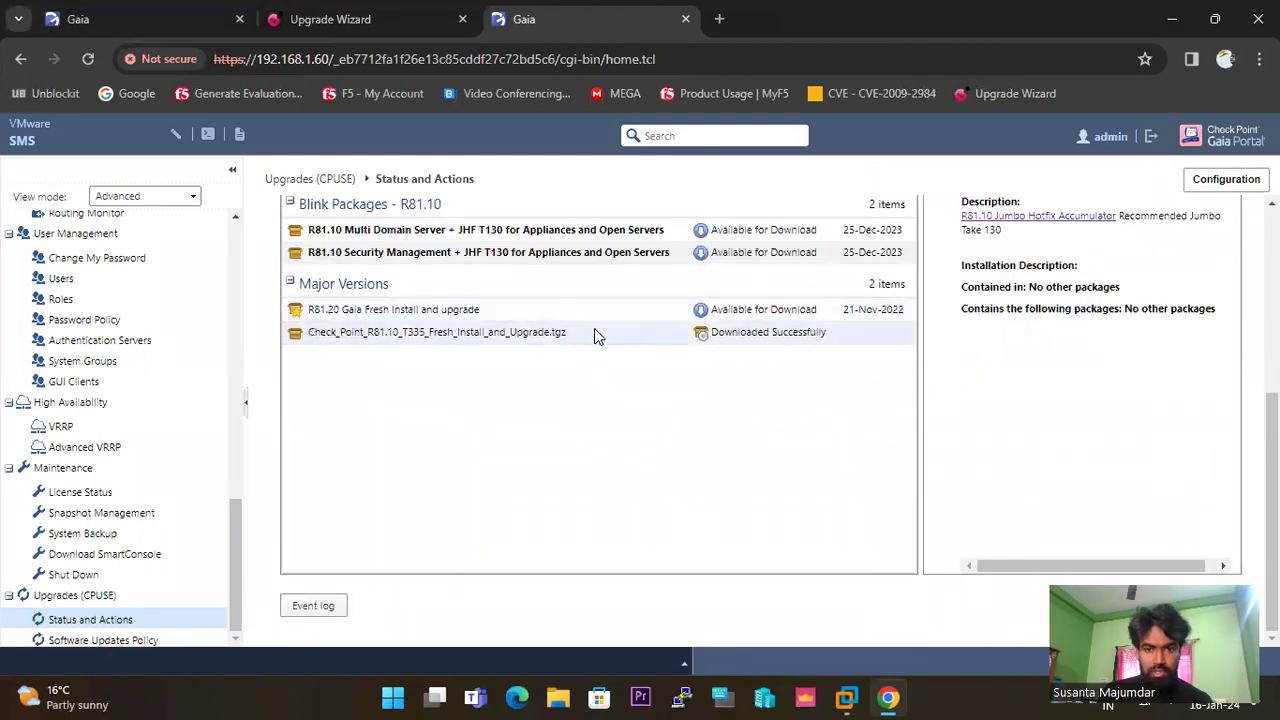
pyautogui.scroll(5, 594, 330)
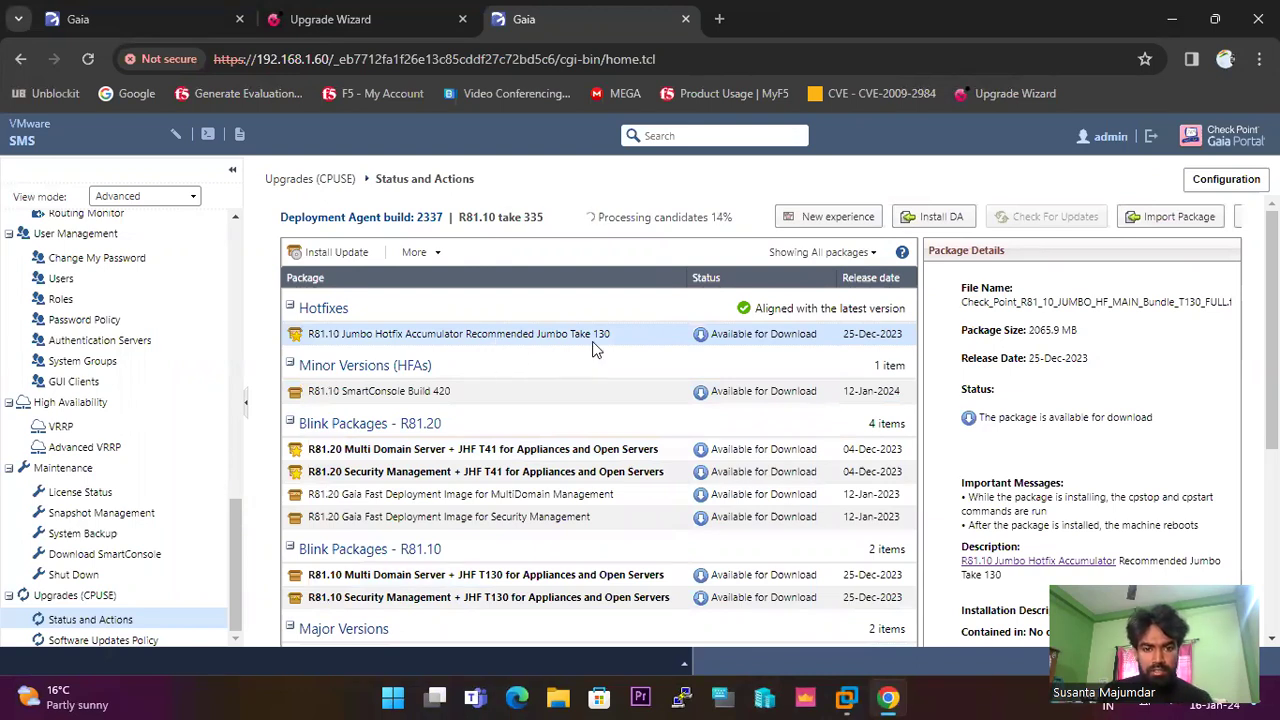
pyautogui.scroll(-1, 598, 342)
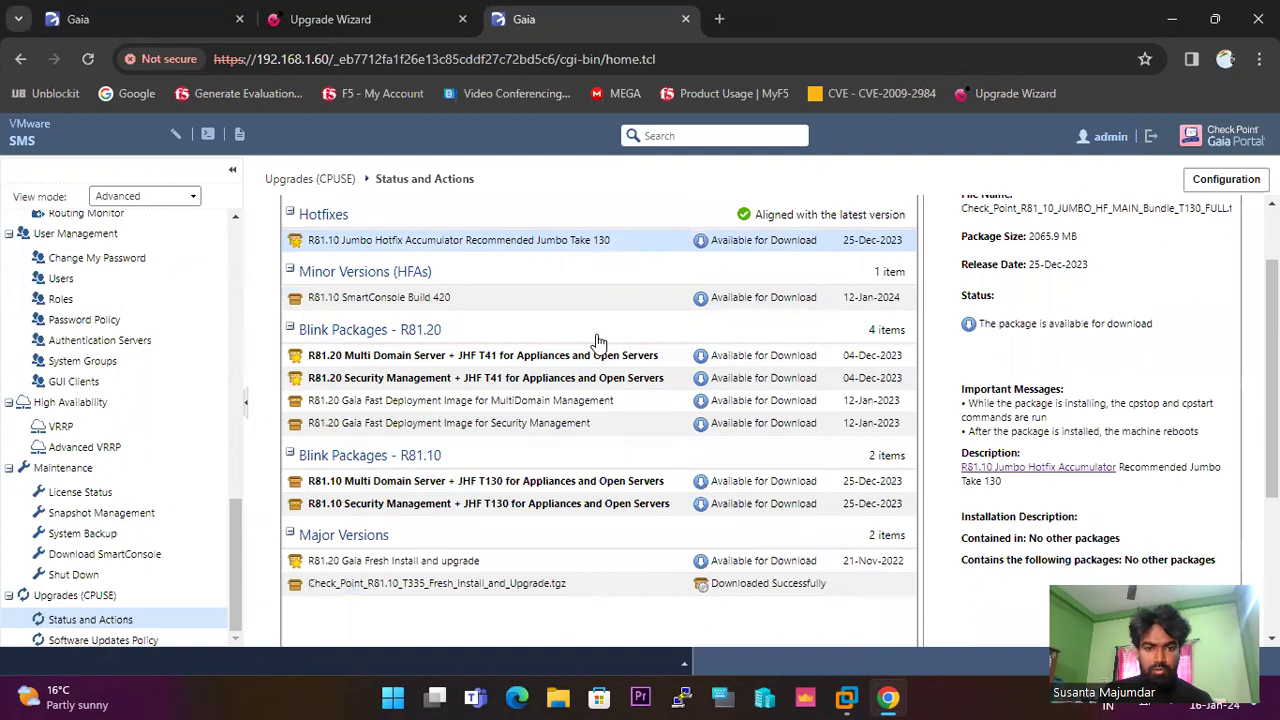
pyautogui.scroll(1, 576, 278)
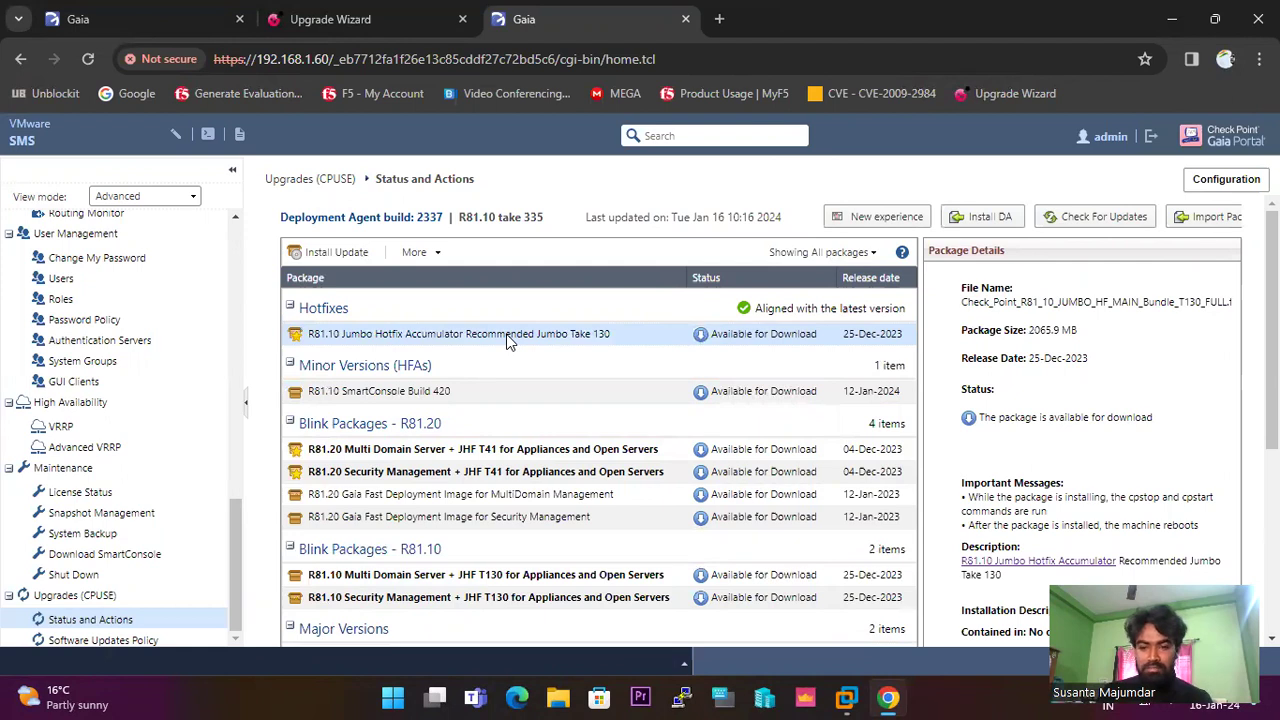
# Verify the Take 130 hotfix, which is refused: 4131.759MB needed, only 2853.852MB free.
pyautogui.rightClick(506, 340)
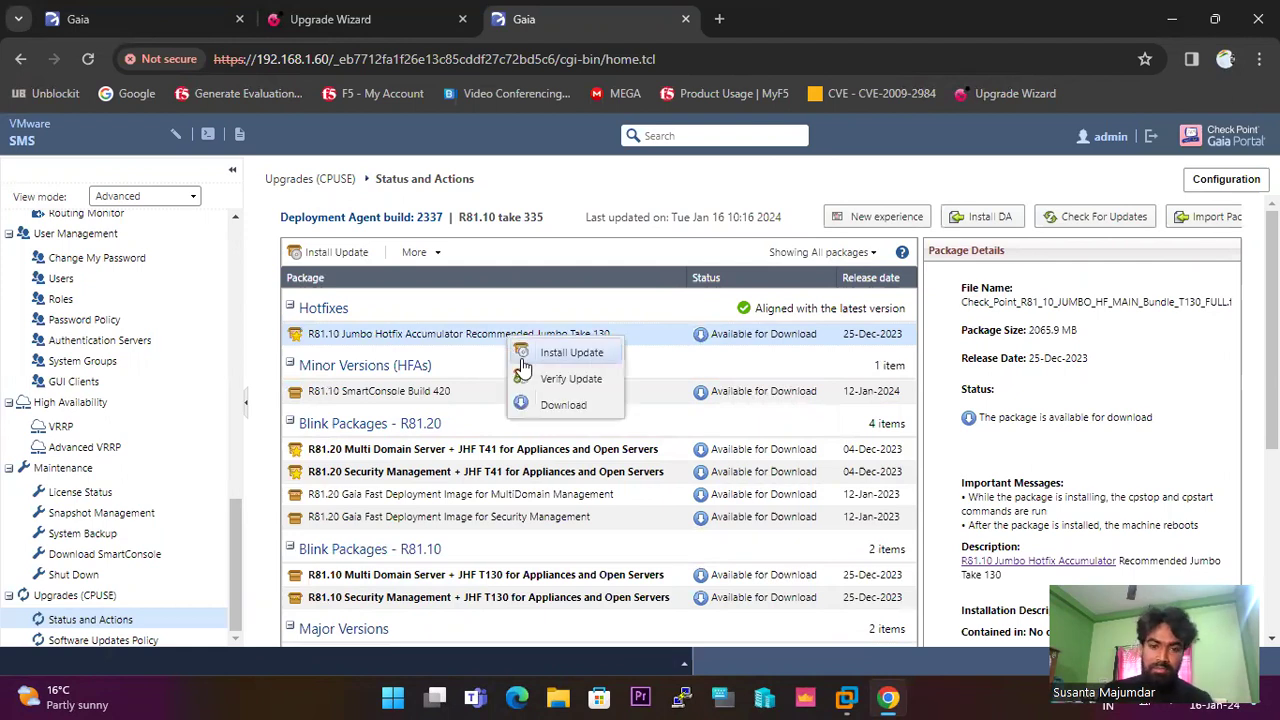
pyautogui.click(572, 374)
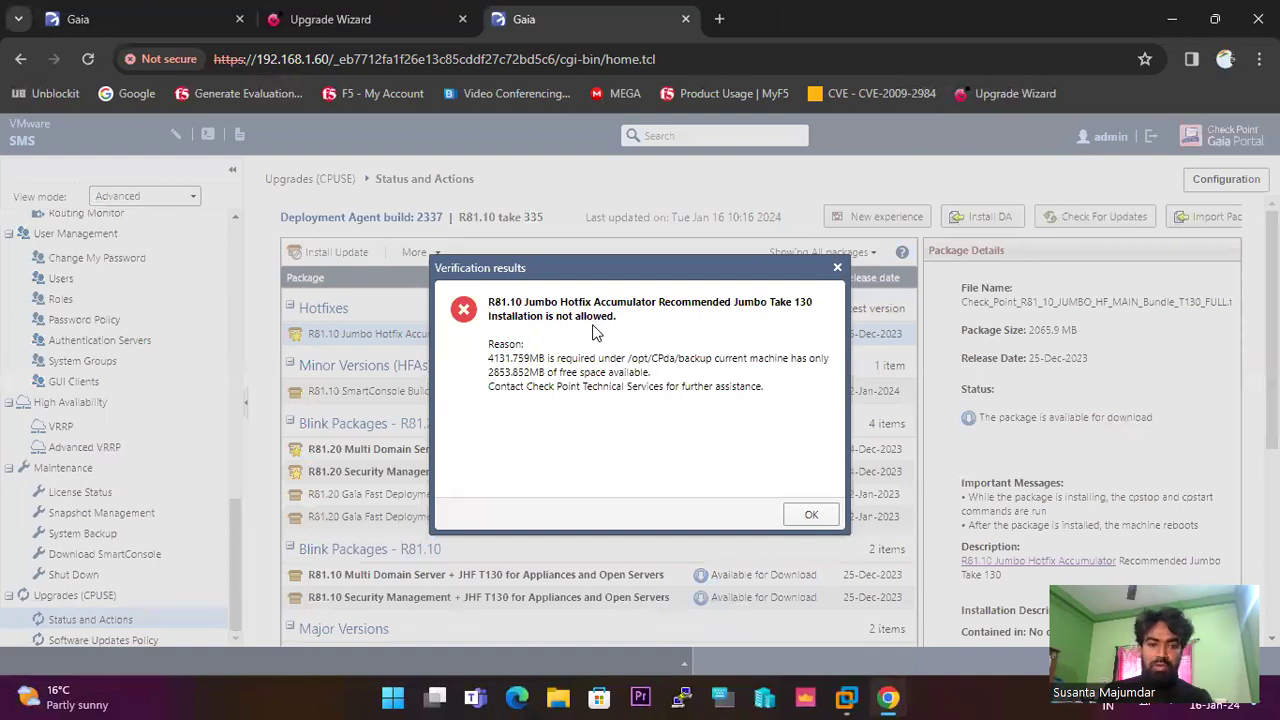
pyautogui.moveTo(766, 390); pyautogui.dragTo(486, 342)
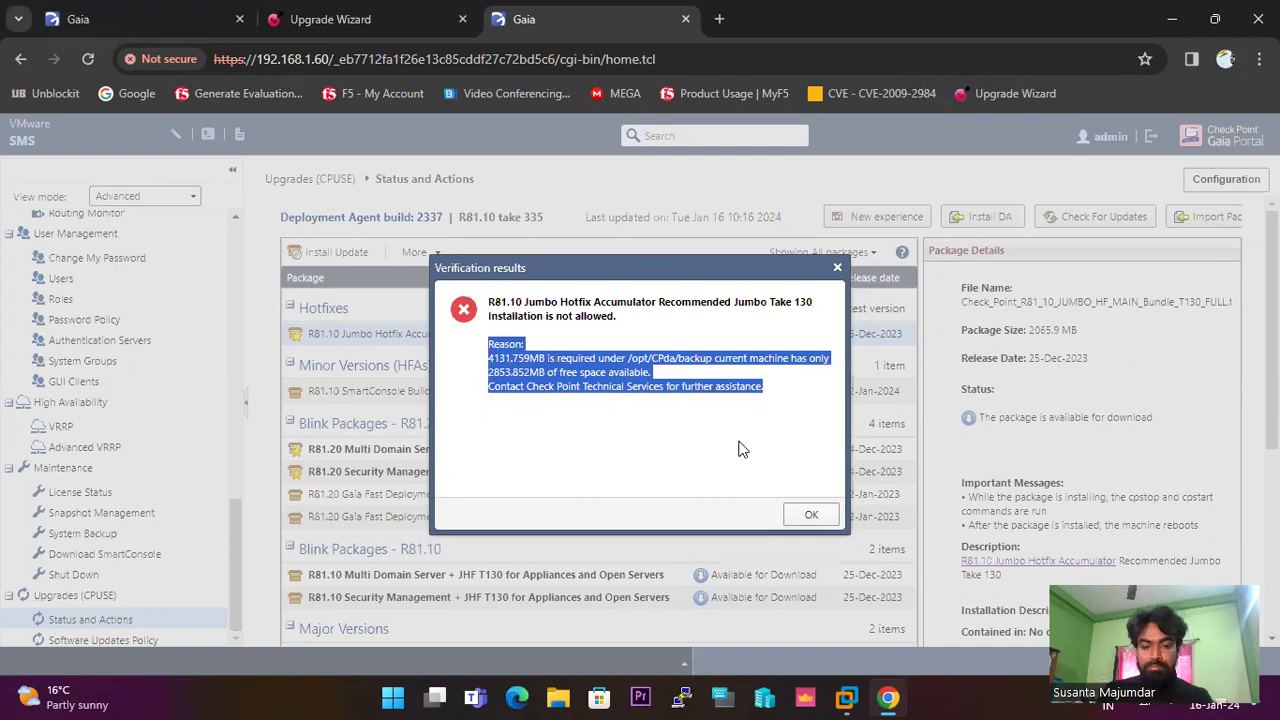
pyautogui.click(810, 516)
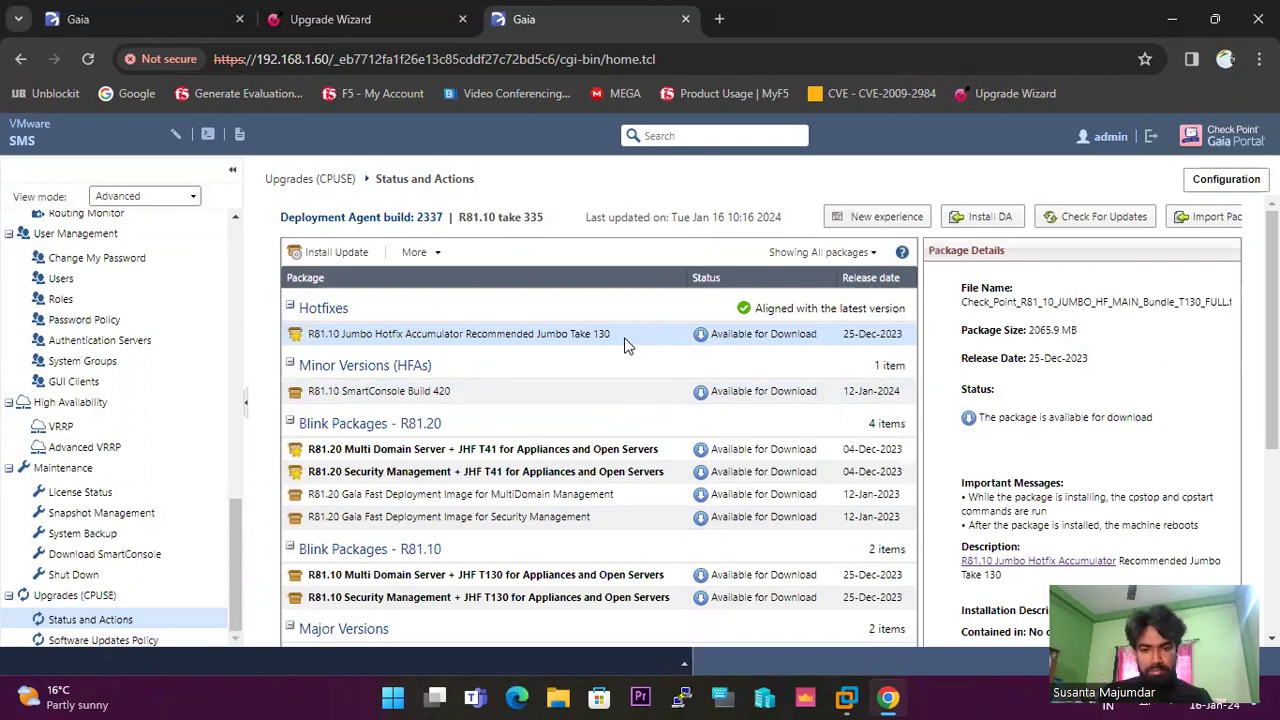
pyautogui.scroll(-4, 625, 345)
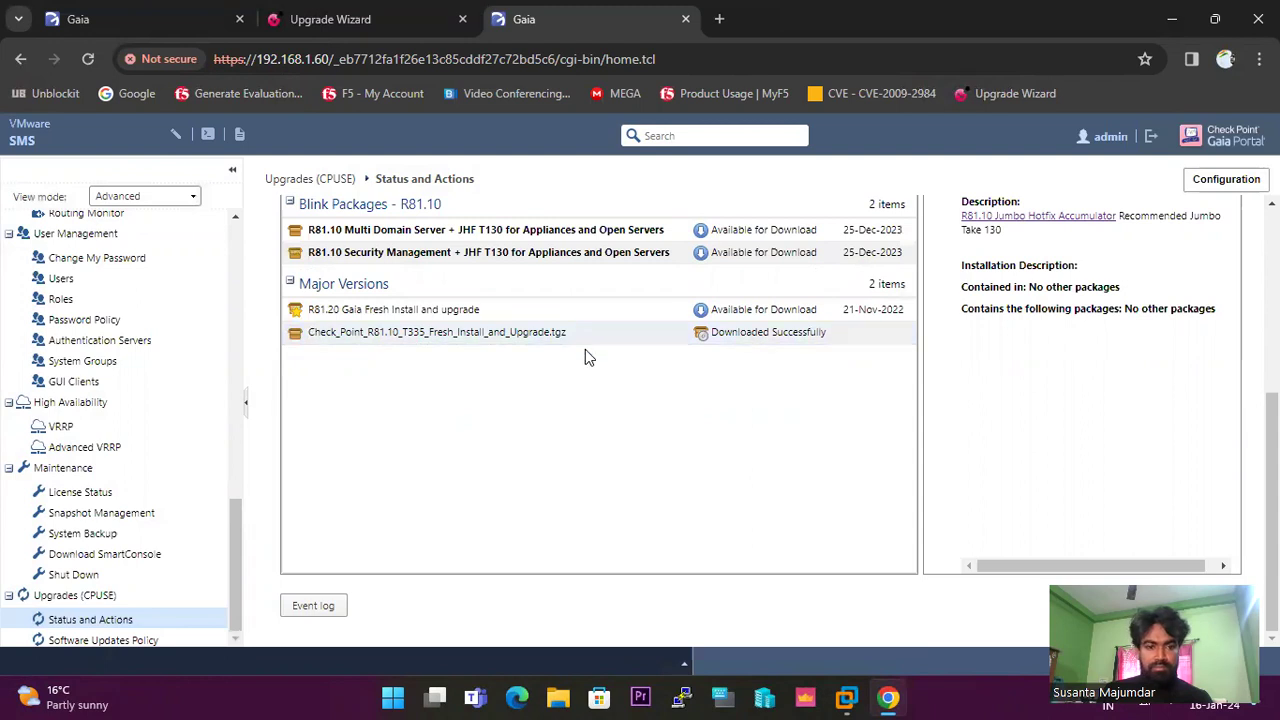
pyautogui.scroll(4, 585, 351)
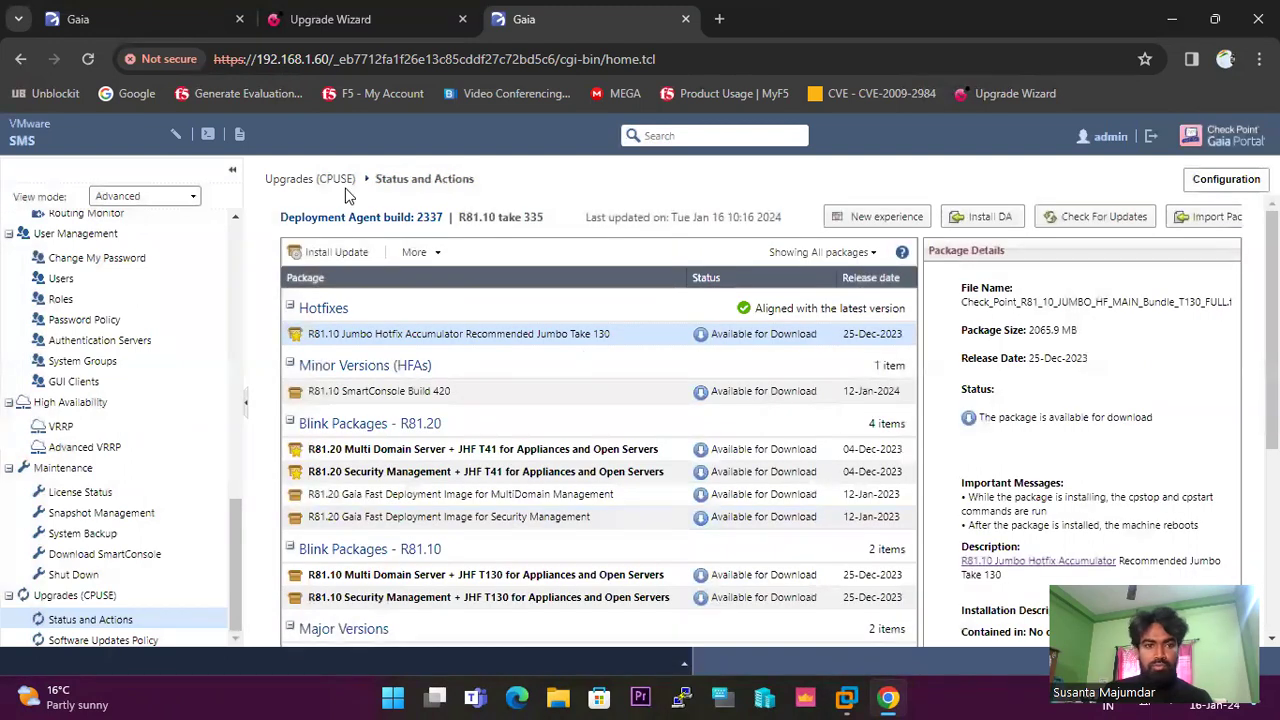
# Log in to the R80.40 gateway portal at 192.168.1.141 with the administrator credentials.
pyautogui.click(163, 19)
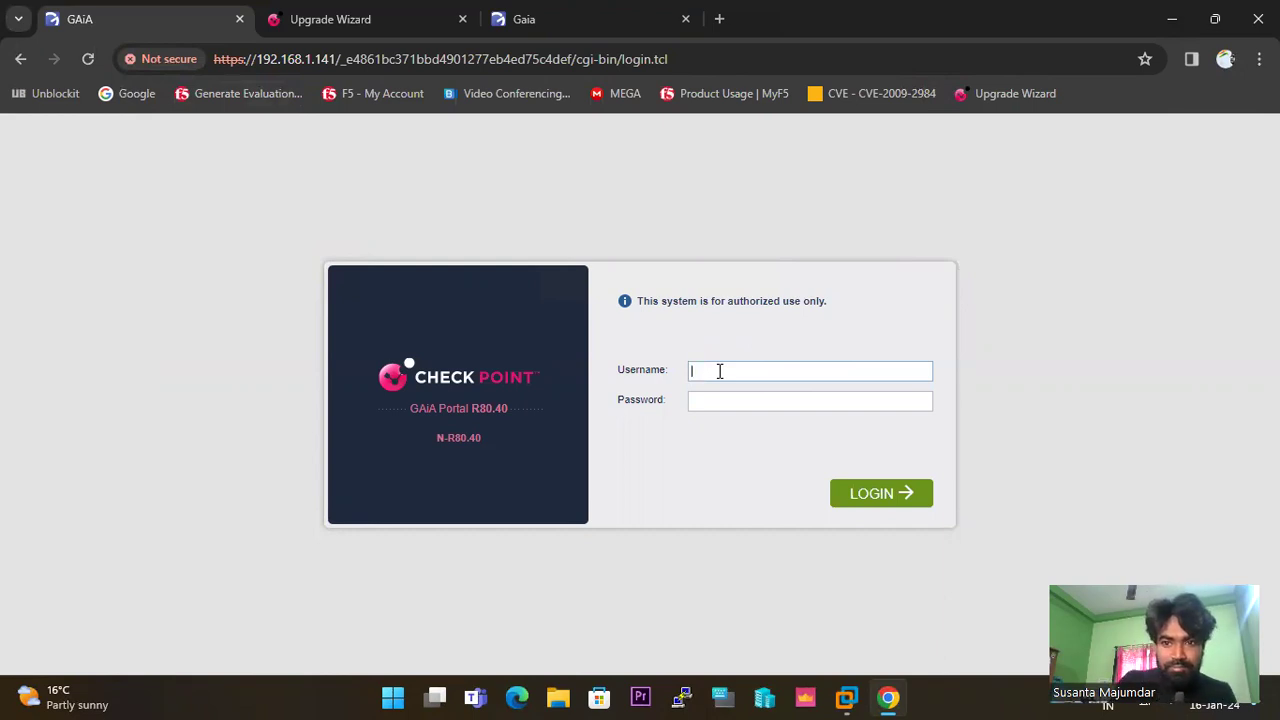
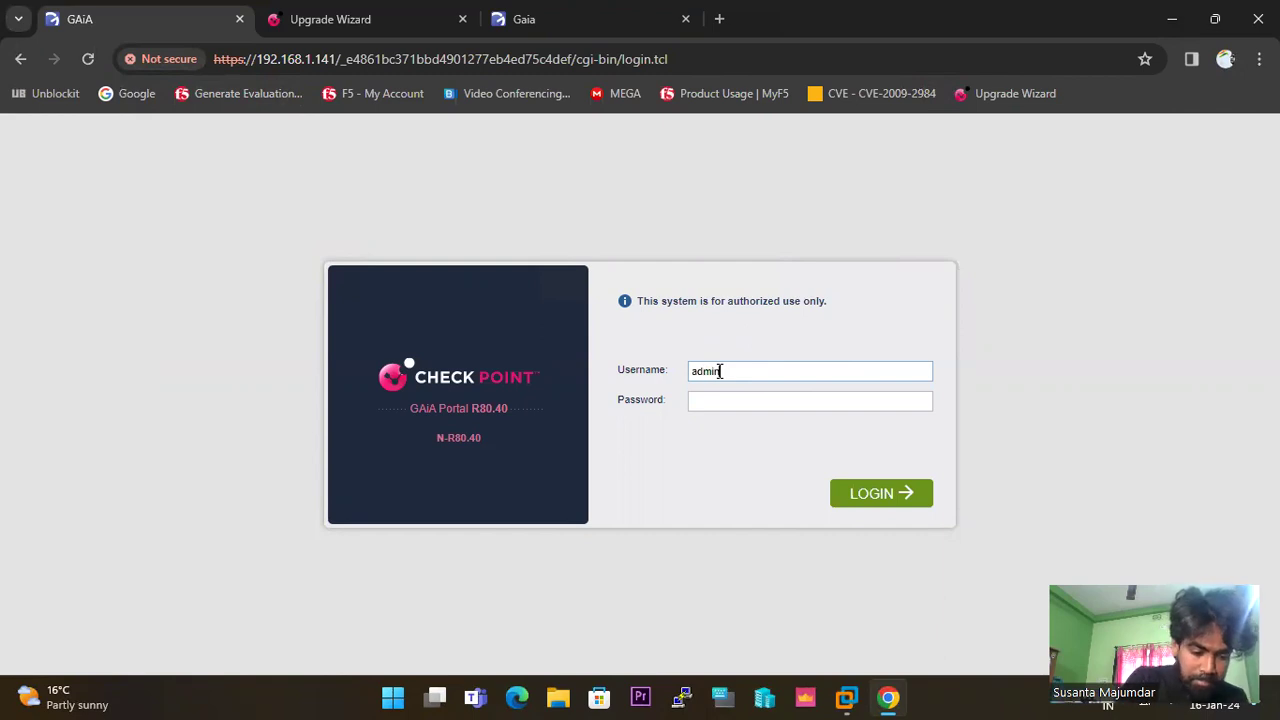
pyautogui.press('Tab')
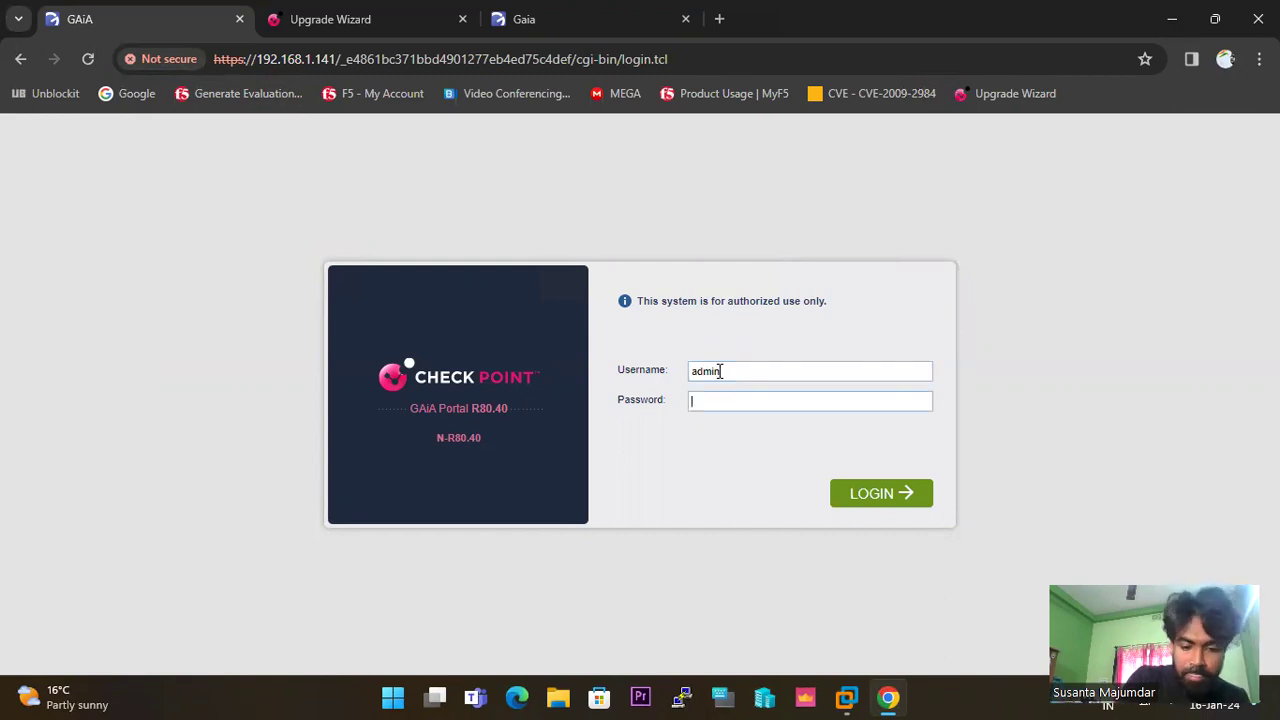
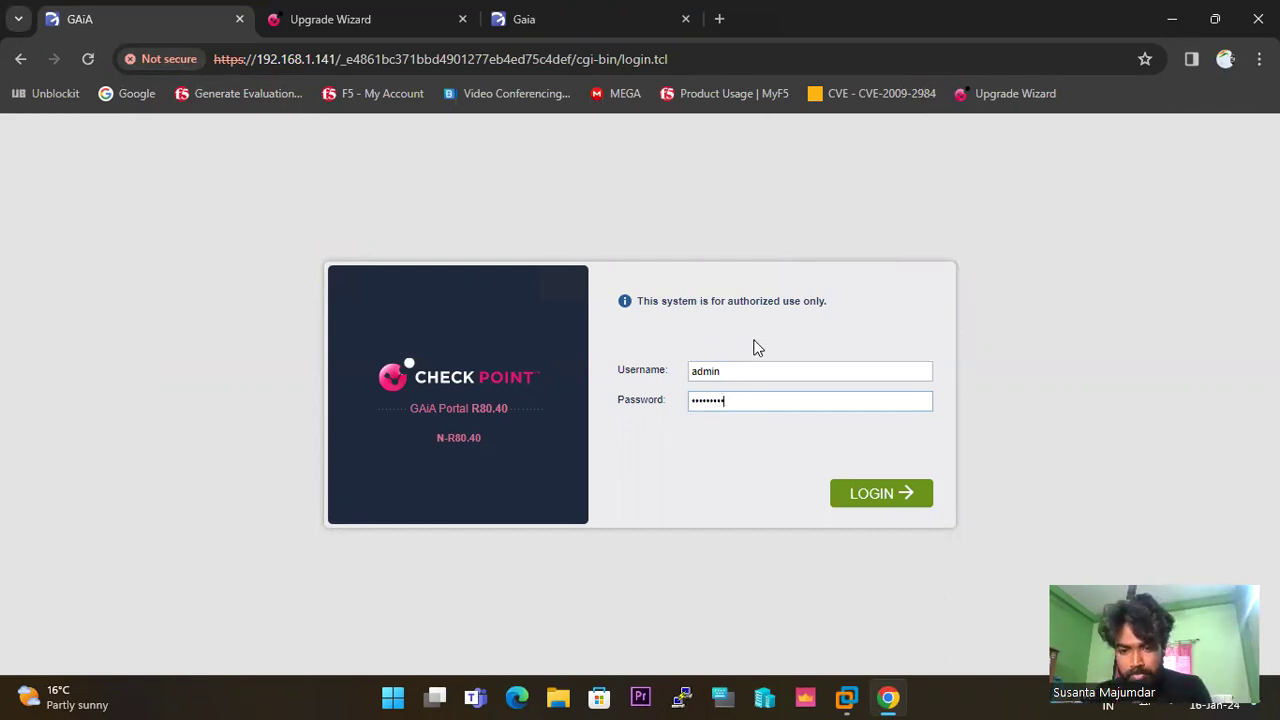
pyautogui.click(891, 494)
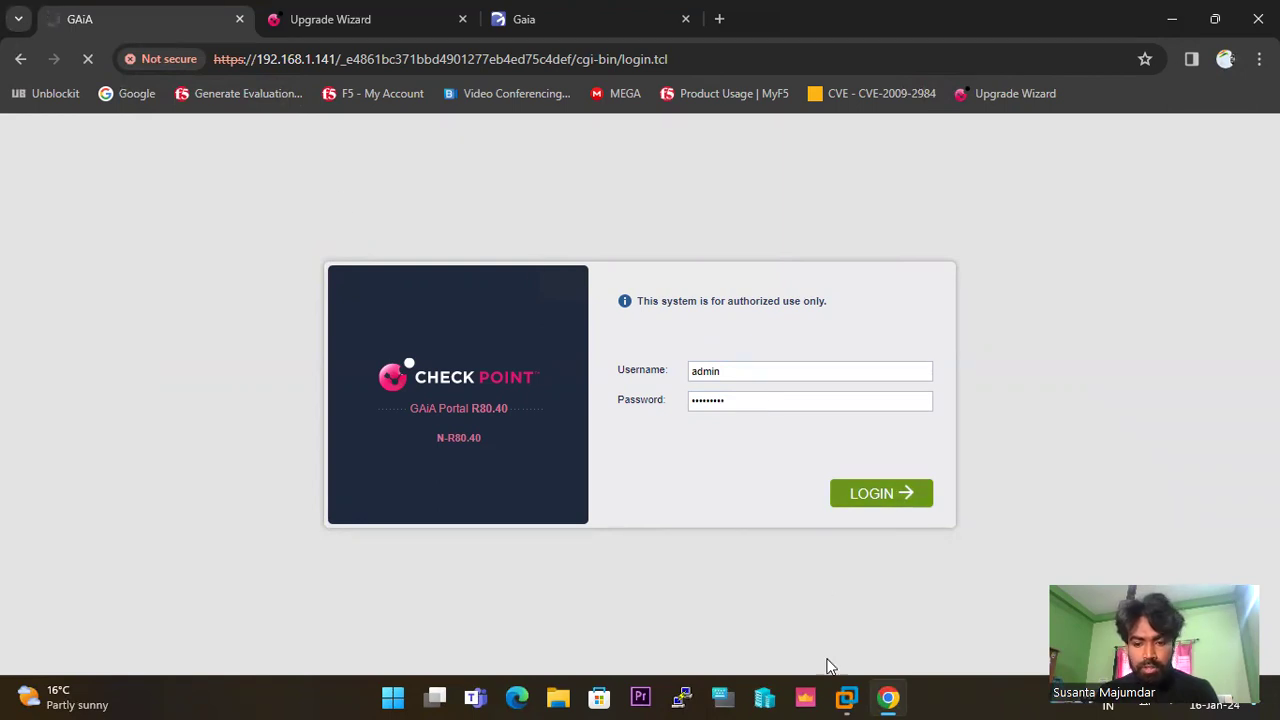
pyautogui.click(846, 698)
# Open the N-R80.40 virtual machine's console from the VMware library while it boots.
pyautogui.click(843, 103)
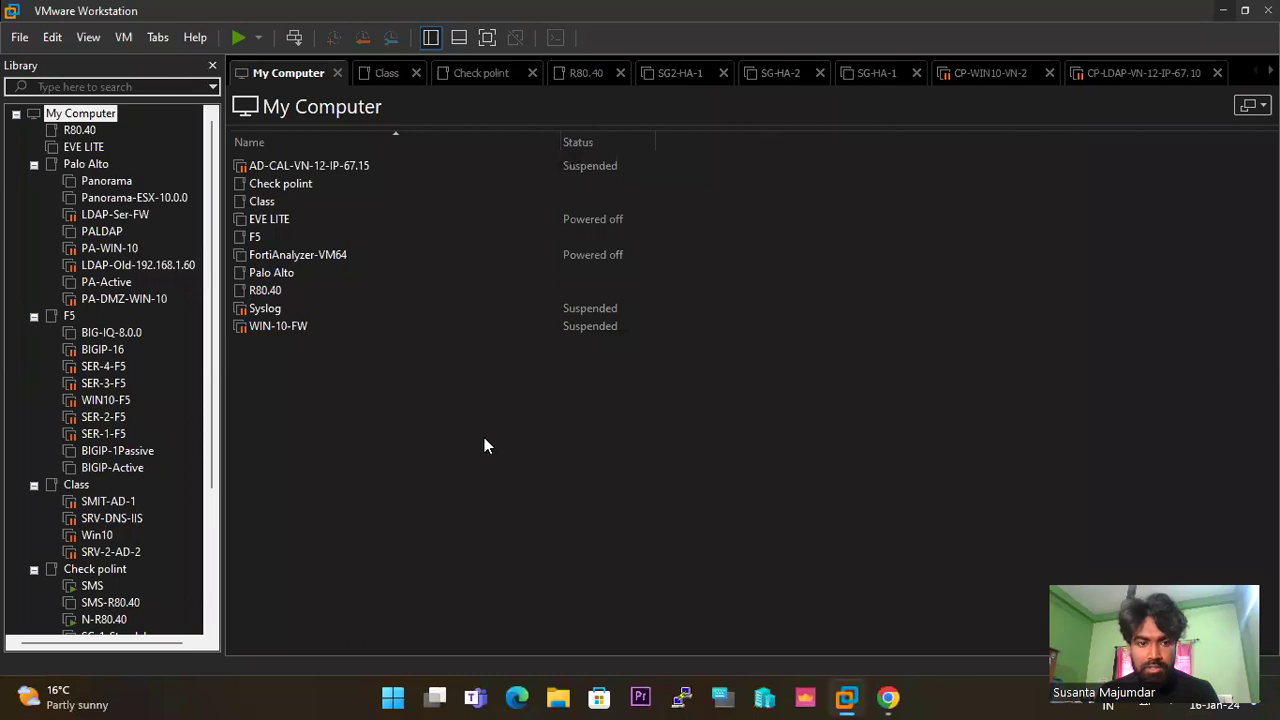
pyautogui.scroll(-4, 129, 550)
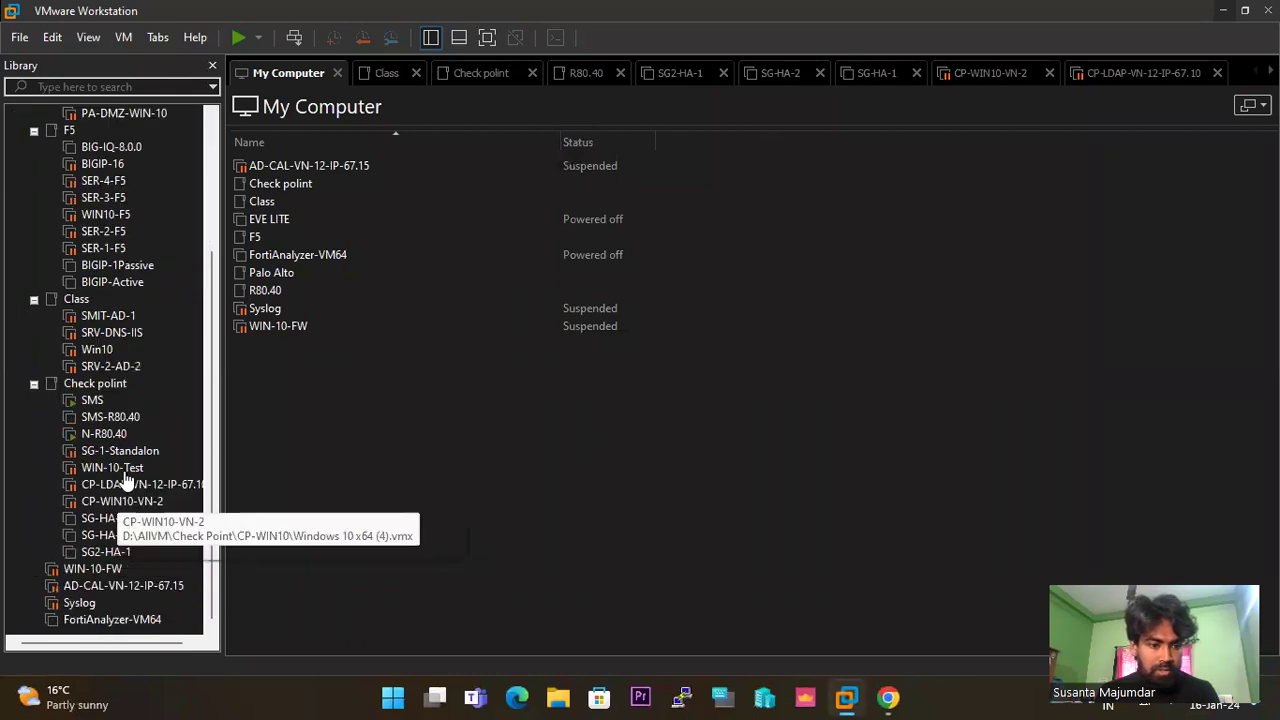
pyautogui.doubleClick(113, 440)
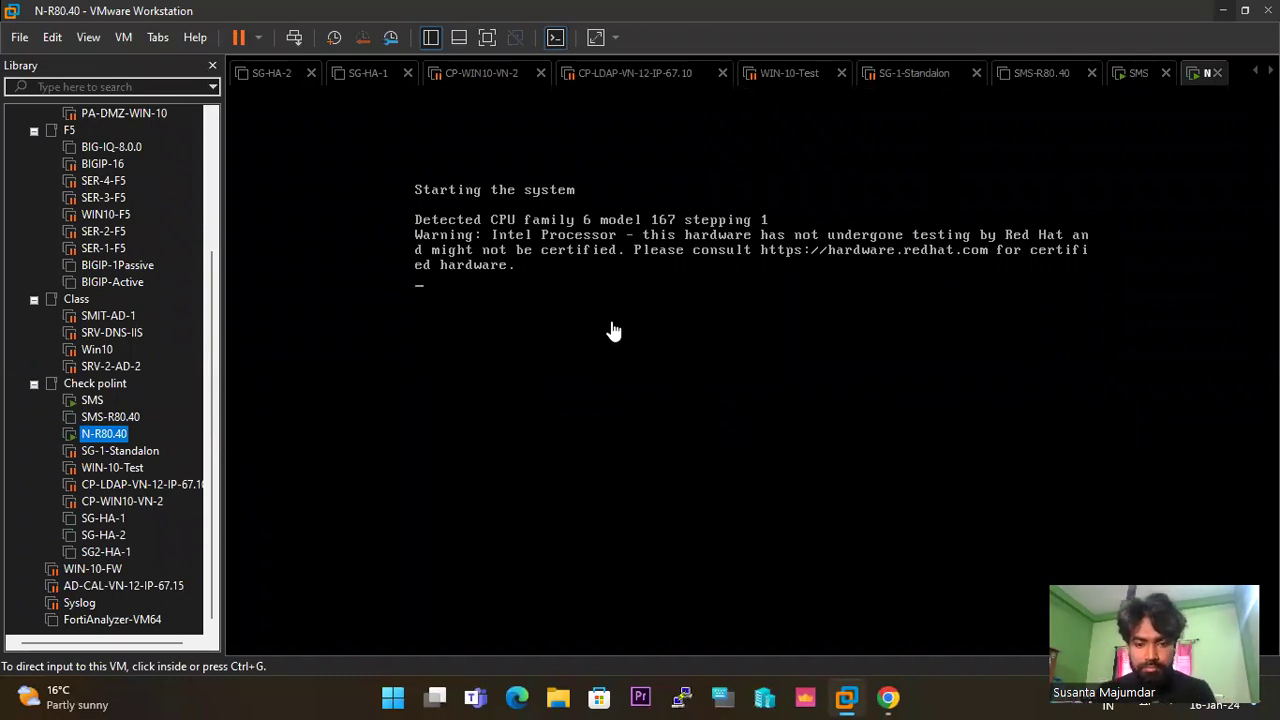
# Reload the R80.40 gateway page and resend the login to get back into the portal.
pyautogui.click(888, 697)
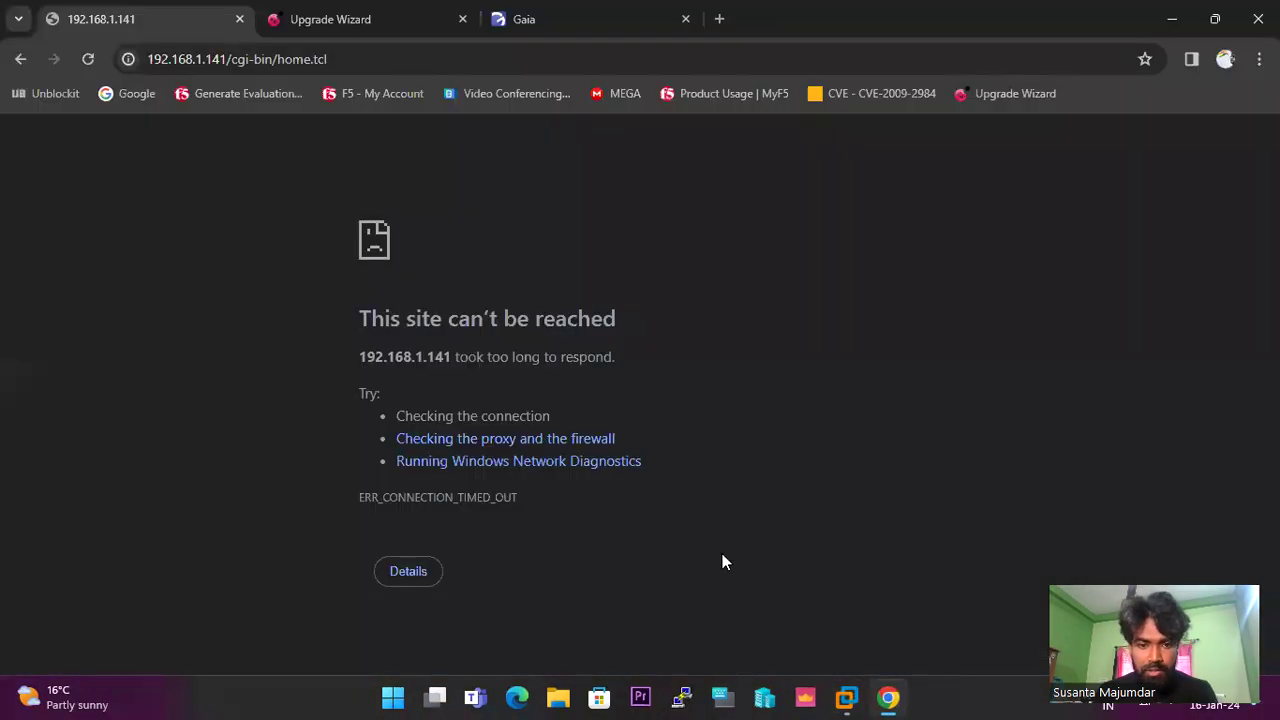
pyautogui.click(86, 60)
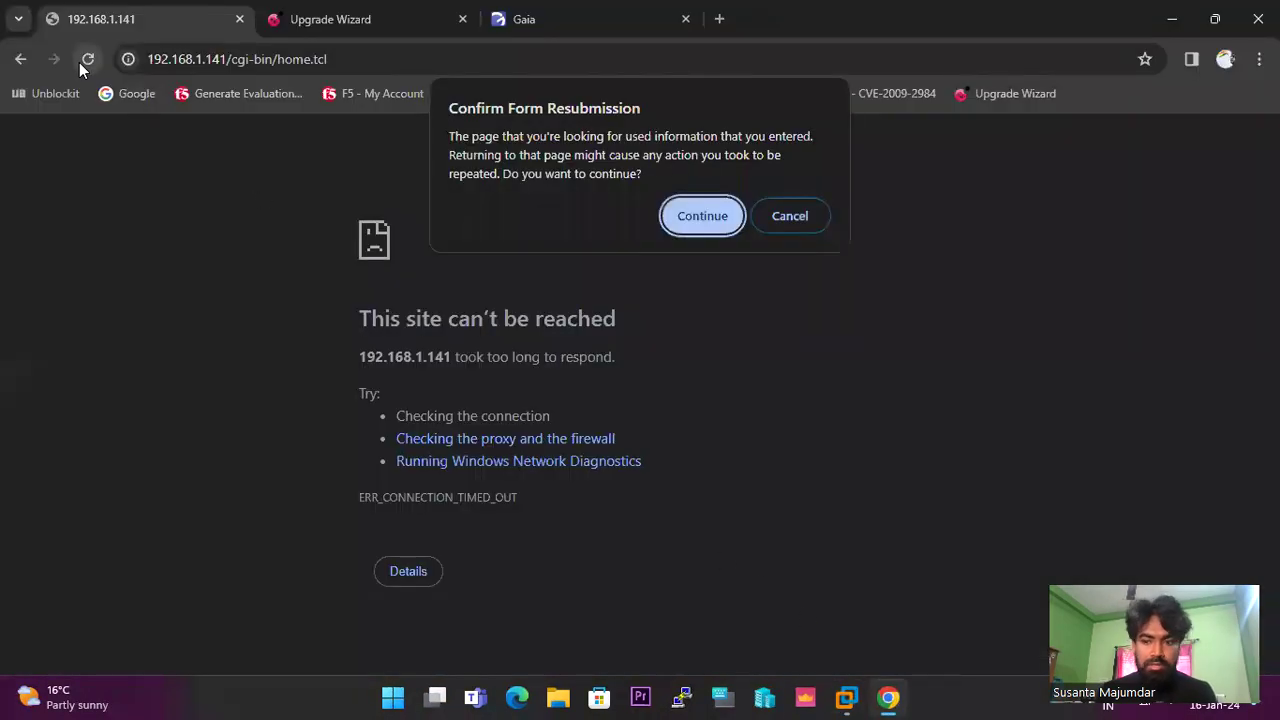
pyautogui.click(697, 225)
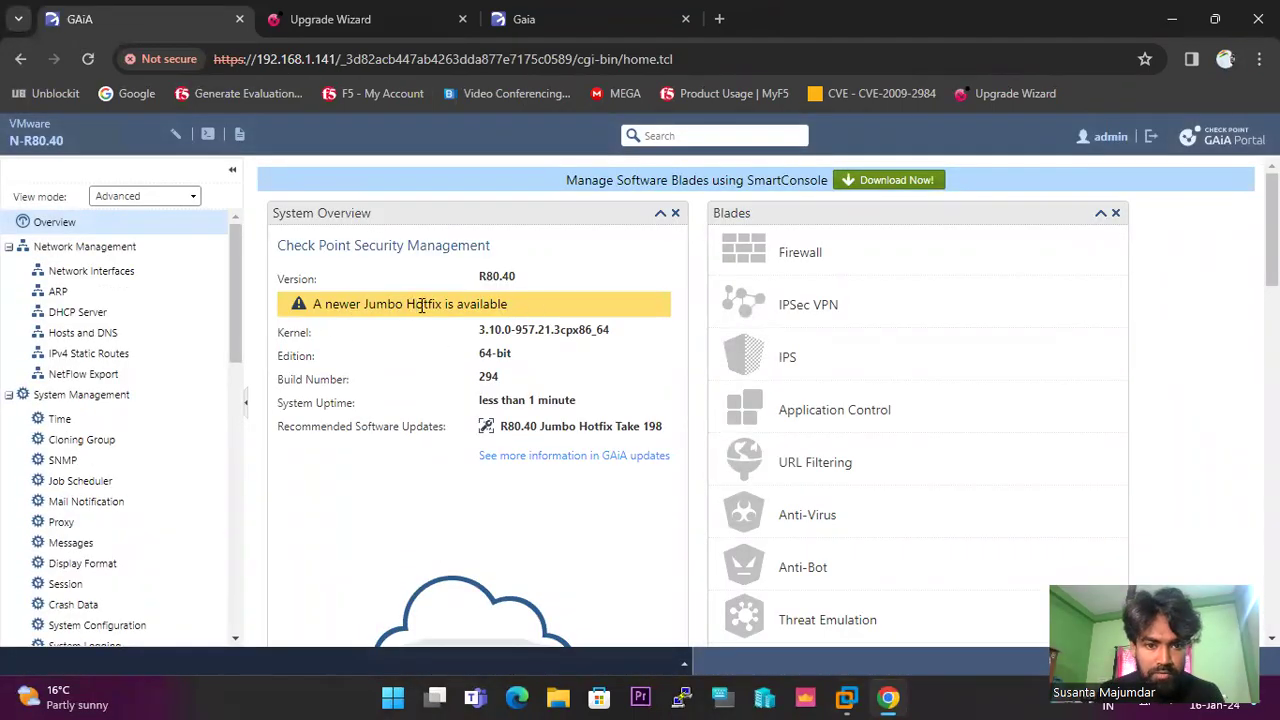
pyautogui.moveTo(523, 302)
pyautogui.mouseDown()
pyautogui.moveTo(330, 306)
pyautogui.moveTo(528, 306)
pyautogui.mouseUp()
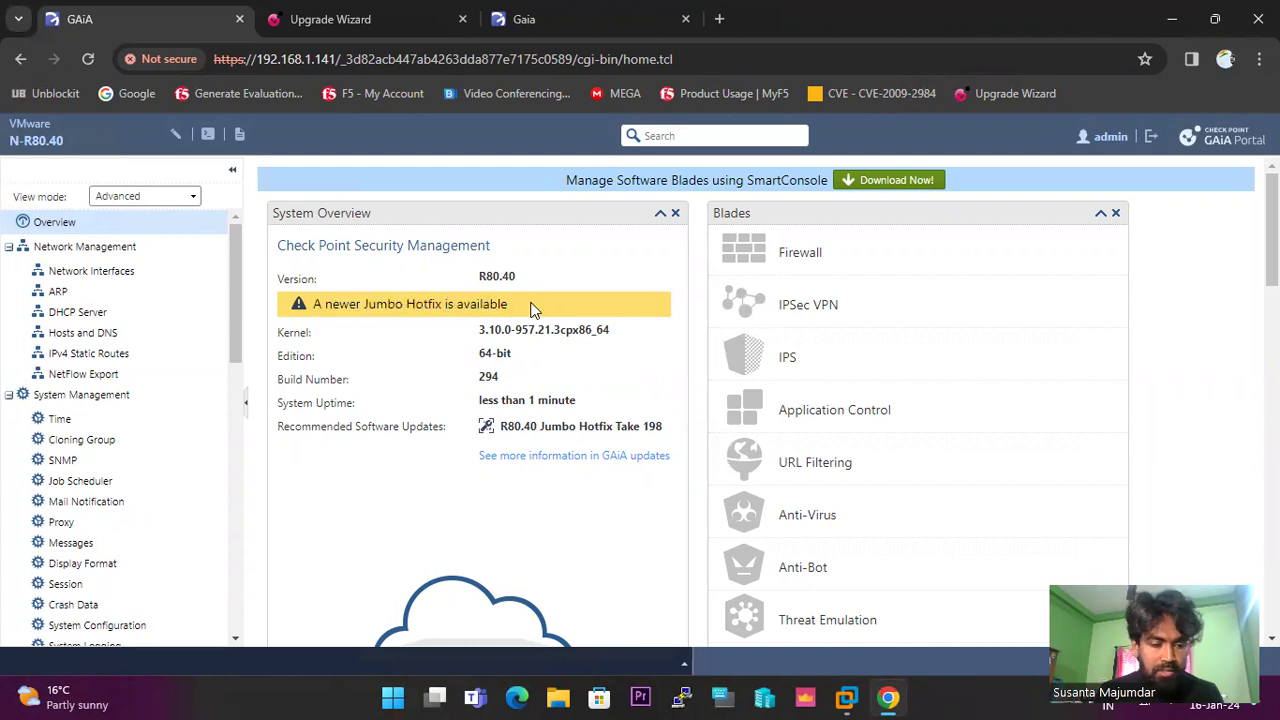
# View Network Interfaces, showing eth0 at 192.168.1.141/255.255.255.0 and loopback up.
pyautogui.click(90, 277)
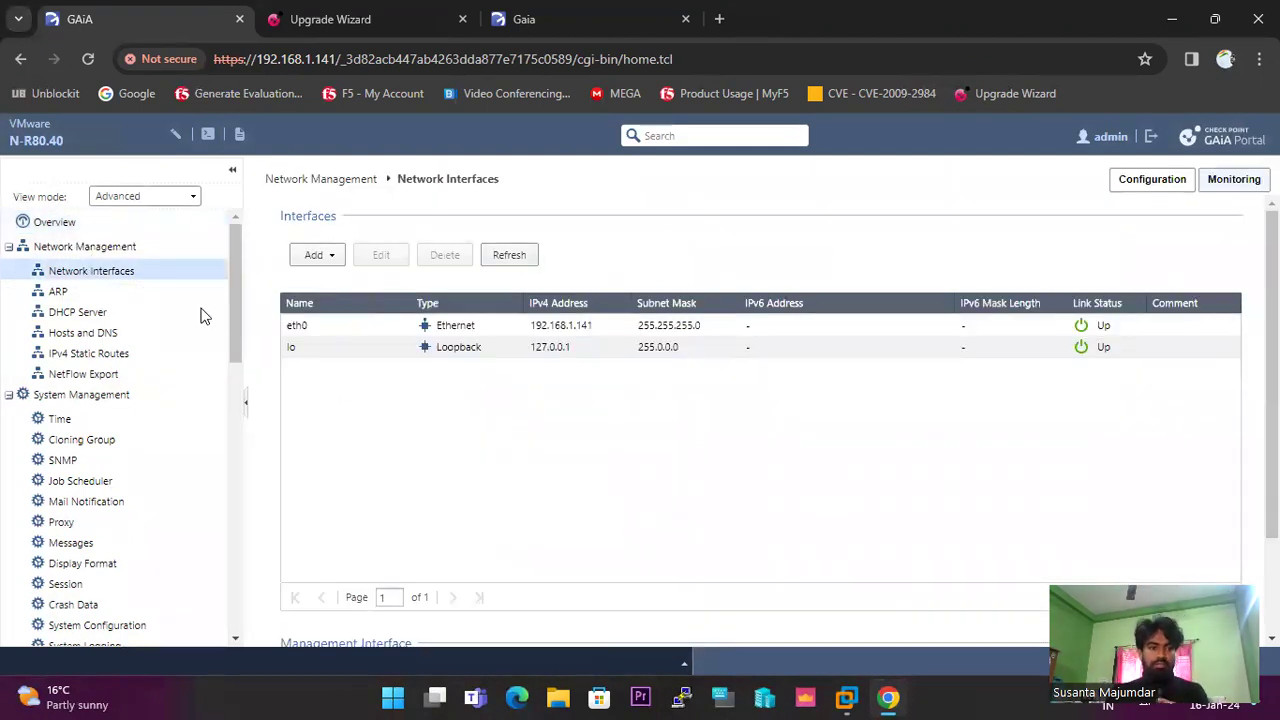
pyautogui.scroll(-3, 171, 400)
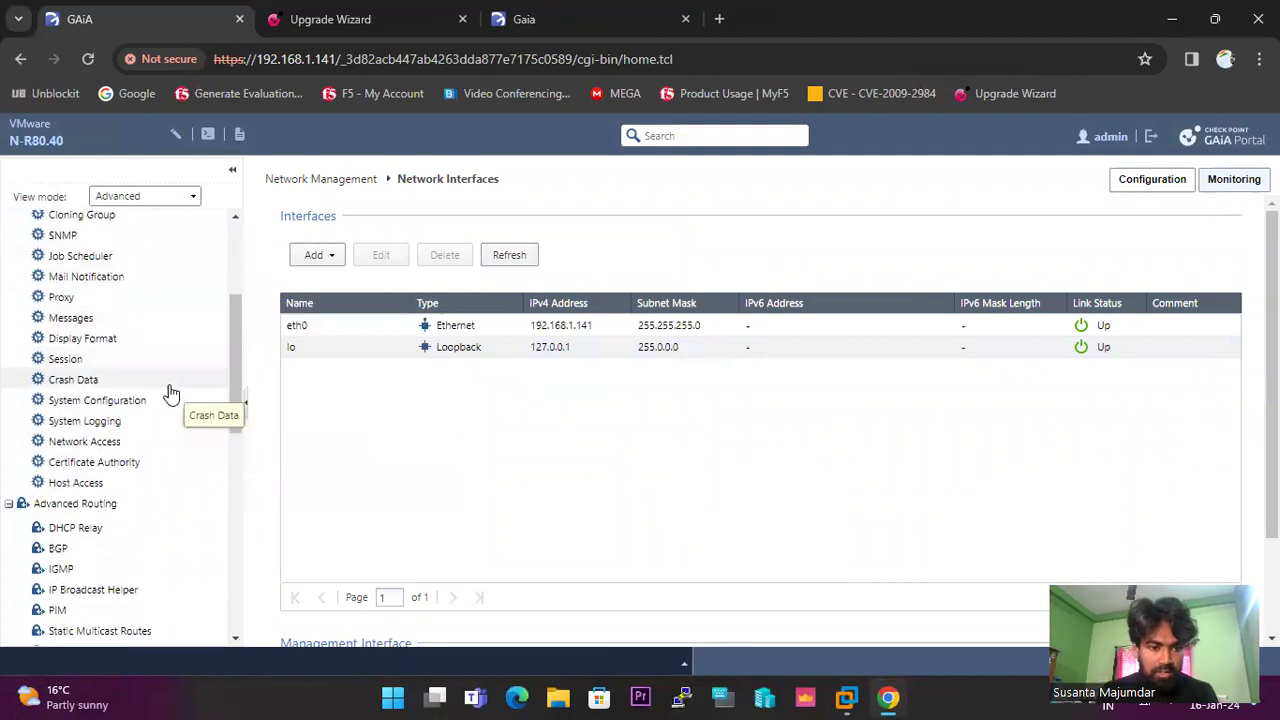
pyautogui.scroll(-8, 171, 393)
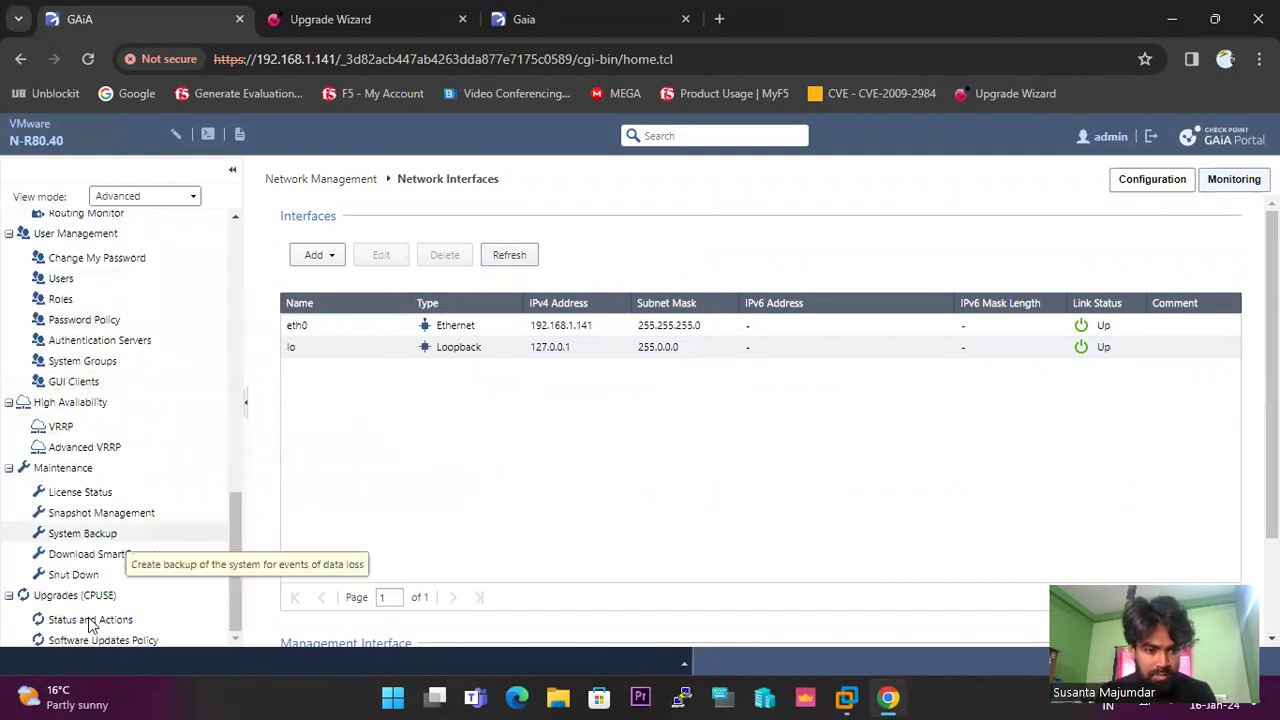
# Open the gateway's CPUSE Status and Actions, showing Jumbo Take 198 installed with self-test passed.
pyautogui.click(88, 619)
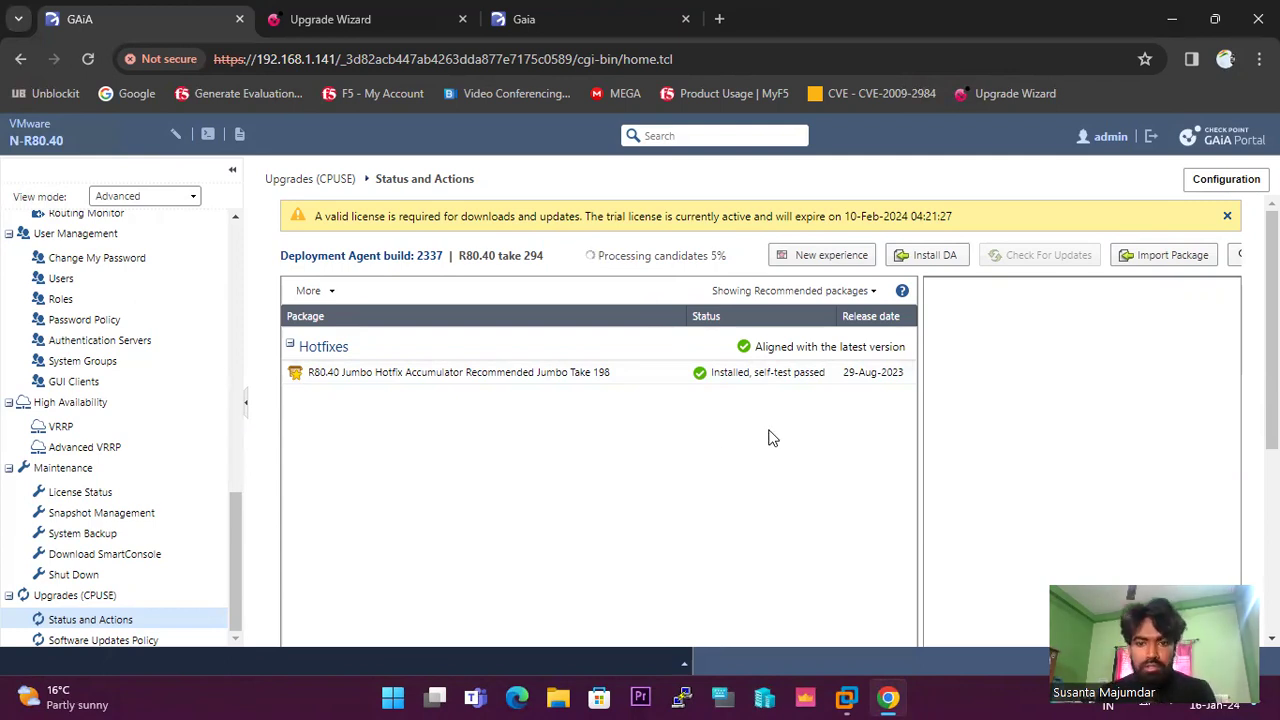
pyautogui.moveTo(588, 256); pyautogui.dragTo(728, 264)
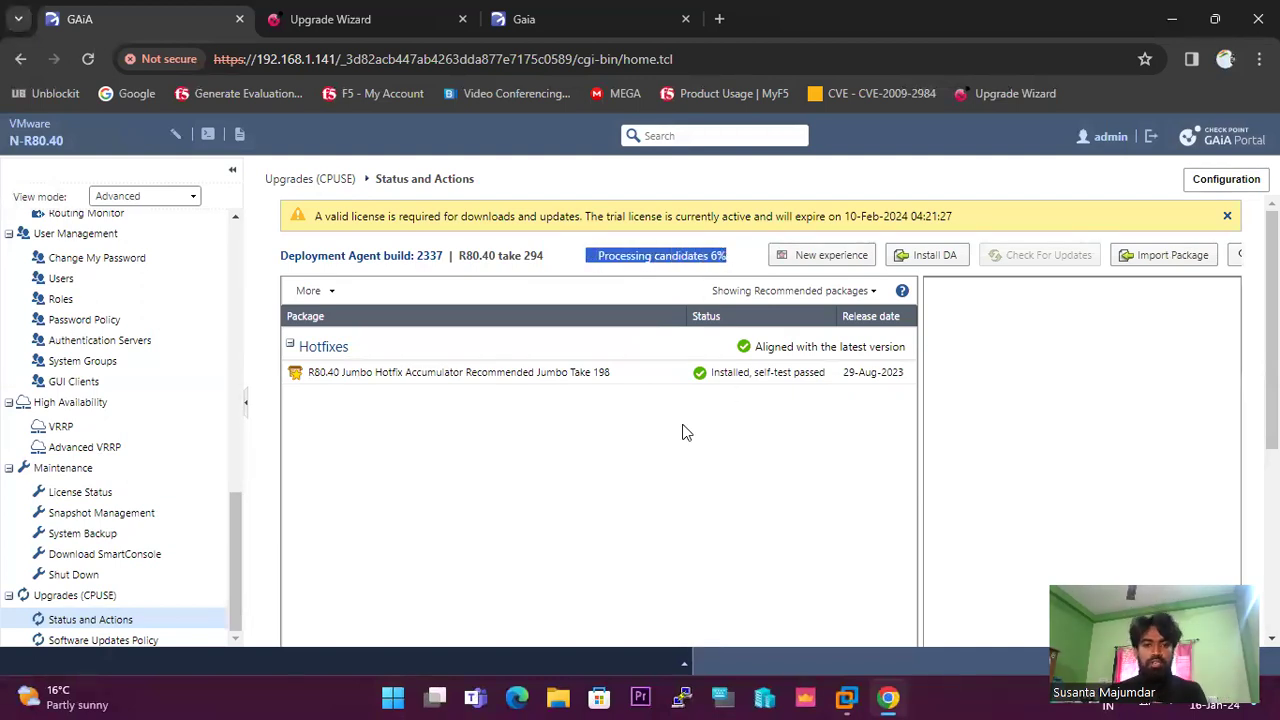